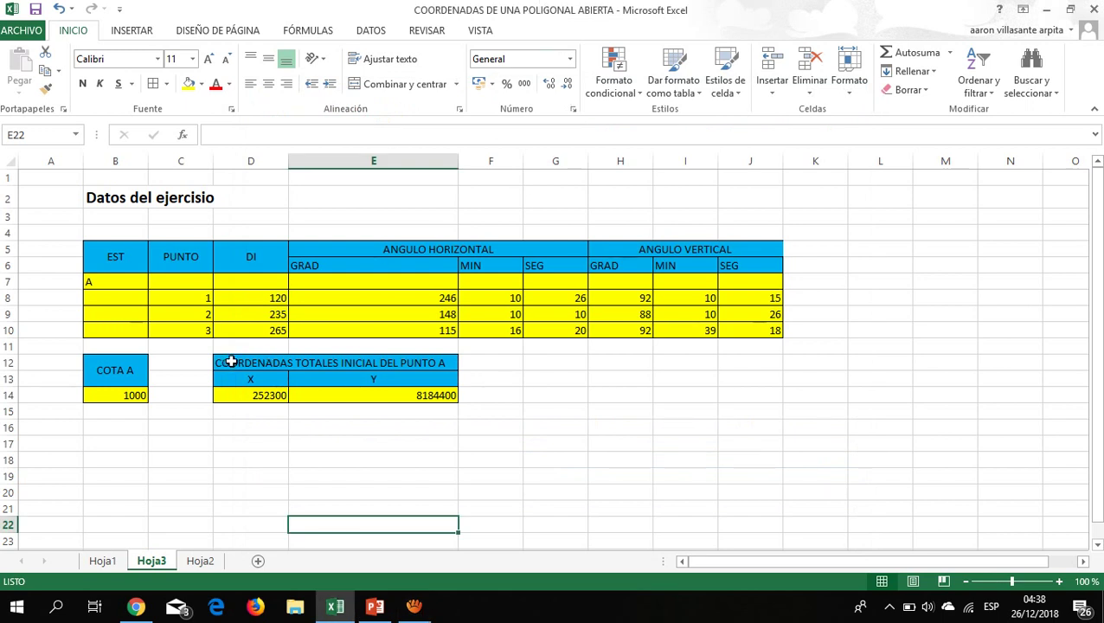
# Review the exercise data on Hoja3: stations, points, inclined distances, horizontal and vertical angles, and the coordinates of point A.
pyautogui.click(118, 267)
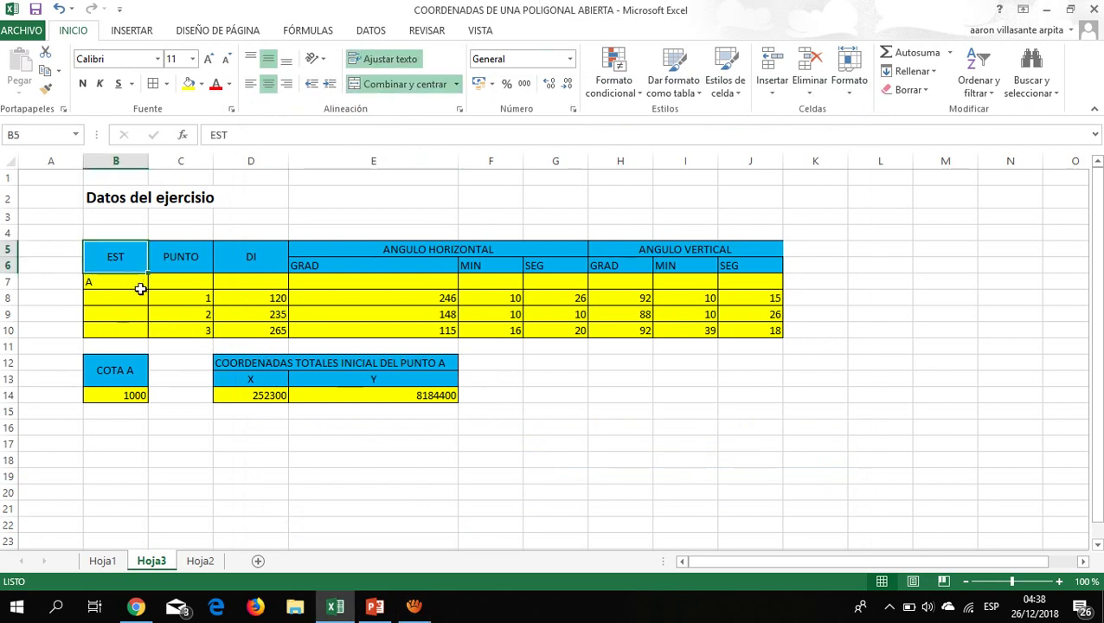
pyautogui.click(140, 288)
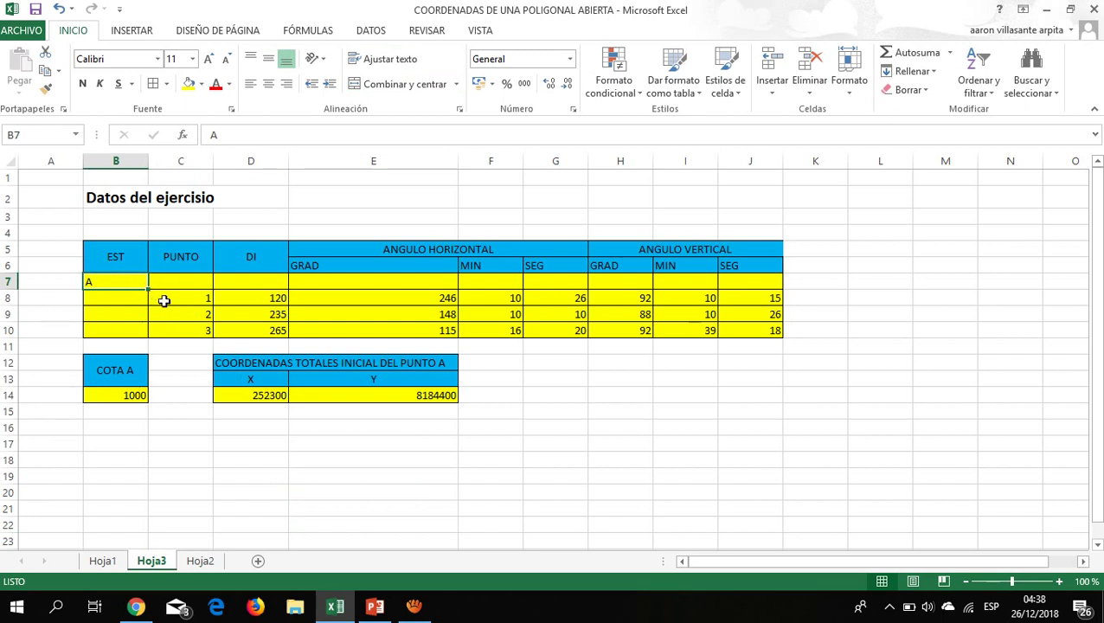
pyautogui.click(163, 301)
pyautogui.press('Down')
pyautogui.press('Down')
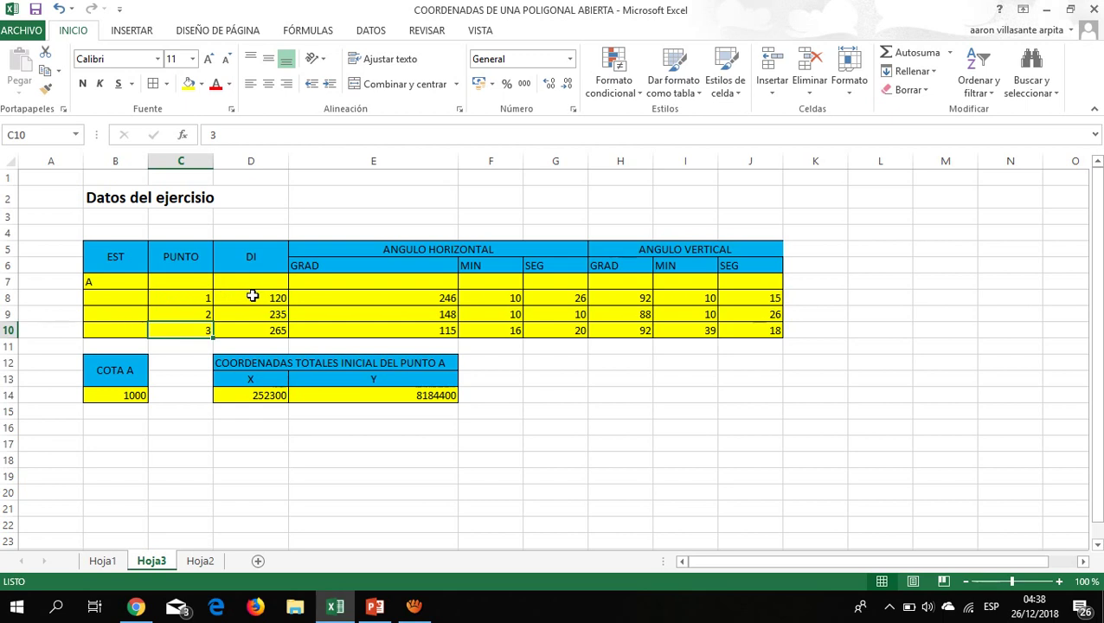
pyautogui.moveTo(253, 297); pyautogui.dragTo(253, 327)
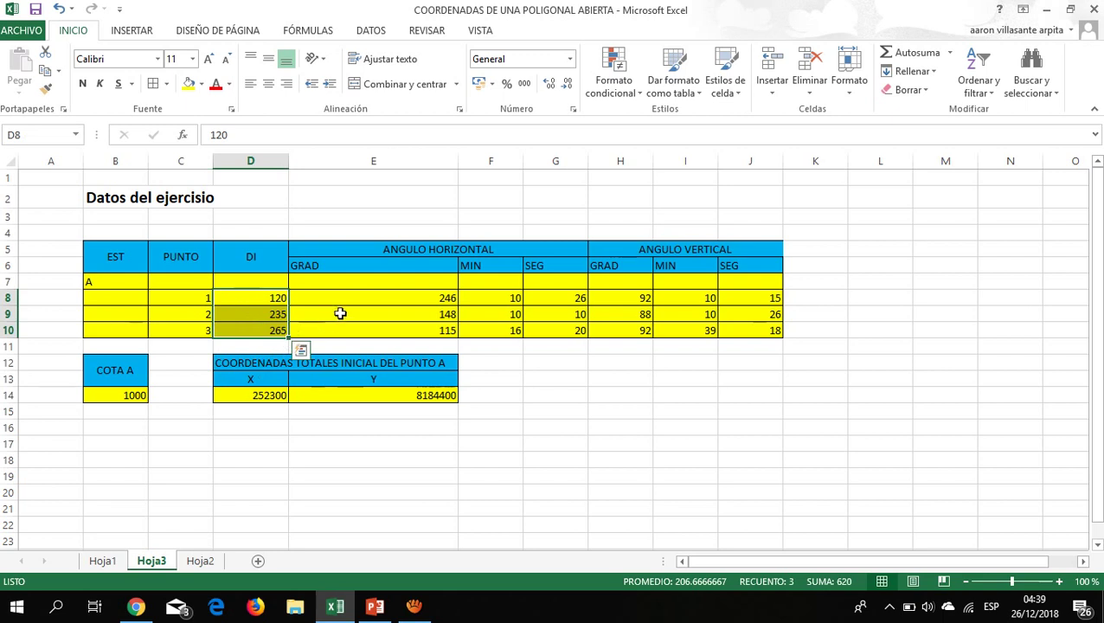
pyautogui.moveTo(374, 294); pyautogui.dragTo(561, 328)
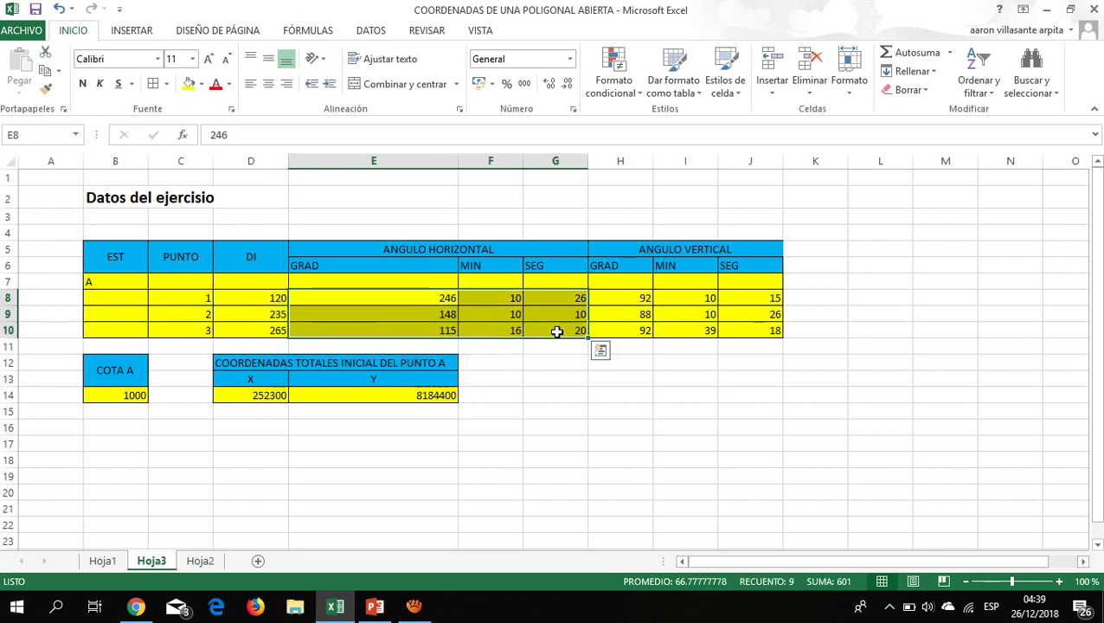
pyautogui.click(636, 296)
pyautogui.moveTo(636, 297); pyautogui.dragTo(771, 329)
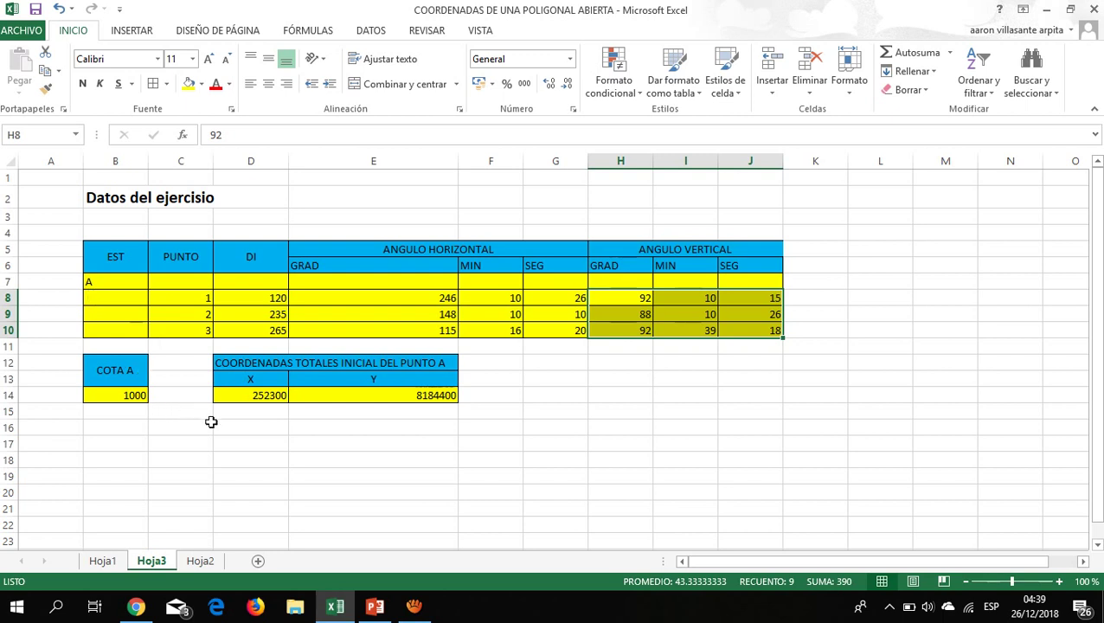
pyautogui.click(349, 375)
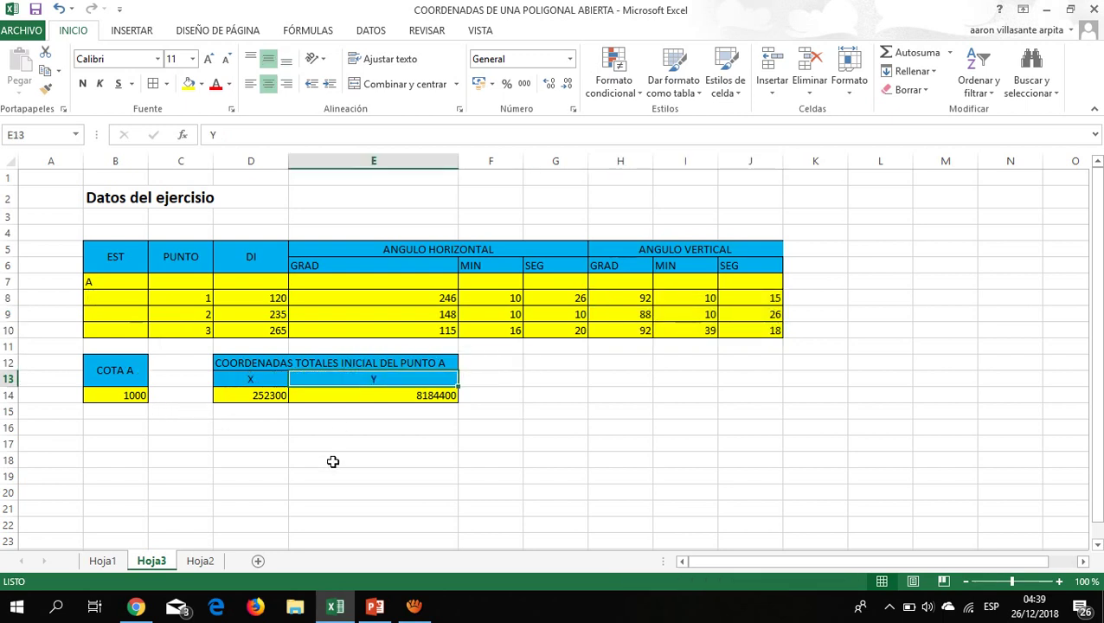
pyautogui.click(338, 449)
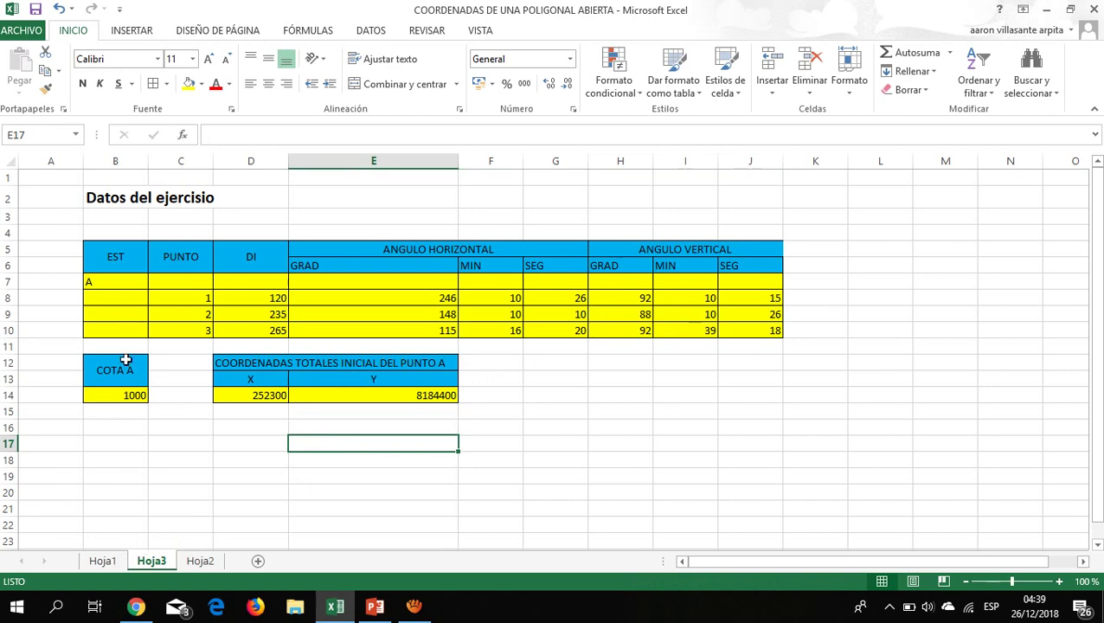
# On Hoja1, fill the horizontal angle input cells E12:G14 with yellow.
pyautogui.click(102, 562)
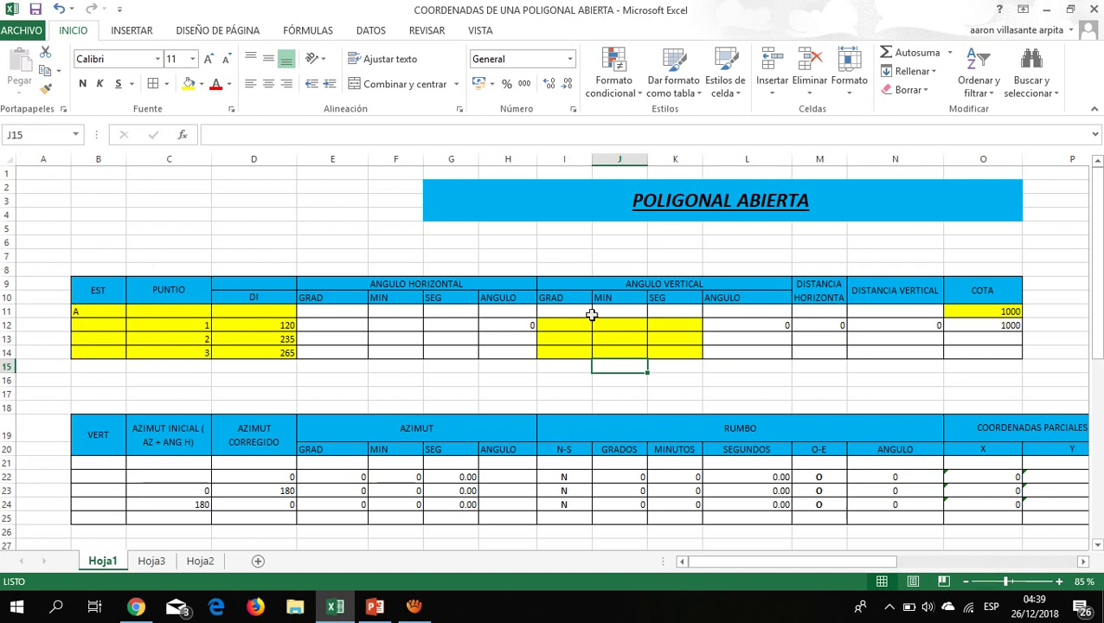
pyautogui.moveTo(328, 327); pyautogui.dragTo(447, 357)
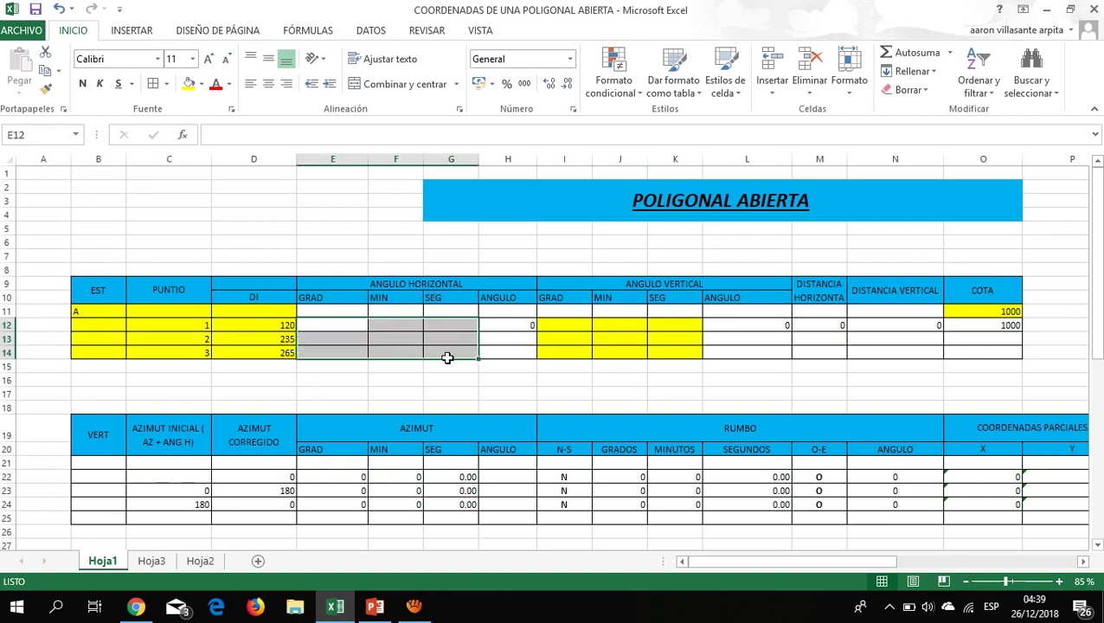
pyautogui.click(188, 83)
pyautogui.click(172, 360)
# Correct the misspelled point column header in C9 of the POLIGONAL ABIERTA table to PUNTOS.
pyautogui.click(92, 291)
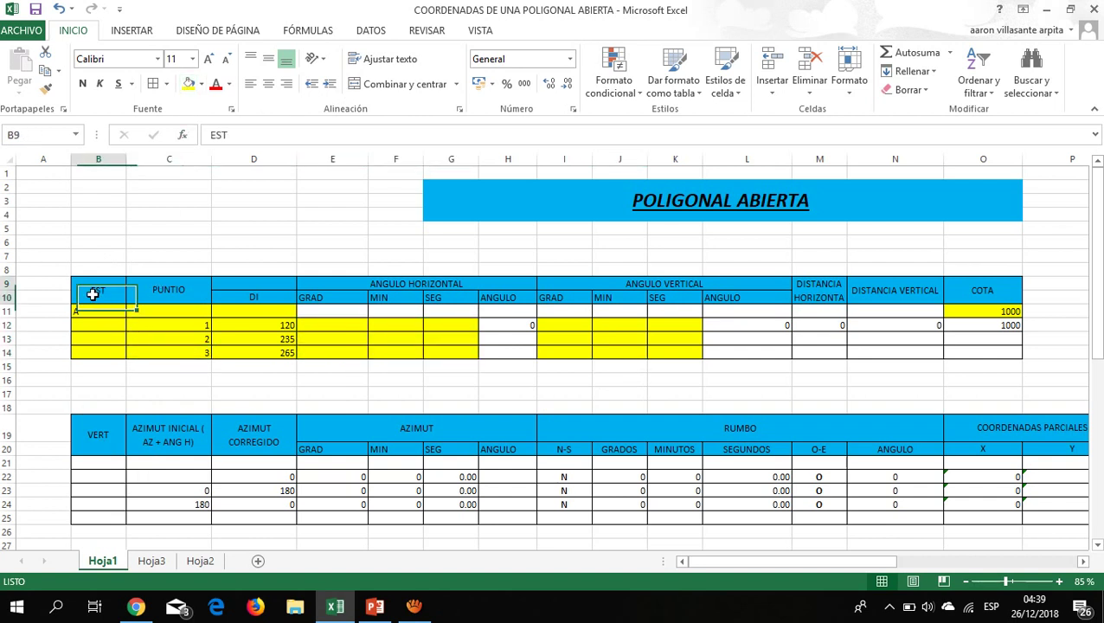
pyautogui.click(172, 291)
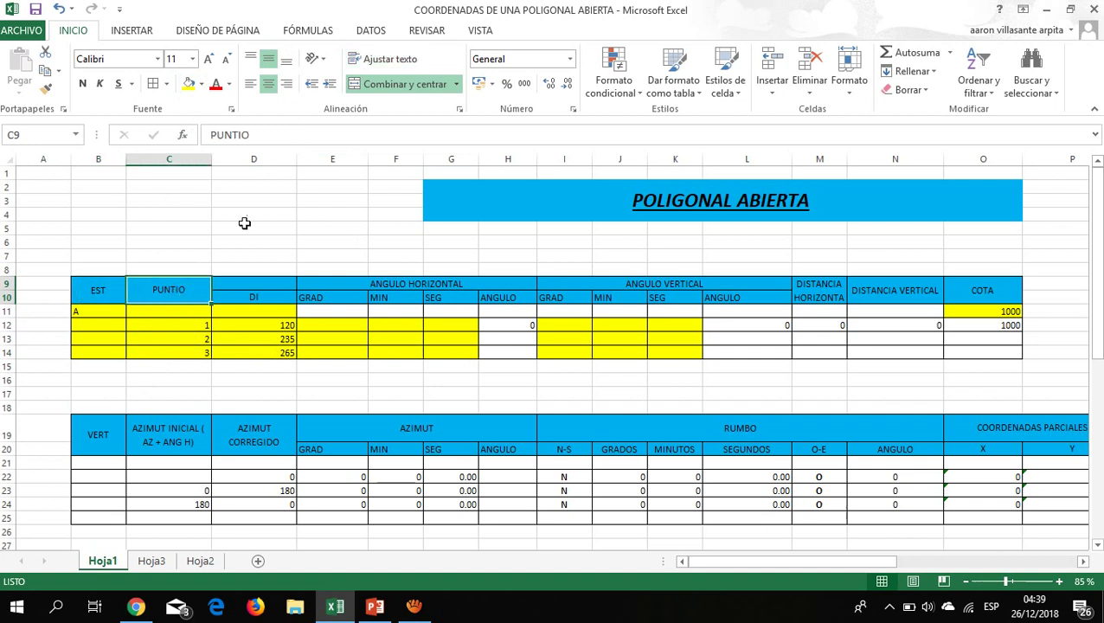
pyautogui.moveTo(297, 136); pyautogui.dragTo(39, 143)
pyautogui.write('PU')
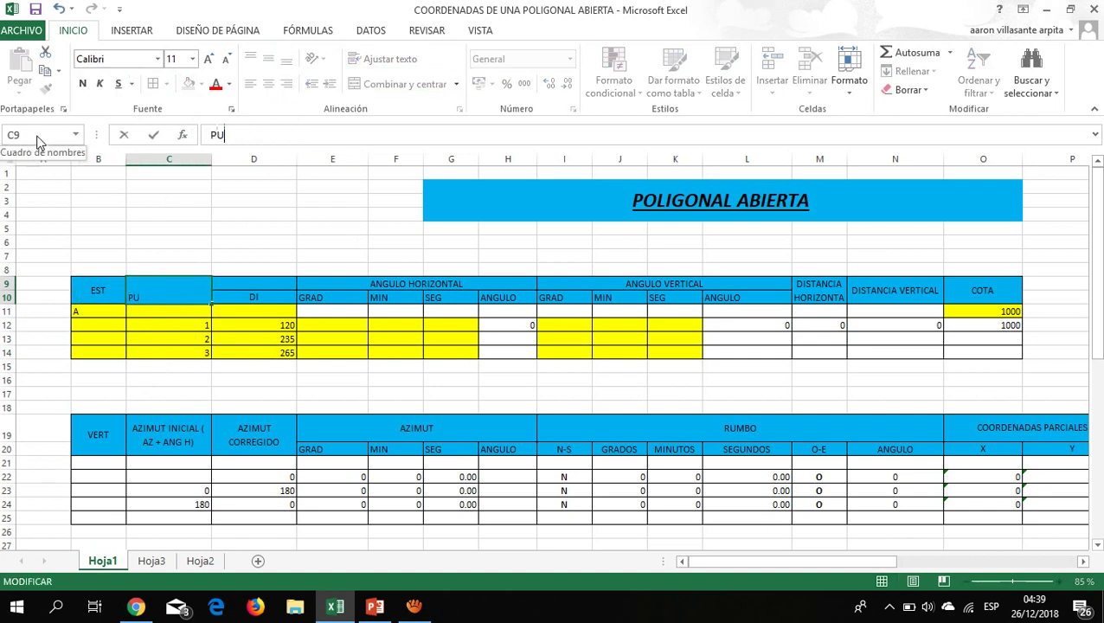
pyautogui.write('NTOS')
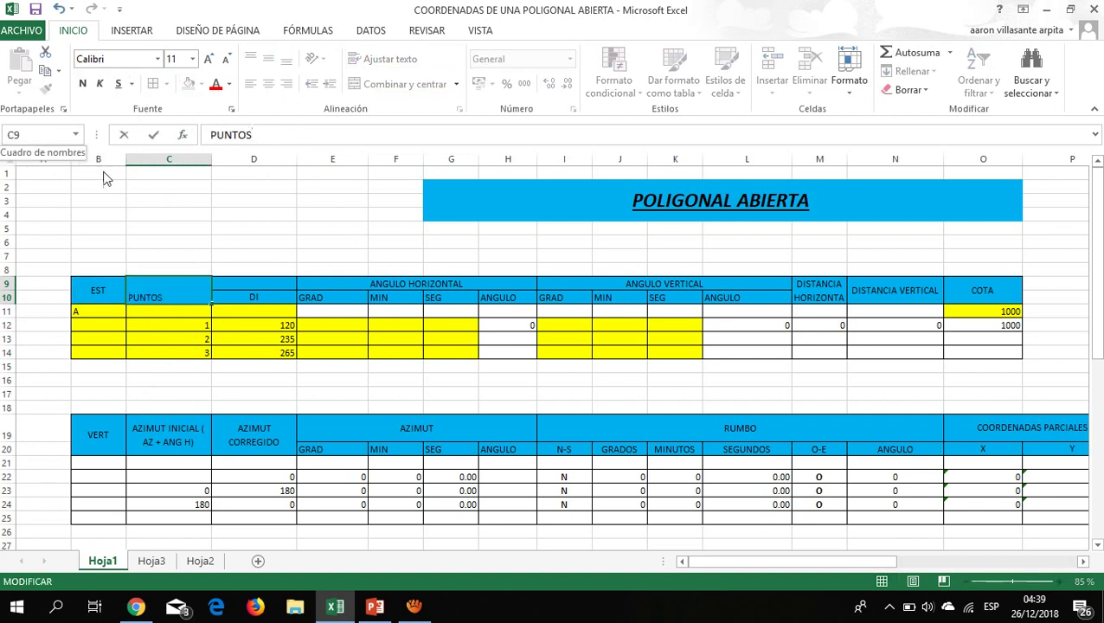
pyautogui.click(168, 299)
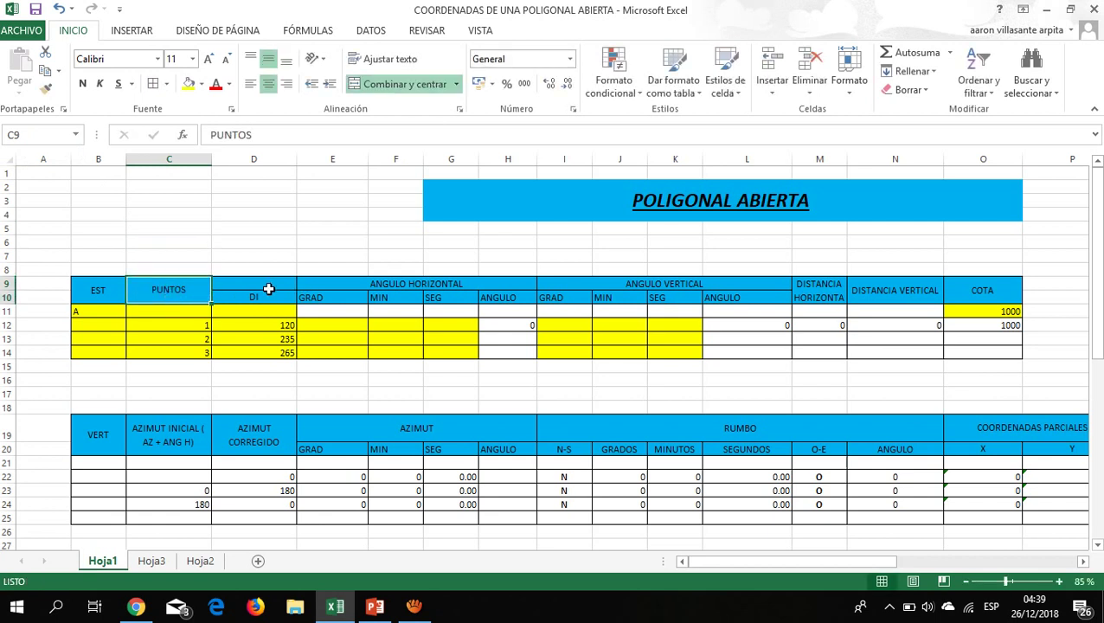
pyautogui.moveTo(288, 328); pyautogui.dragTo(451, 365)
pyautogui.moveTo(562, 325); pyautogui.dragTo(689, 358)
pyautogui.click(964, 314)
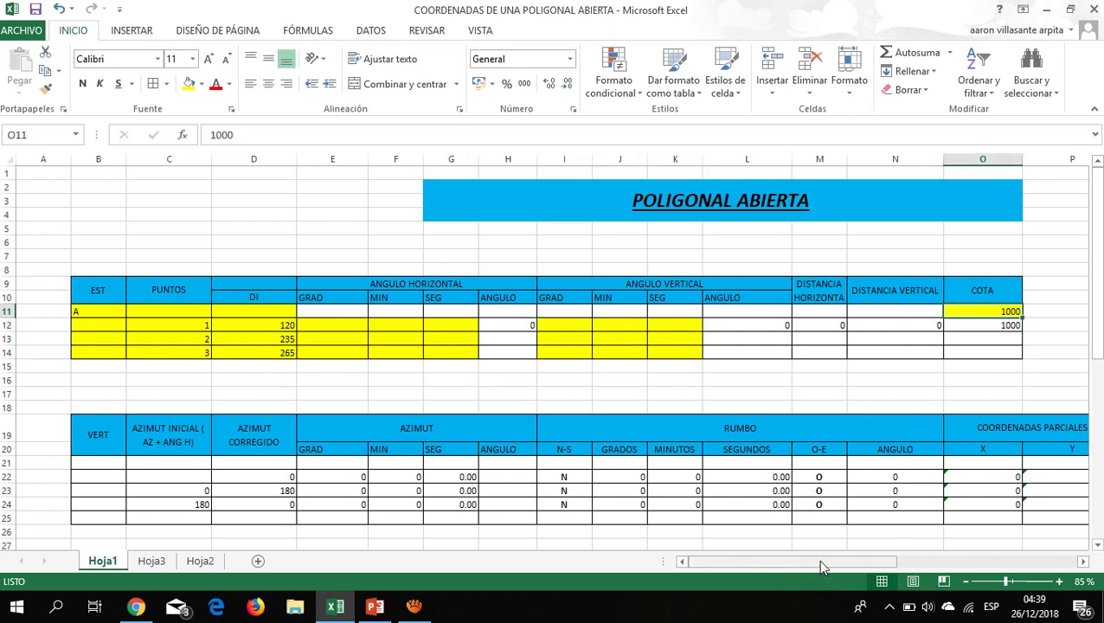
pyautogui.moveTo(818, 559); pyautogui.dragTo(744, 560)
# Copy the horizontal angle degrees, minutes and seconds from E8:G10 on Hoja3 into Hoja1 starting at E12.
pyautogui.click(153, 561)
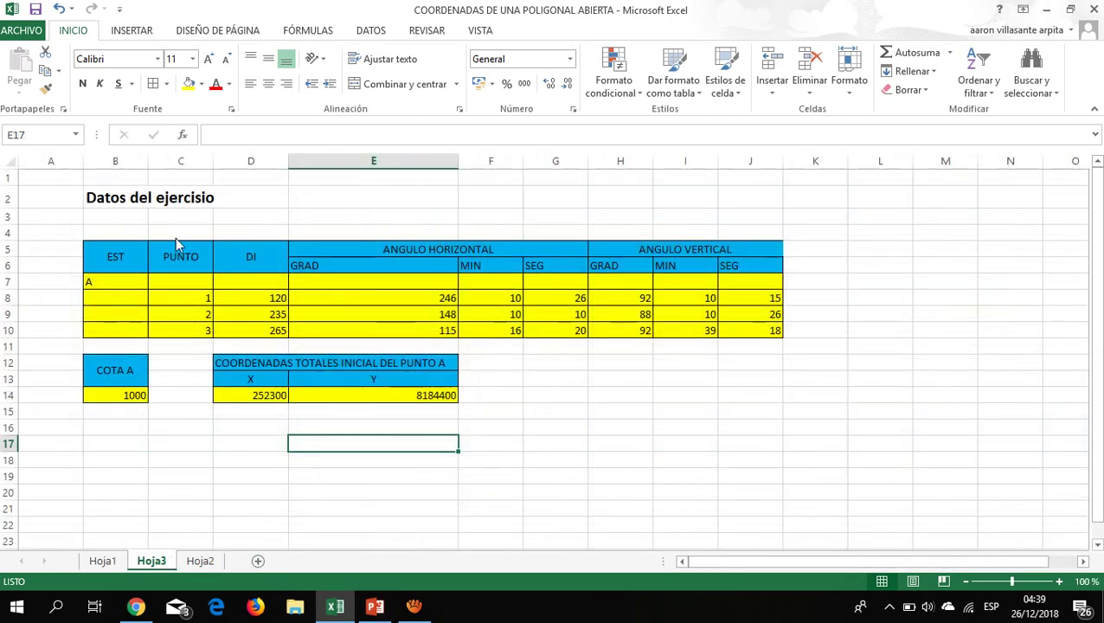
pyautogui.moveTo(310, 297); pyautogui.dragTo(548, 329)
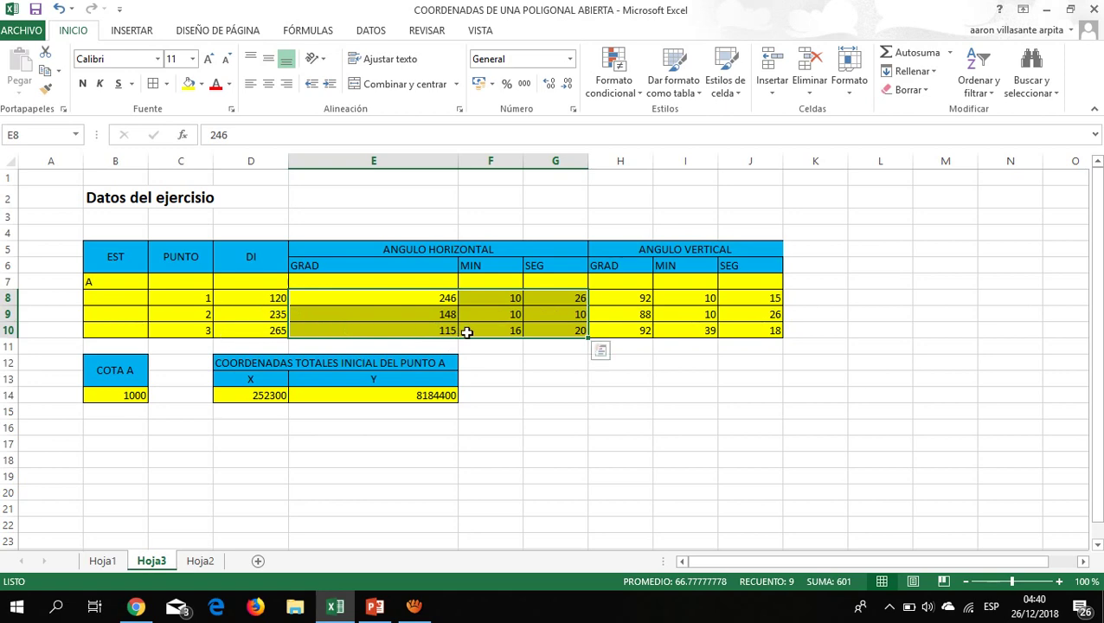
pyautogui.hotkey('ctrl', 'c')
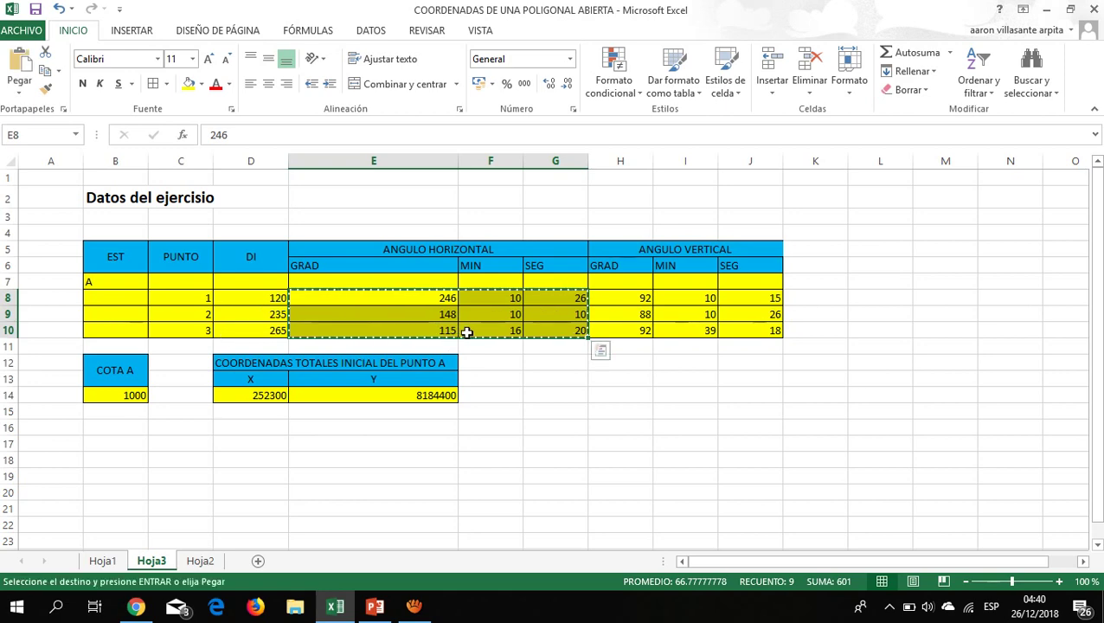
pyautogui.click(90, 562)
pyautogui.click(326, 323)
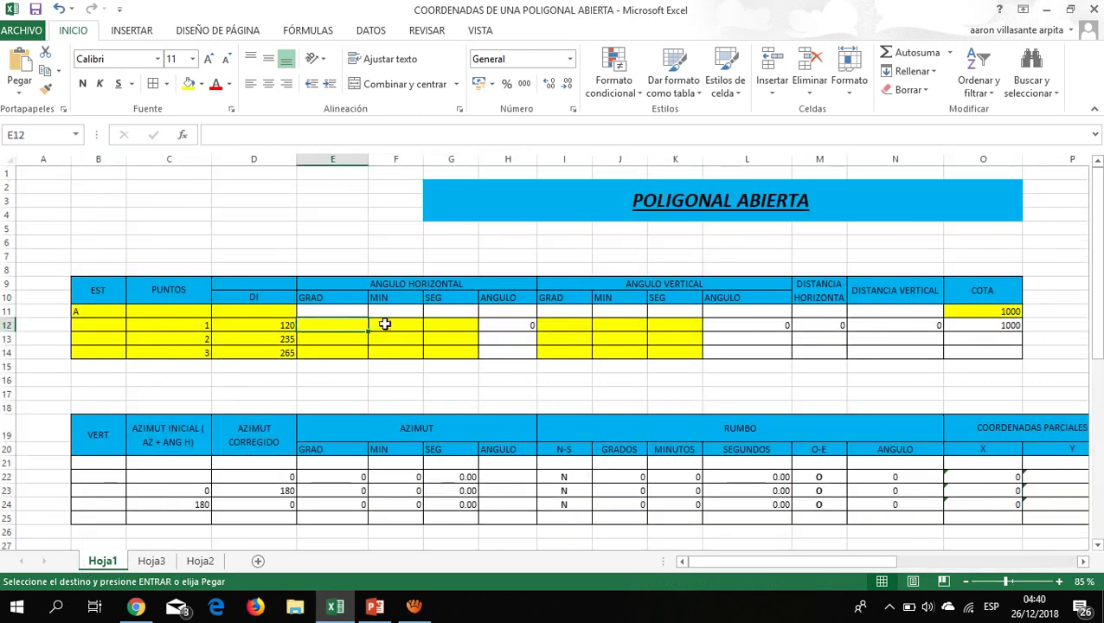
pyautogui.hotkey('ctrl', 'v')
pyautogui.hotkey('alt', 'Tab')
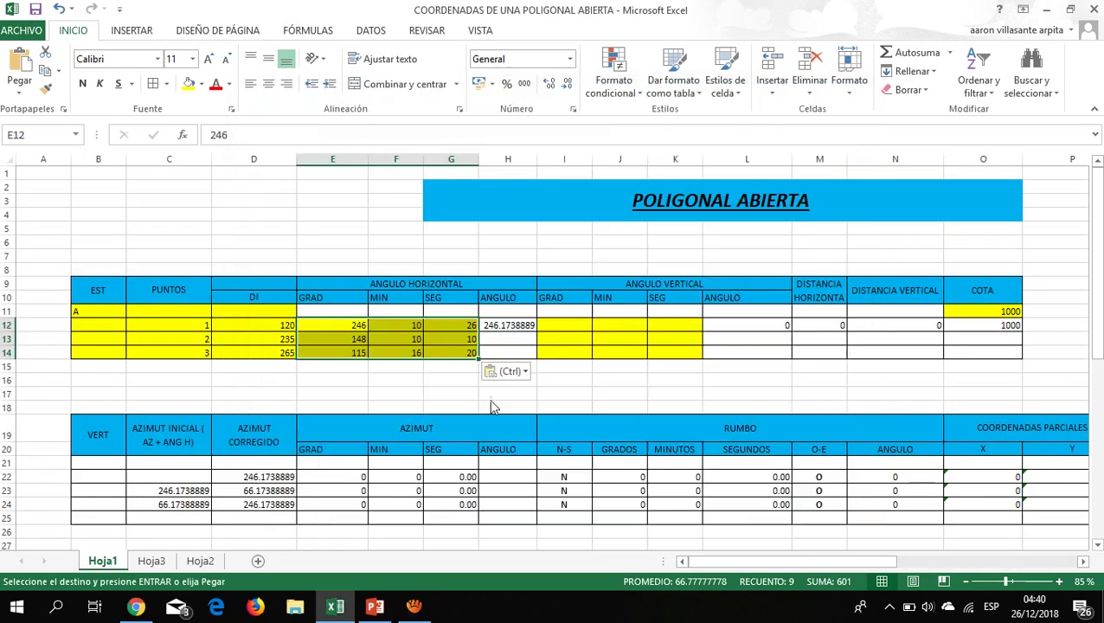
# Copy the vertical angle degrees, minutes and seconds from H8:J10 on Hoja3 into Hoja1 starting at I12.
pyautogui.click(148, 562)
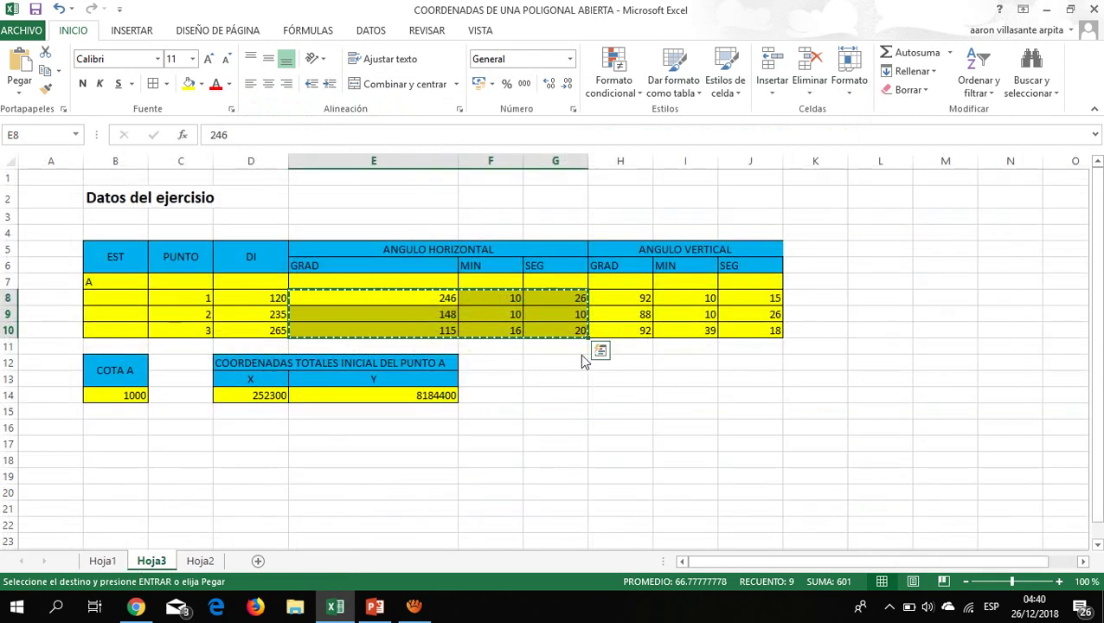
pyautogui.click(651, 296)
pyautogui.press('Escape')
pyautogui.moveTo(631, 296); pyautogui.dragTo(777, 327)
pyautogui.hotkey('ctrl', 'c')
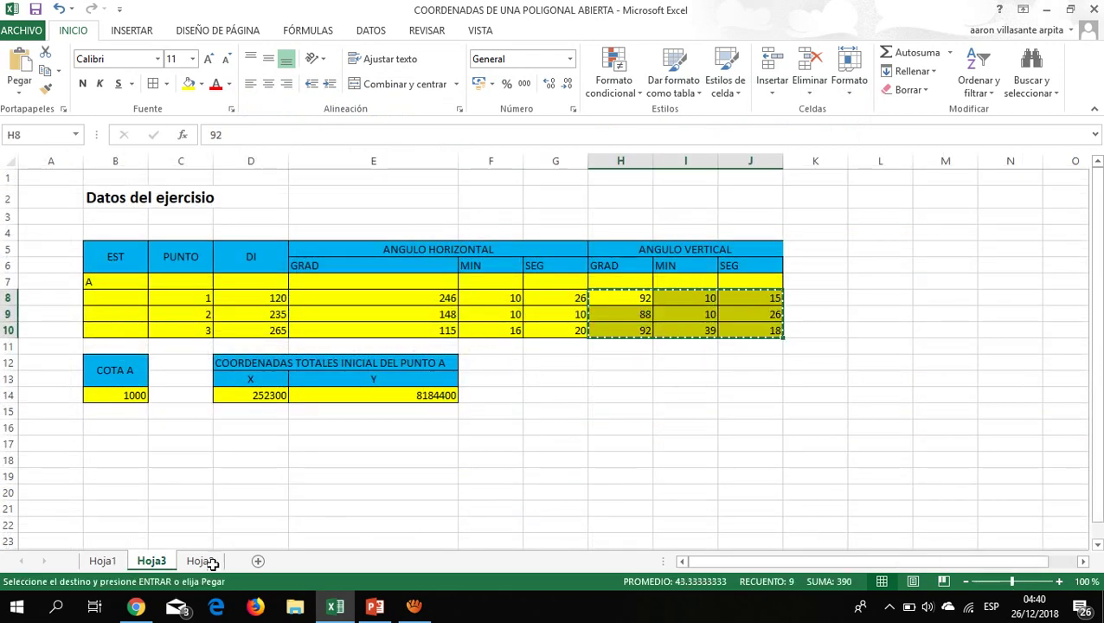
pyautogui.click(100, 560)
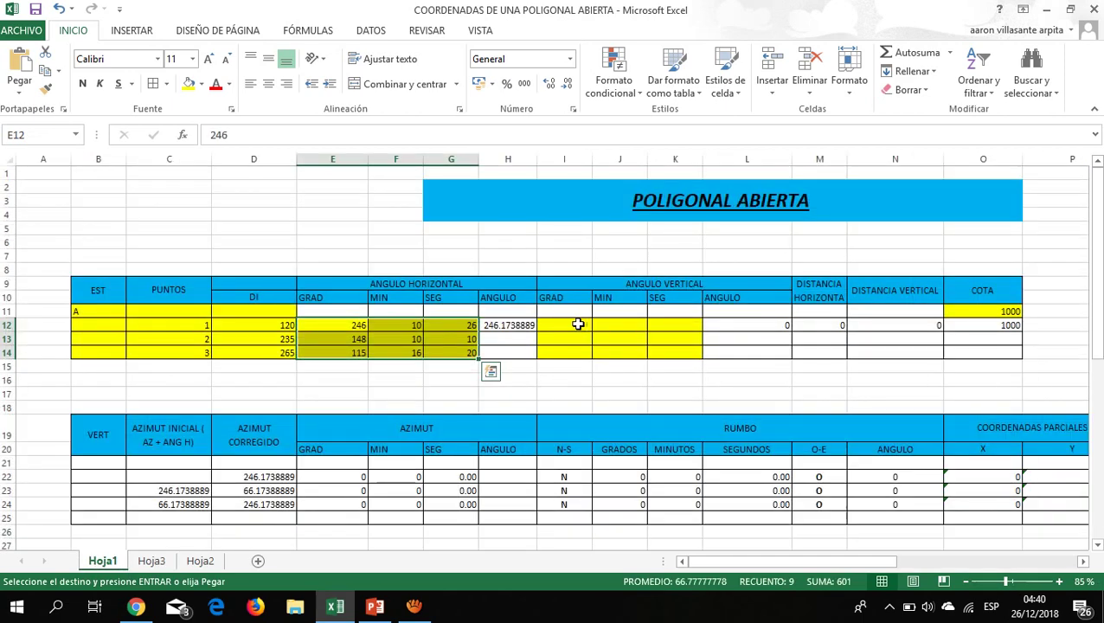
pyautogui.click(574, 325)
pyautogui.hotkey('ctrl', 'v')
pyautogui.click(846, 380)
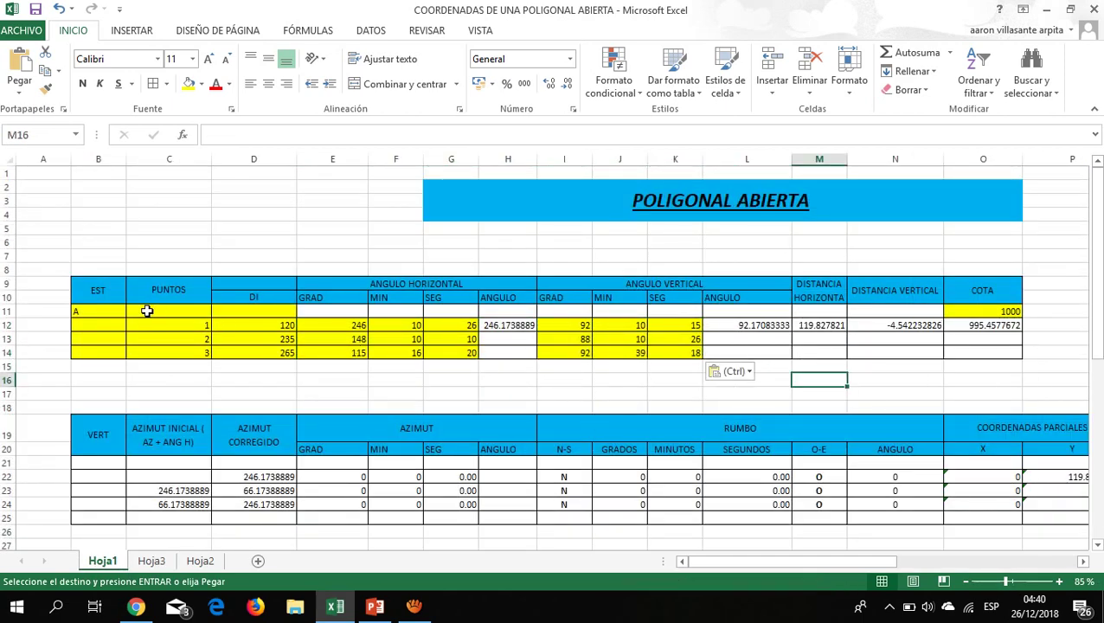
pyautogui.moveTo(145, 309); pyautogui.dragTo(243, 309)
pyautogui.press('Escape')
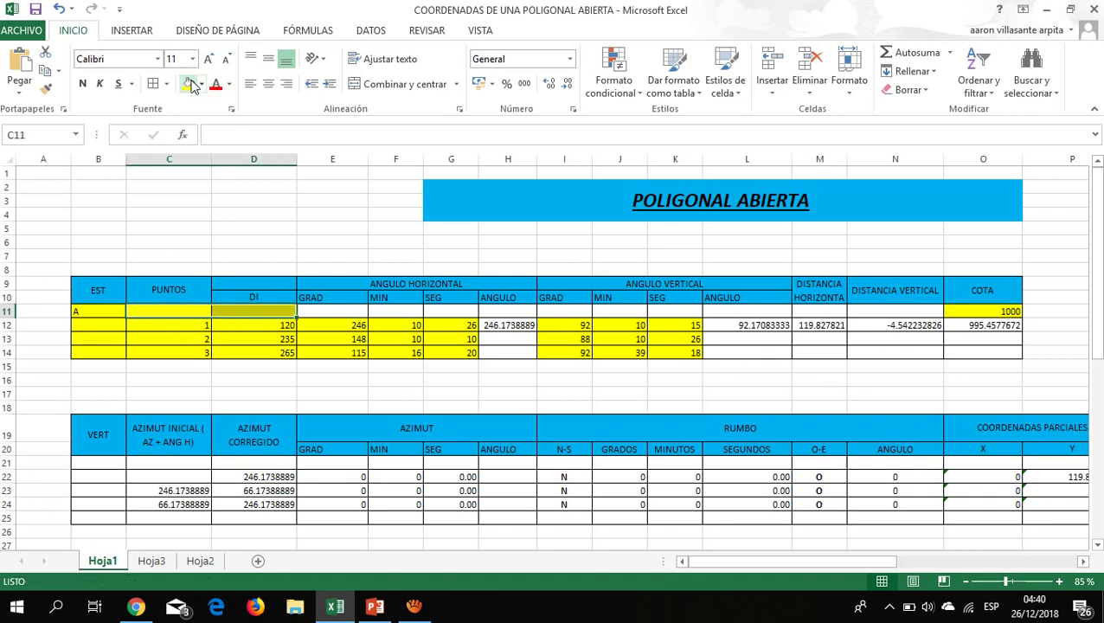
pyautogui.click(353, 366)
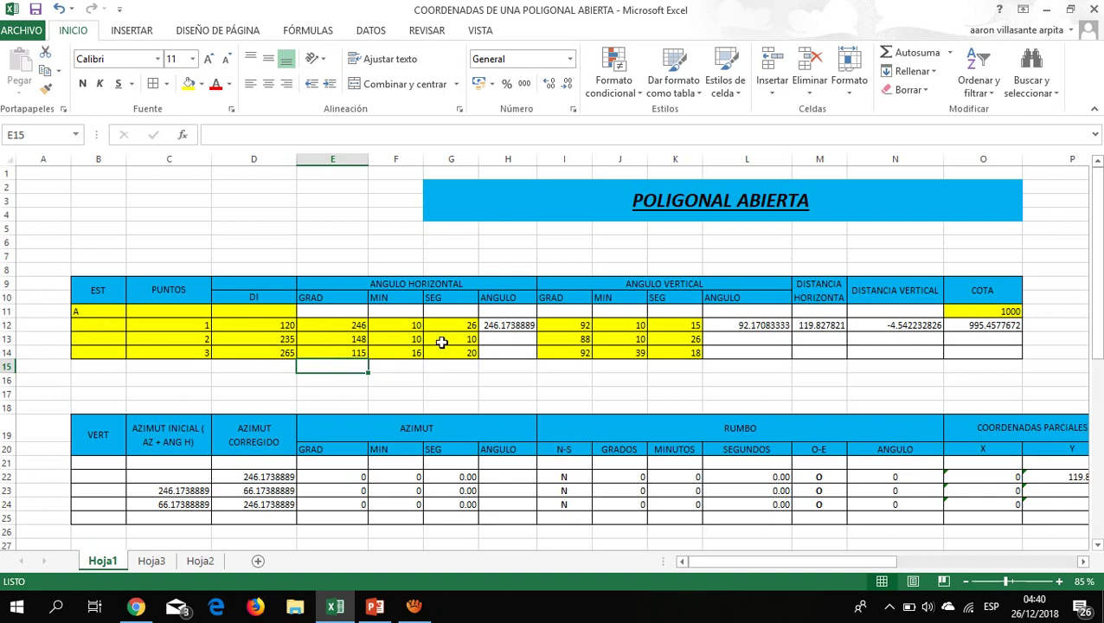
# Copy the decimal horizontal angle formula =(((G12/60)+F12)/60)+E12 from H12 down to H14 and check the filled formulas.
pyautogui.doubleClick(508, 326)
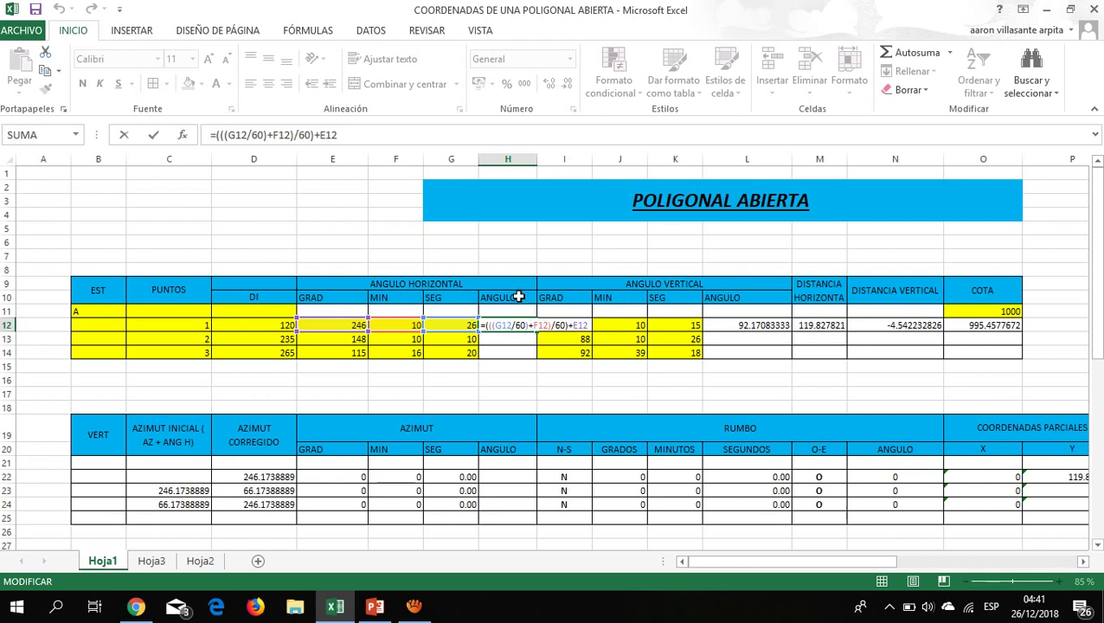
pyautogui.press('Return')
pyautogui.click(512, 328)
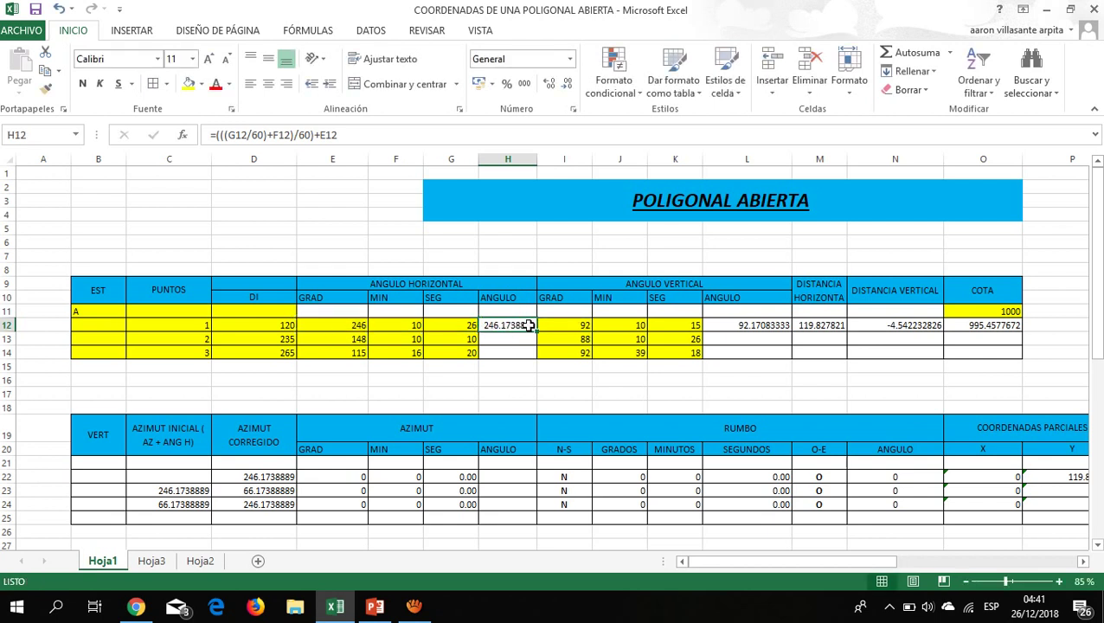
pyautogui.moveTo(537, 333); pyautogui.dragTo(527, 357)
pyautogui.click(497, 353)
pyautogui.click(493, 339)
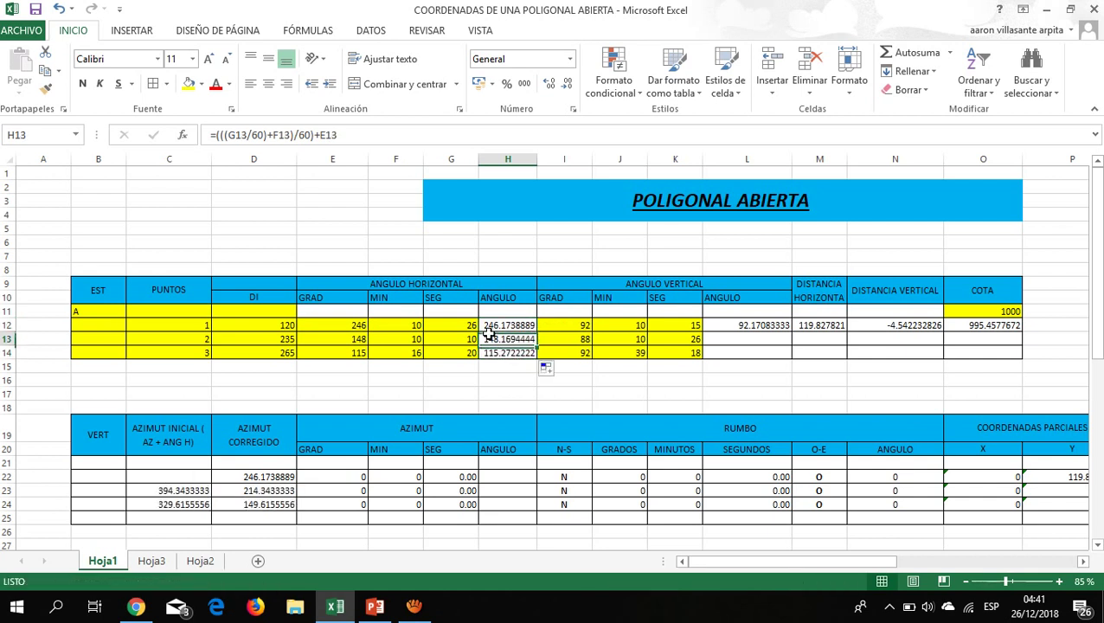
pyautogui.click(491, 355)
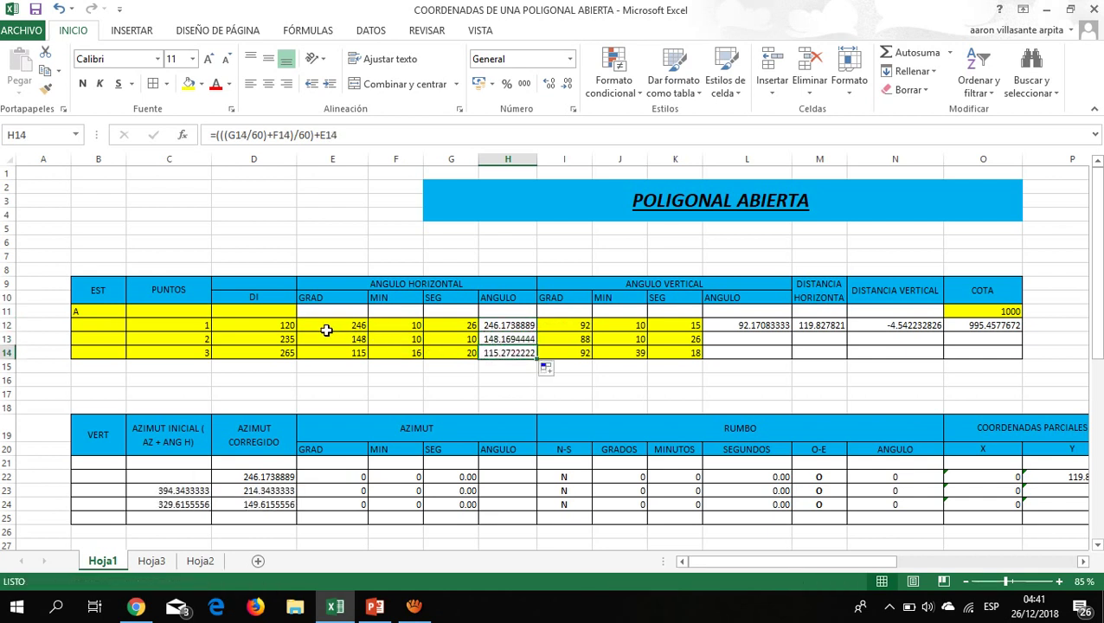
pyautogui.moveTo(321, 337); pyautogui.dragTo(448, 341)
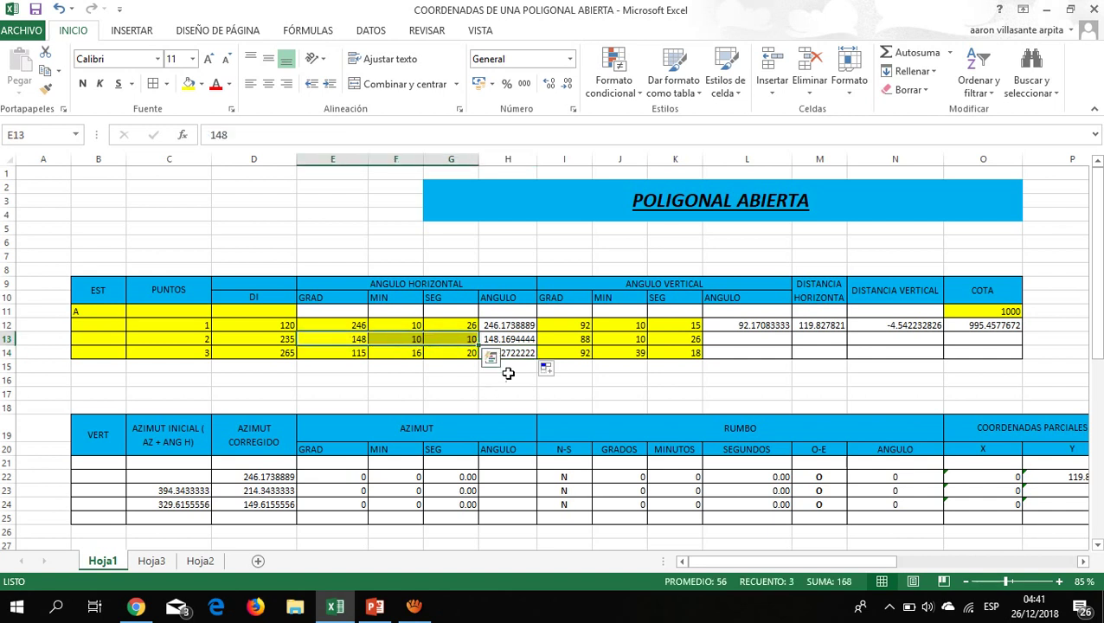
pyautogui.click(526, 342)
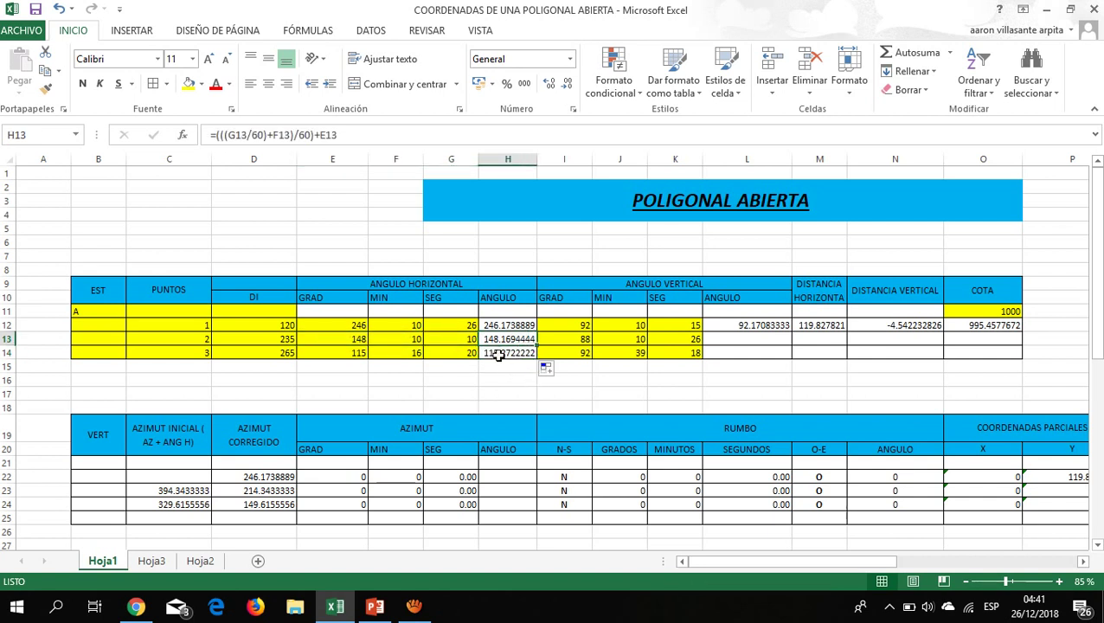
# Copy the decimal vertical angle formula =(((K12/60)+J12)/60)+I12 from L12 down to L14.
pyautogui.click(587, 326)
pyautogui.click(766, 327)
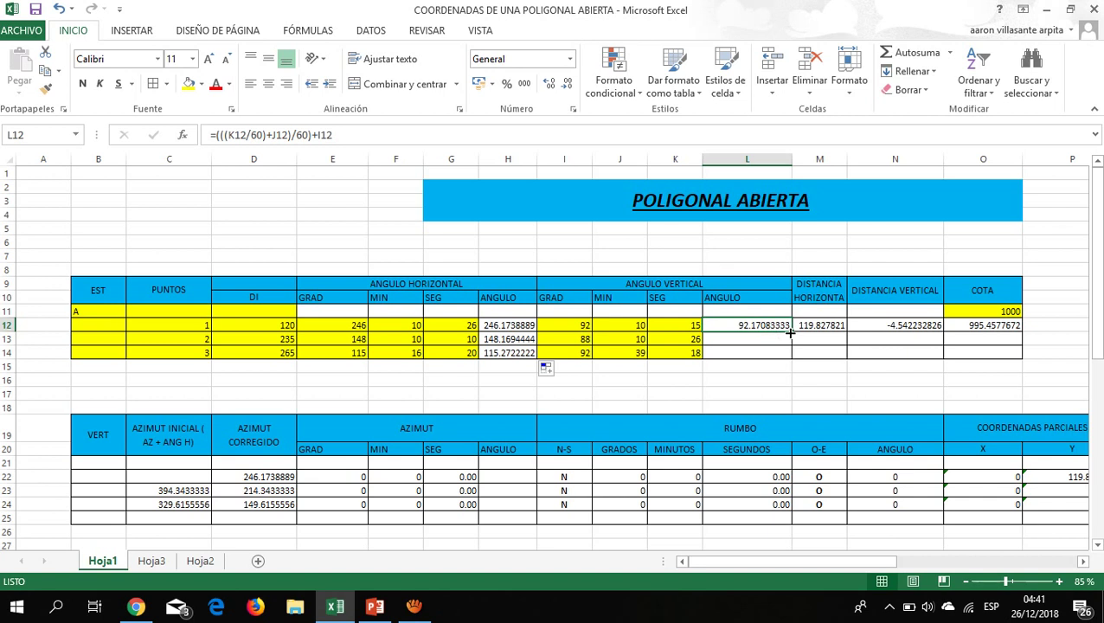
pyautogui.doubleClick(772, 324)
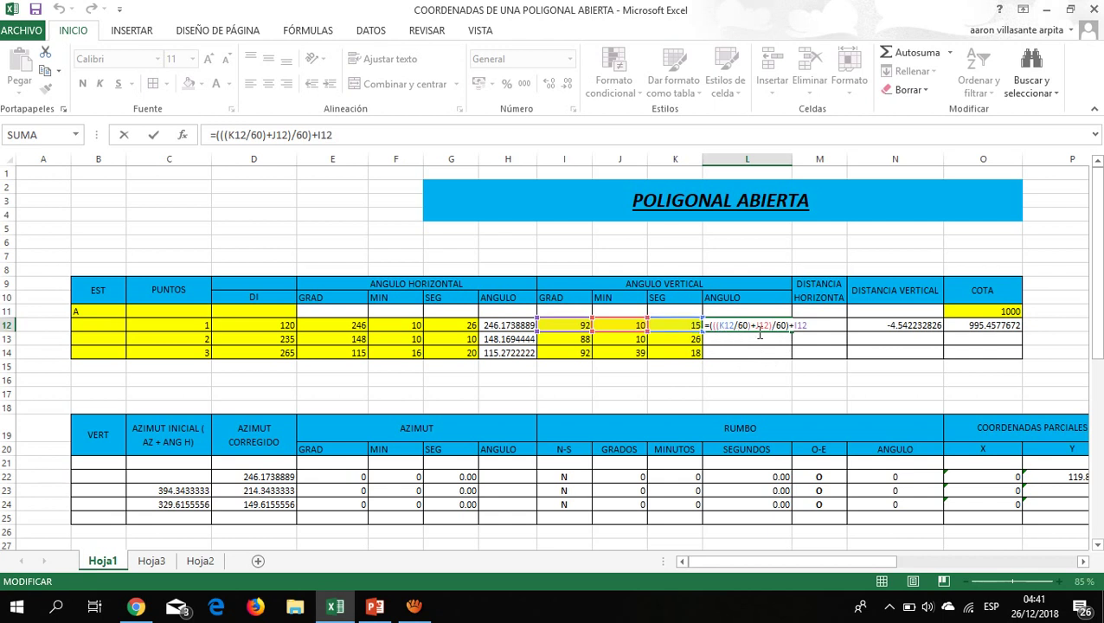
pyautogui.hotkey('ctrl', 'Return')
pyautogui.moveTo(791, 332); pyautogui.dragTo(790, 364)
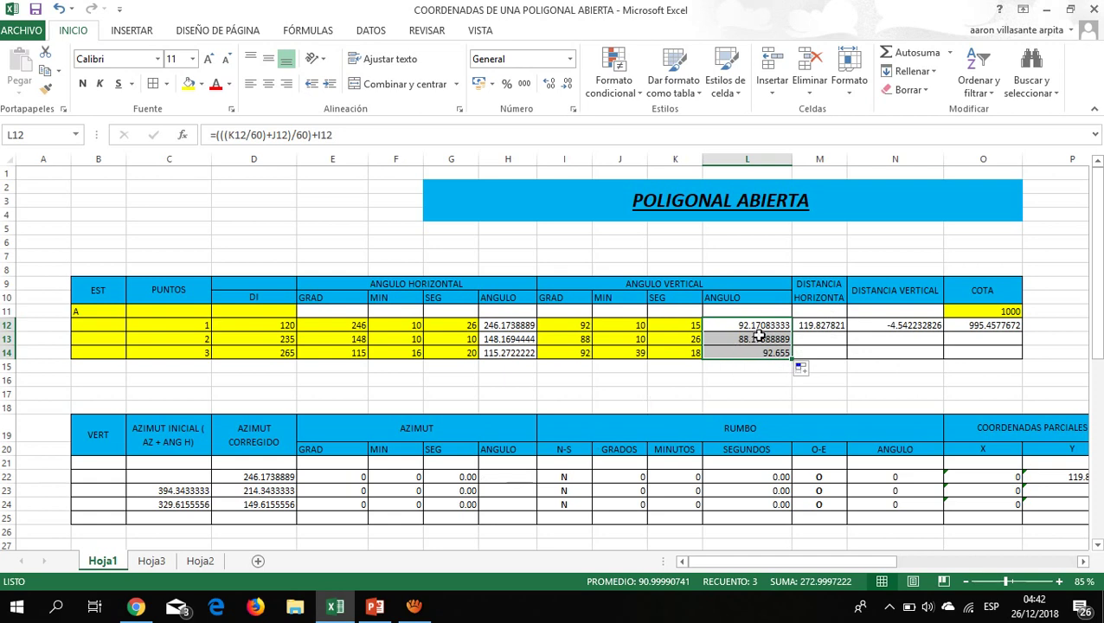
# Switch to PowerPoint and review the horizontal distance formula on slide 2.
pyautogui.click(374, 603)
pyautogui.click(100, 226)
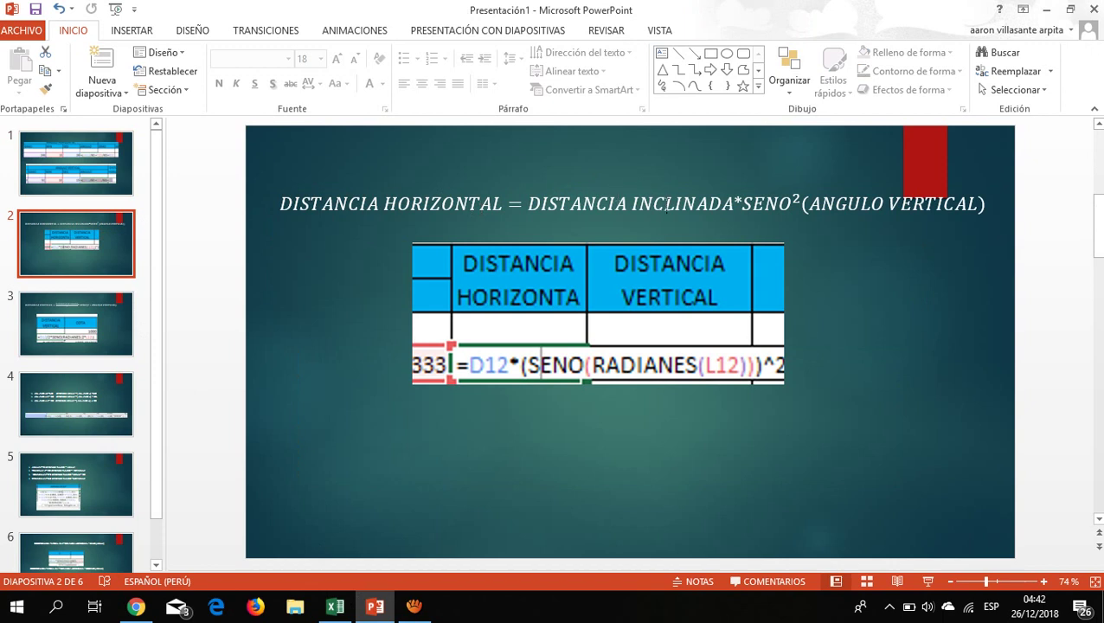
pyautogui.click(748, 203)
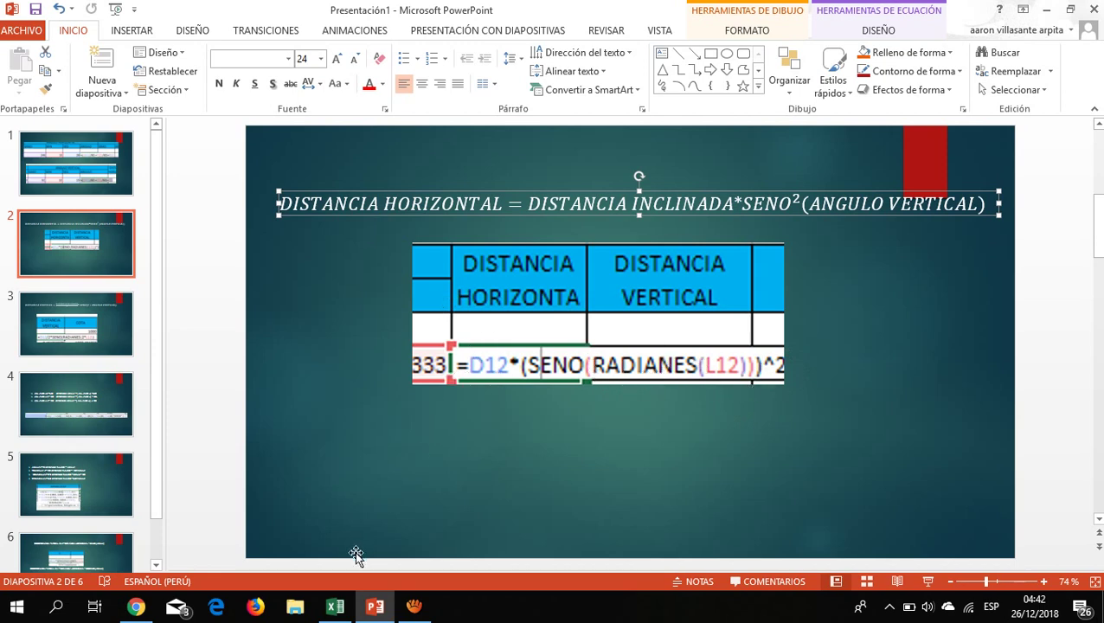
# Return to Excel, check the horizontal distance formula =D12*(SENO(RADIANES(L12)))^2 in M12 and copy it down to M14.
pyautogui.click(335, 606)
pyautogui.click(826, 326)
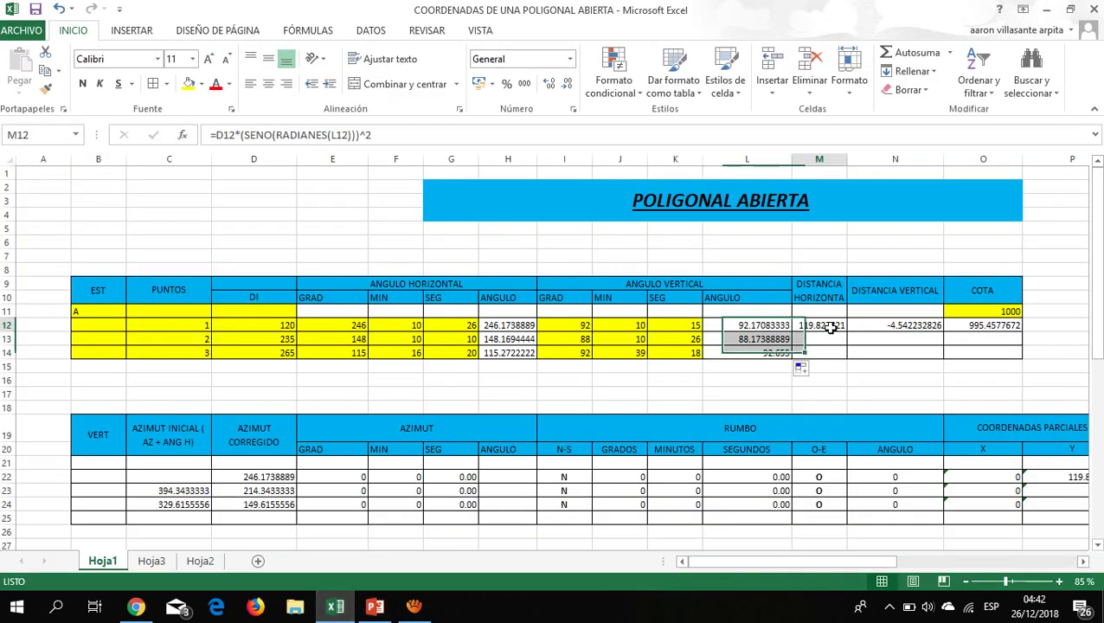
pyautogui.doubleClick(829, 325)
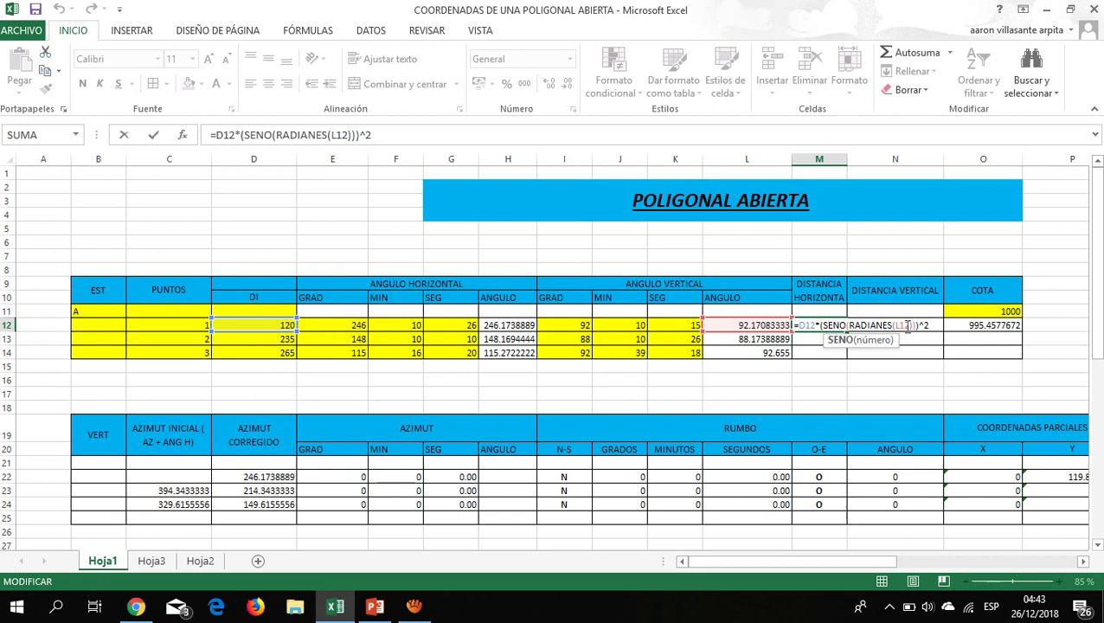
pyautogui.press('Return')
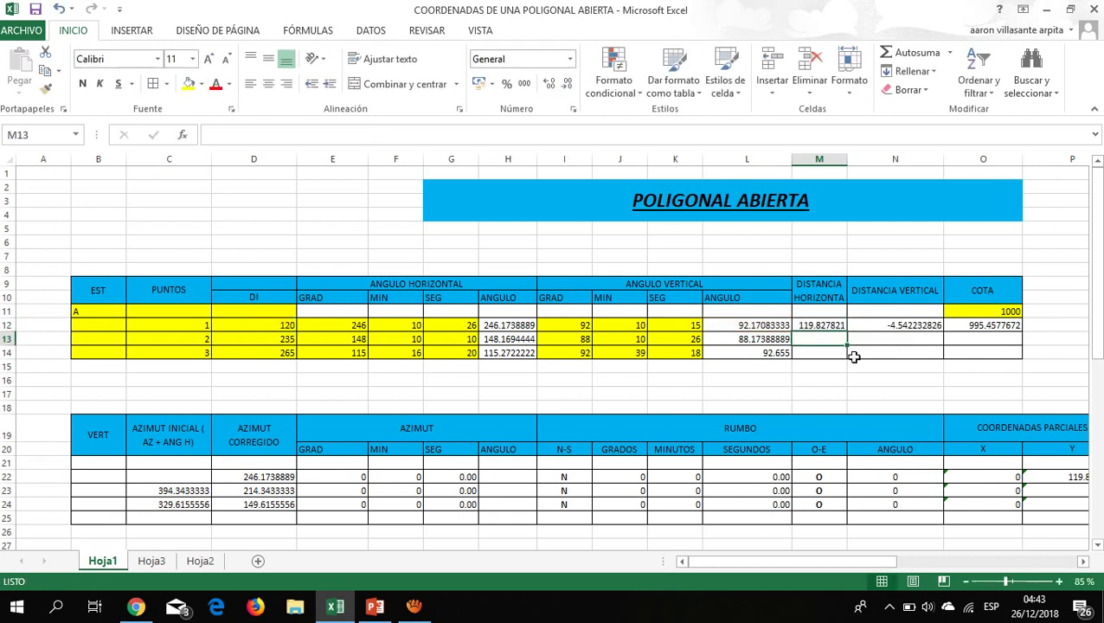
pyautogui.click(821, 326)
pyautogui.click(827, 339)
pyautogui.click(829, 328)
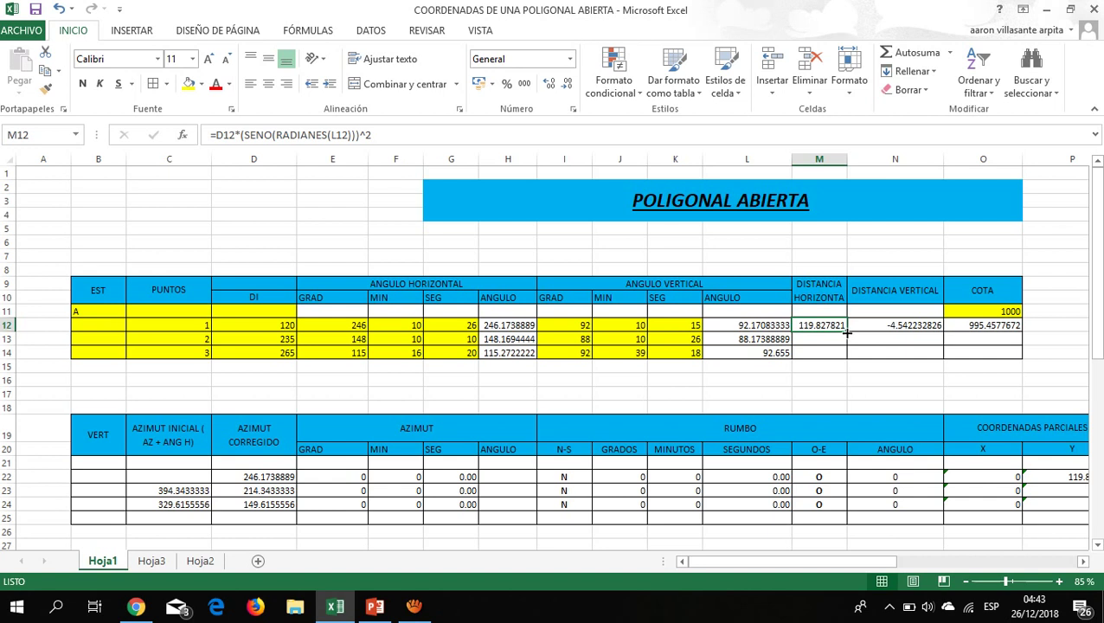
pyautogui.moveTo(847, 332); pyautogui.dragTo(845, 355)
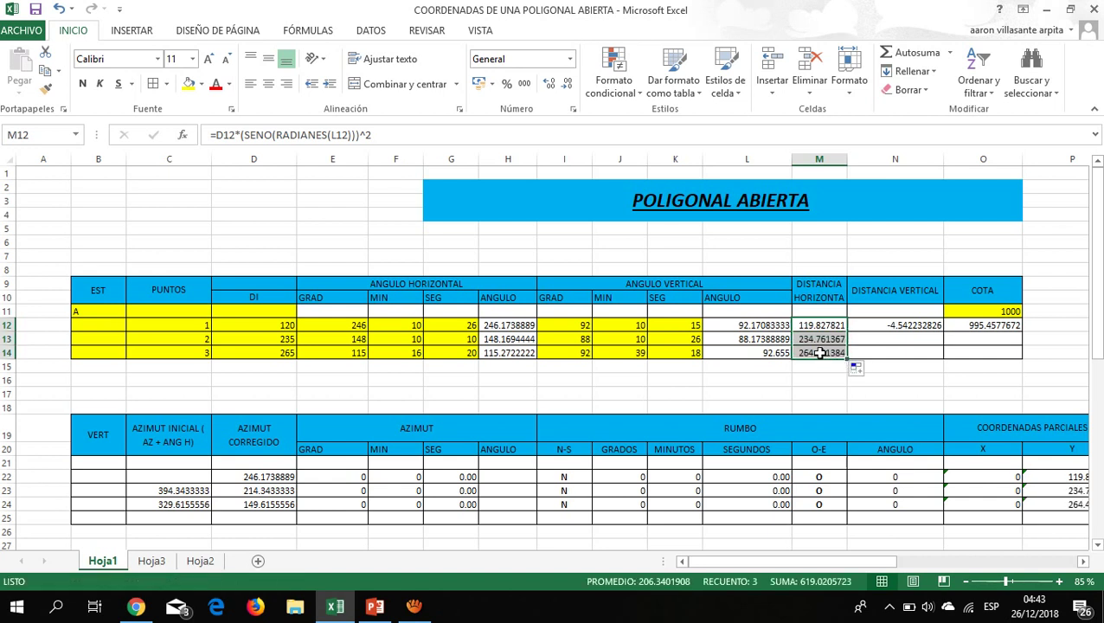
# Check the cell references of the copied horizontal distance formulas in M13 and M14.
pyautogui.click(819, 353)
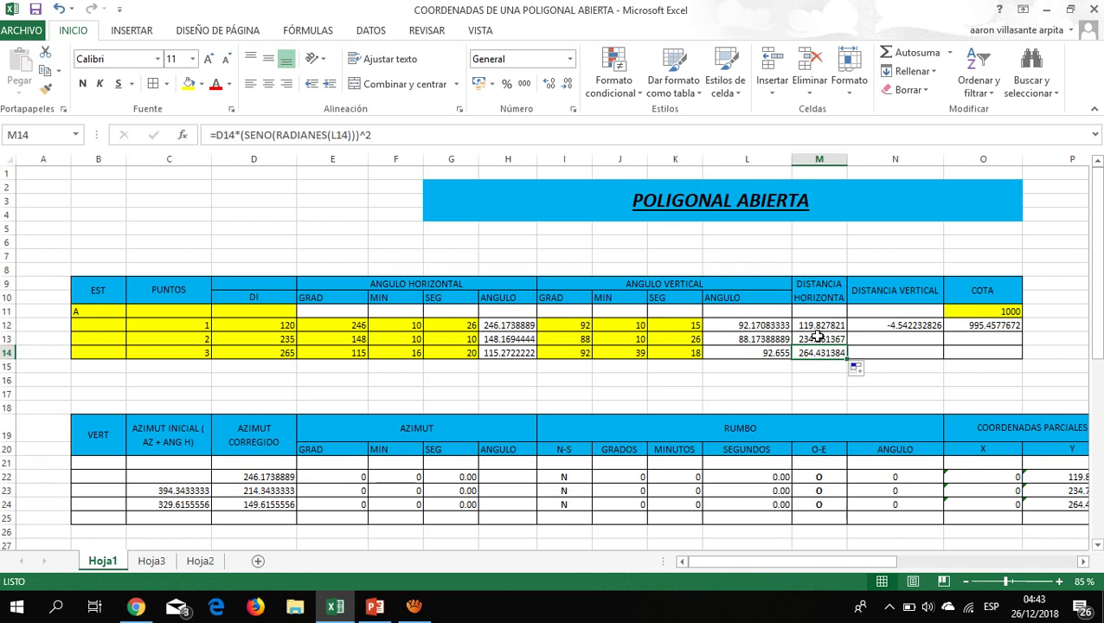
pyautogui.doubleClick(817, 339)
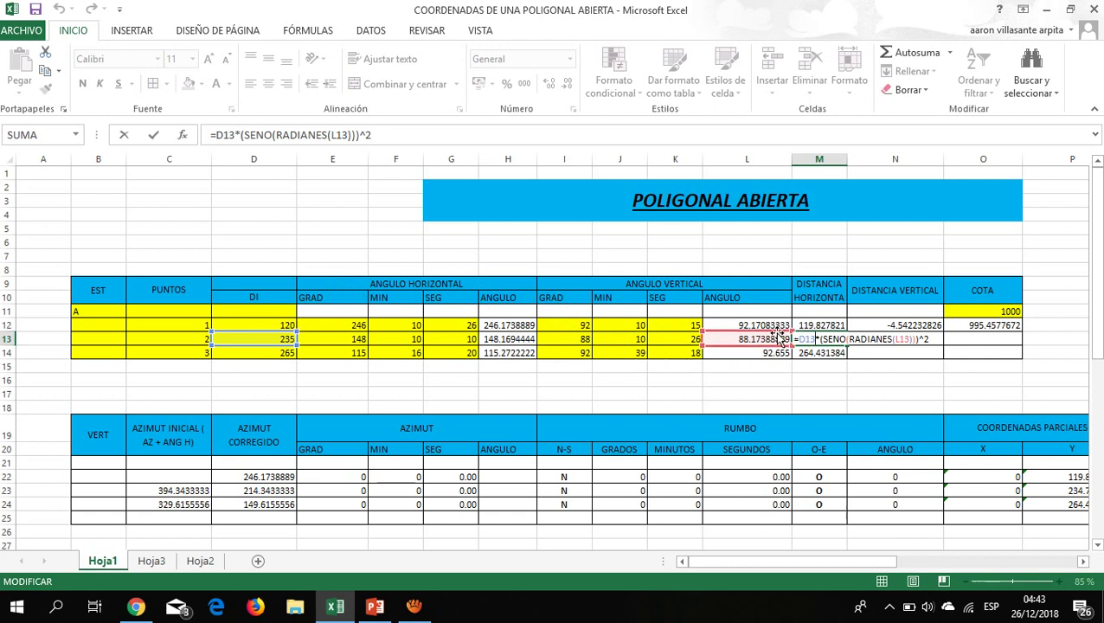
pyautogui.press('Return')
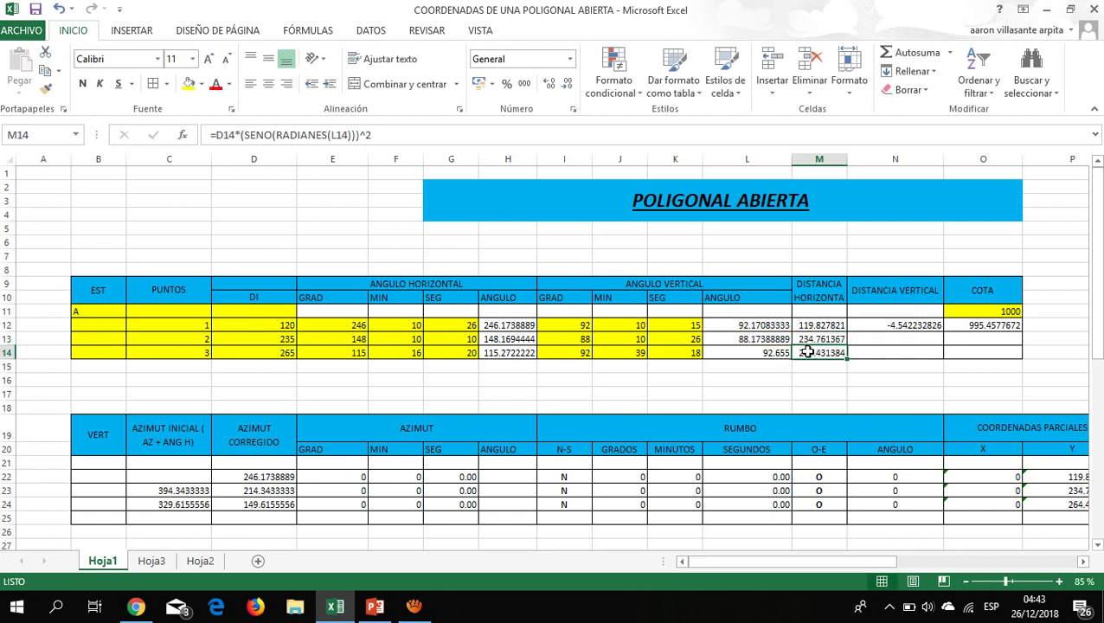
pyautogui.doubleClick(810, 353)
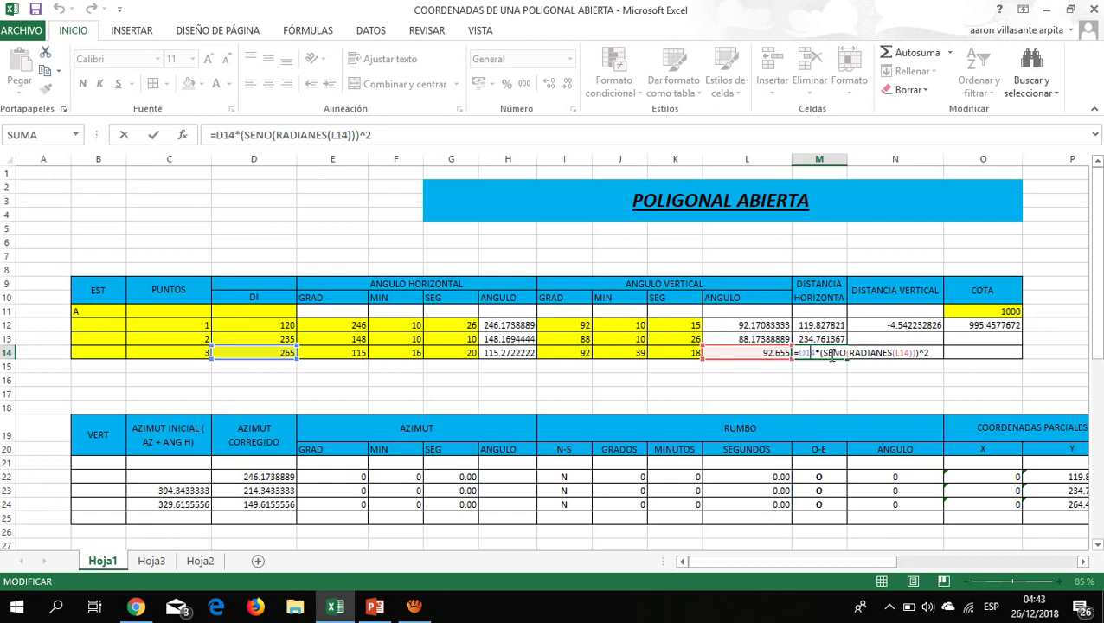
pyautogui.press('Escape')
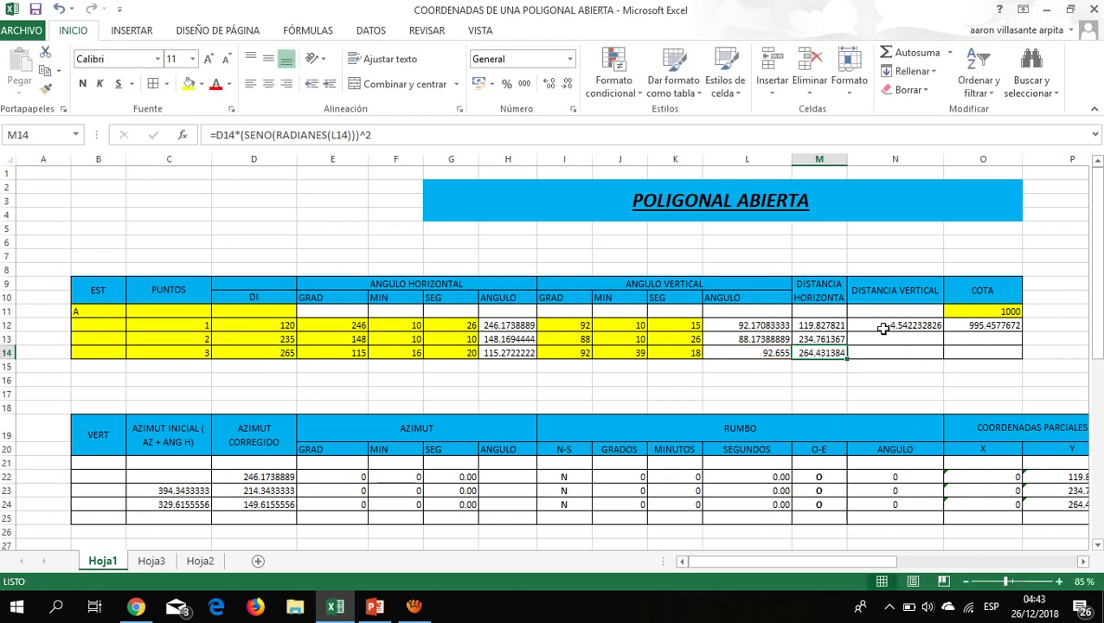
# Switch to PowerPoint and review the vertical distance formula and its Excel example on slide 3.
pyautogui.click(374, 606)
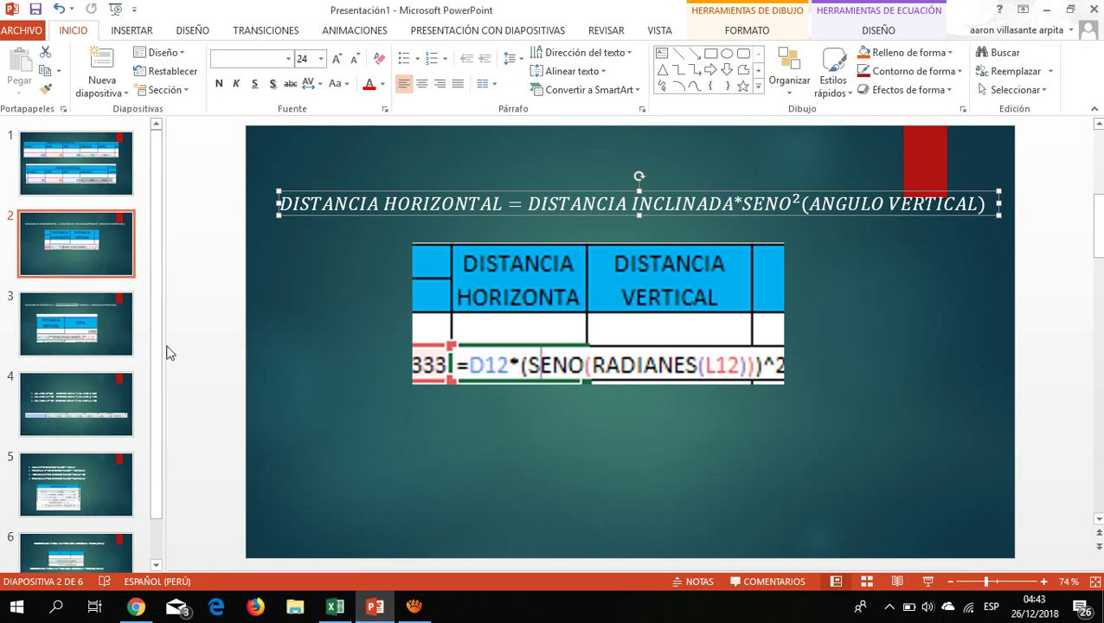
pyautogui.click(128, 343)
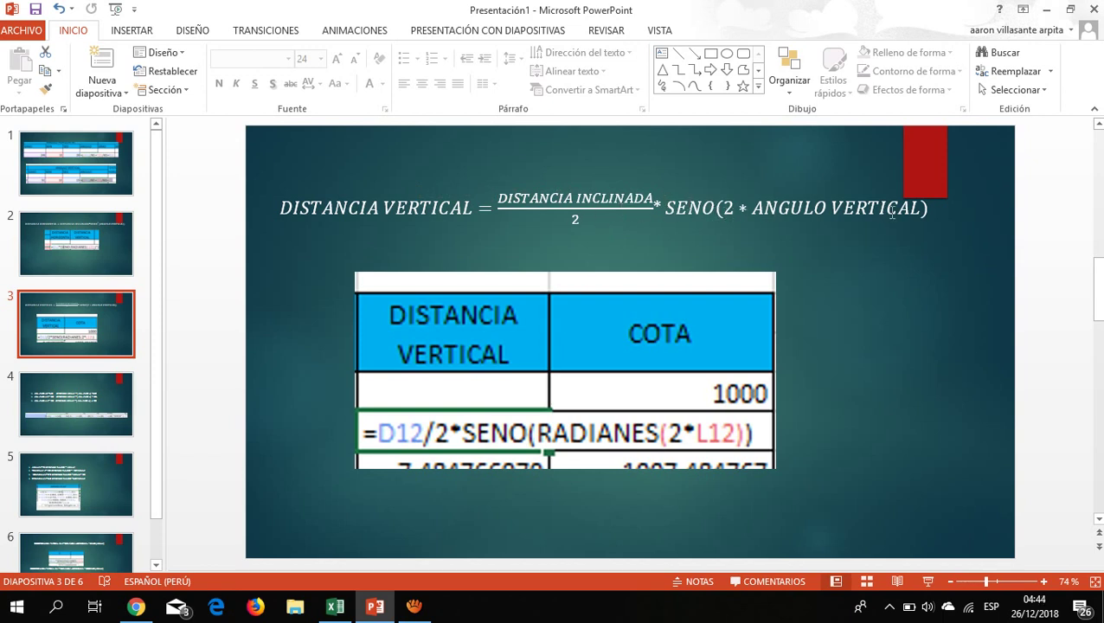
pyautogui.click(600, 377)
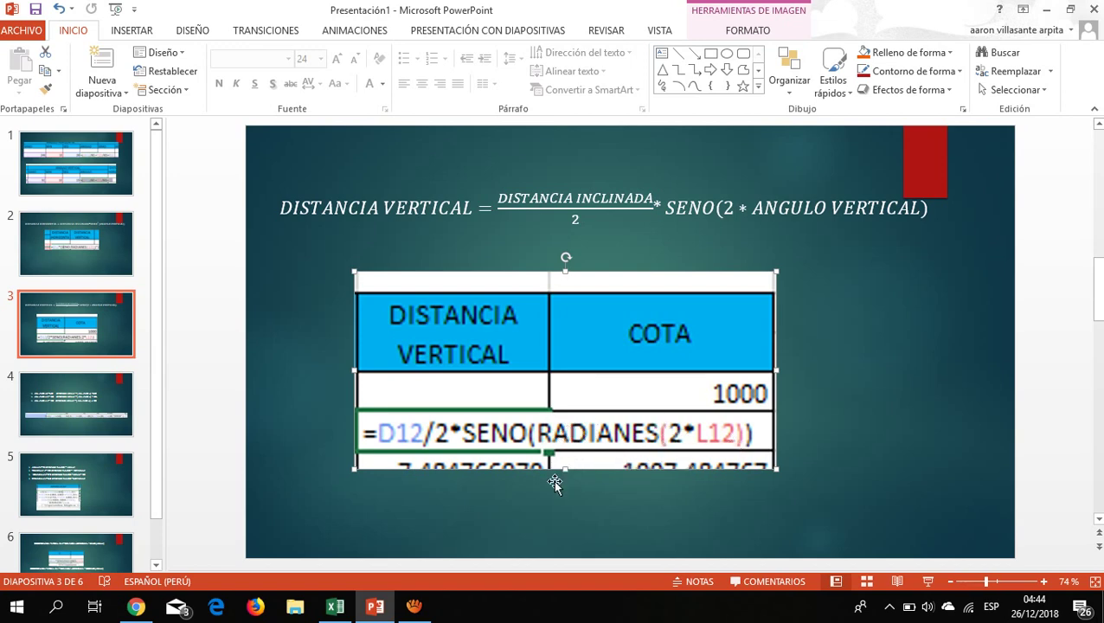
# Return to Excel, check the vertical distance formula =D12/2*SENO(RADIANES(2*L12)) in N12 and copy it down to N14.
pyautogui.click(336, 605)
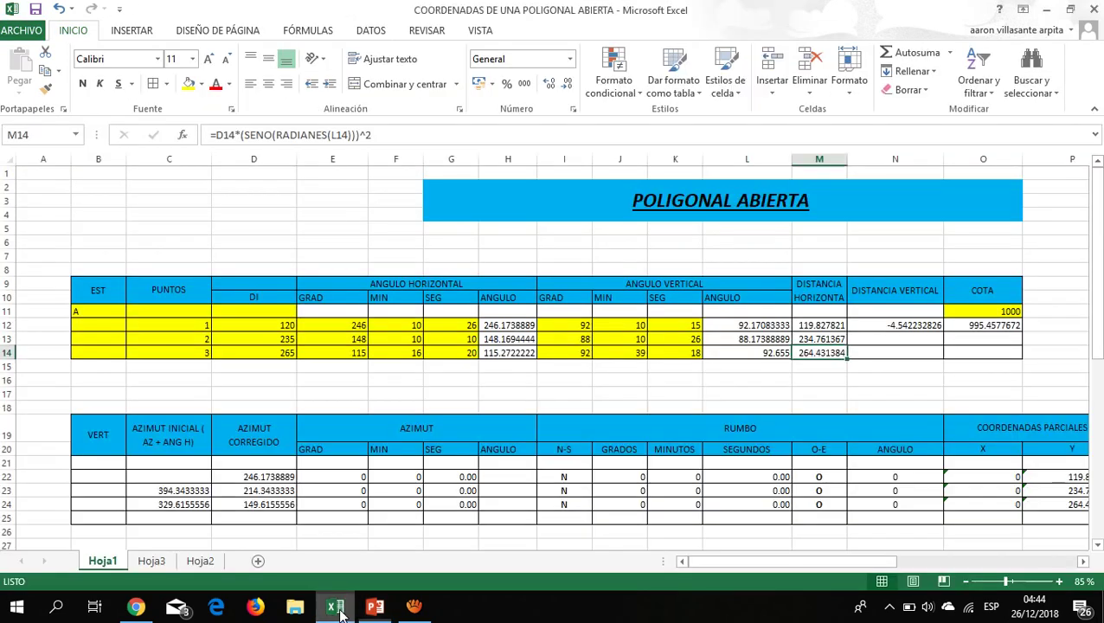
pyautogui.doubleClick(902, 330)
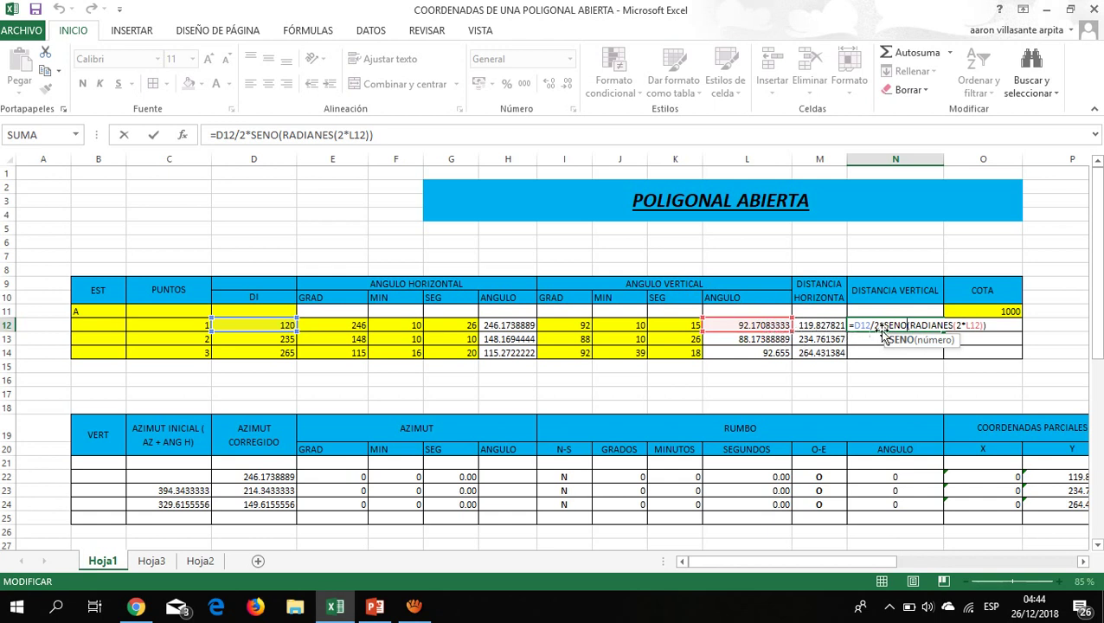
pyautogui.press('Return')
pyautogui.press('Up')
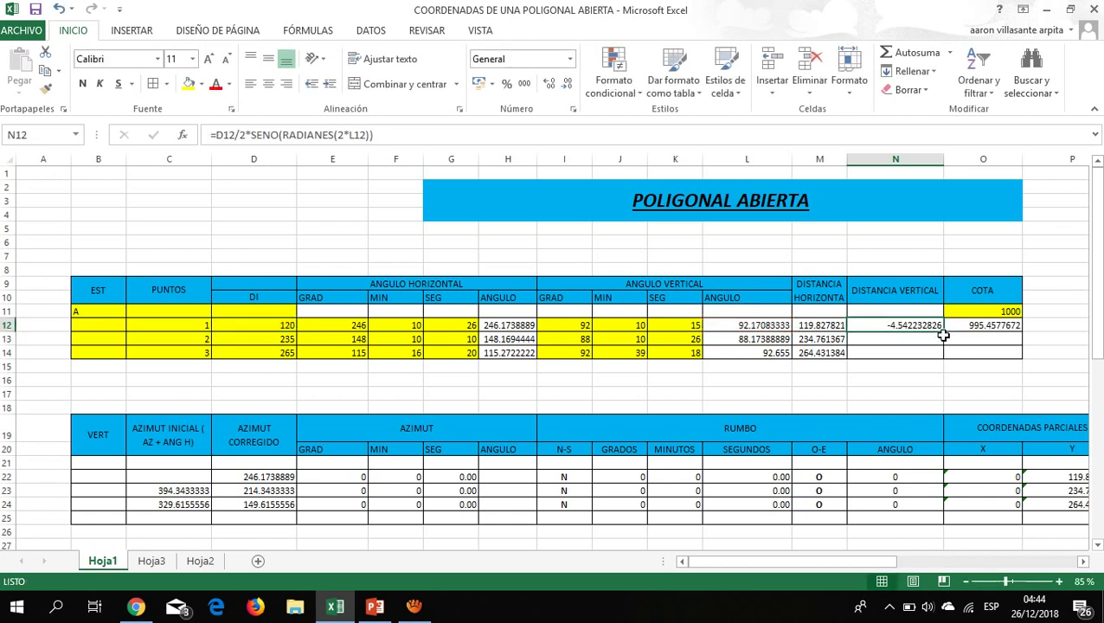
pyautogui.moveTo(942, 343); pyautogui.dragTo(942, 359)
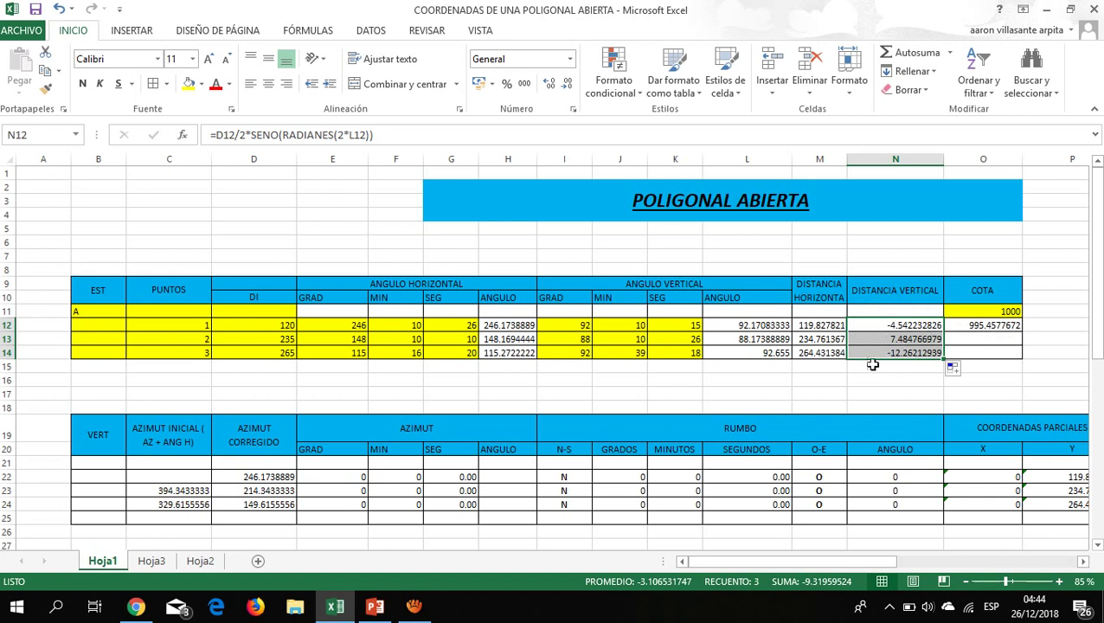
# Examine the starting elevation in O11 and how the COTA formula =O$11+N12 in O12 refers to it.
pyautogui.click(1018, 292)
pyautogui.click(988, 310)
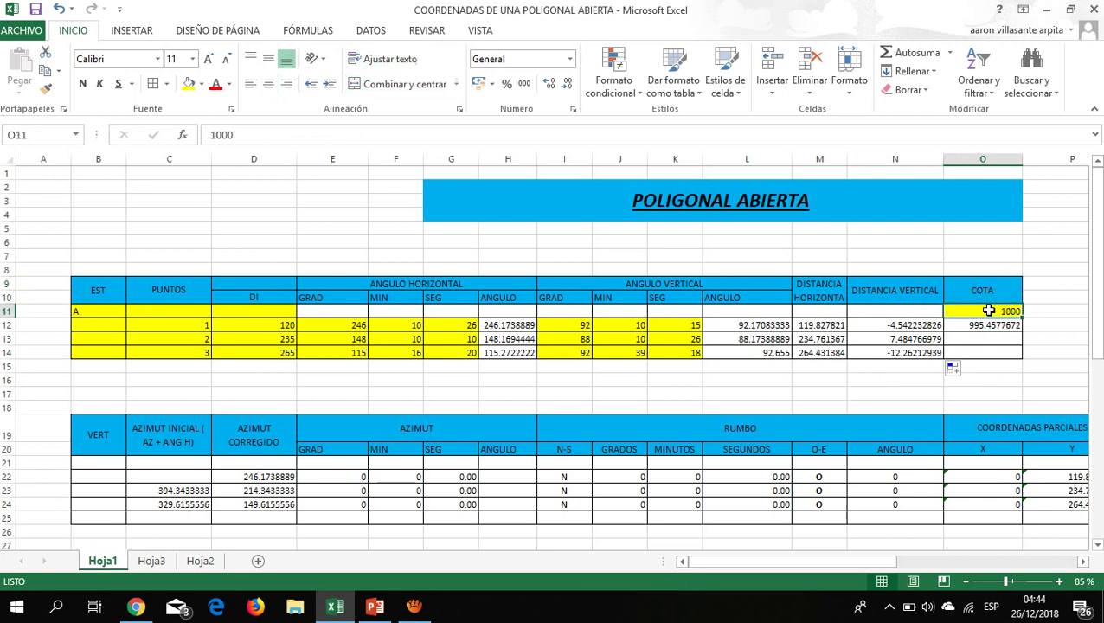
pyautogui.click(1010, 324)
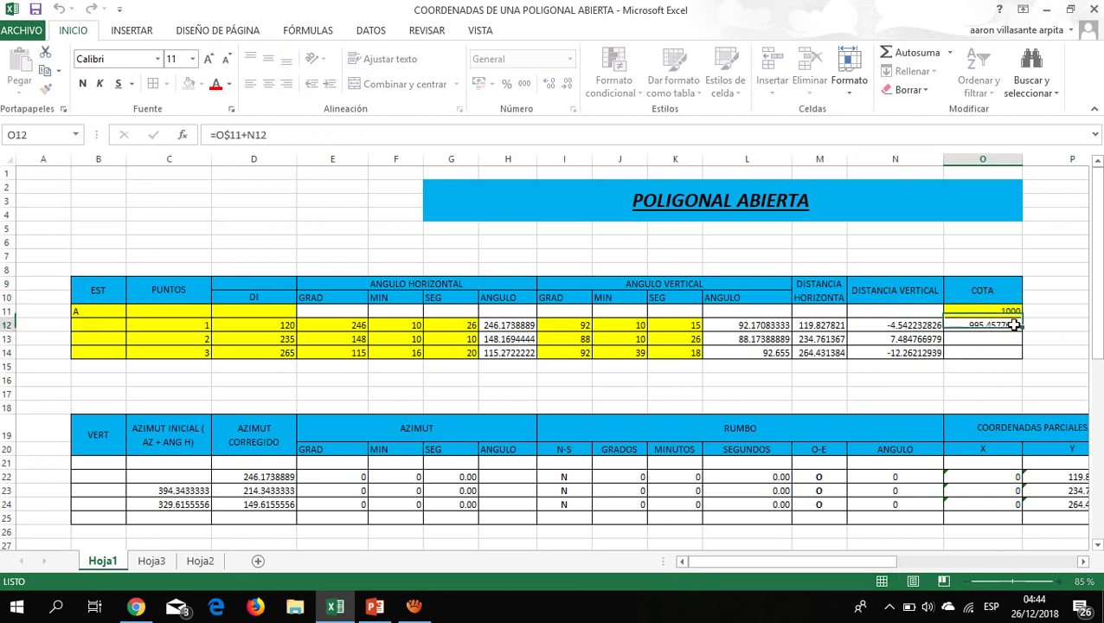
pyautogui.click(1011, 308)
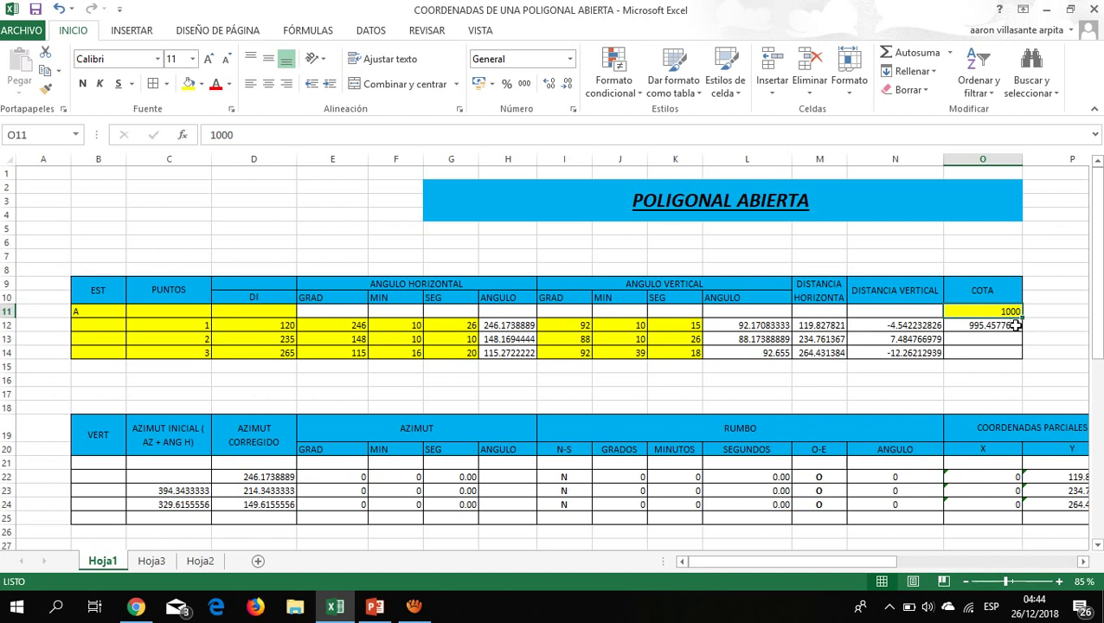
pyautogui.click(1014, 325)
pyautogui.doubleClick(1014, 325)
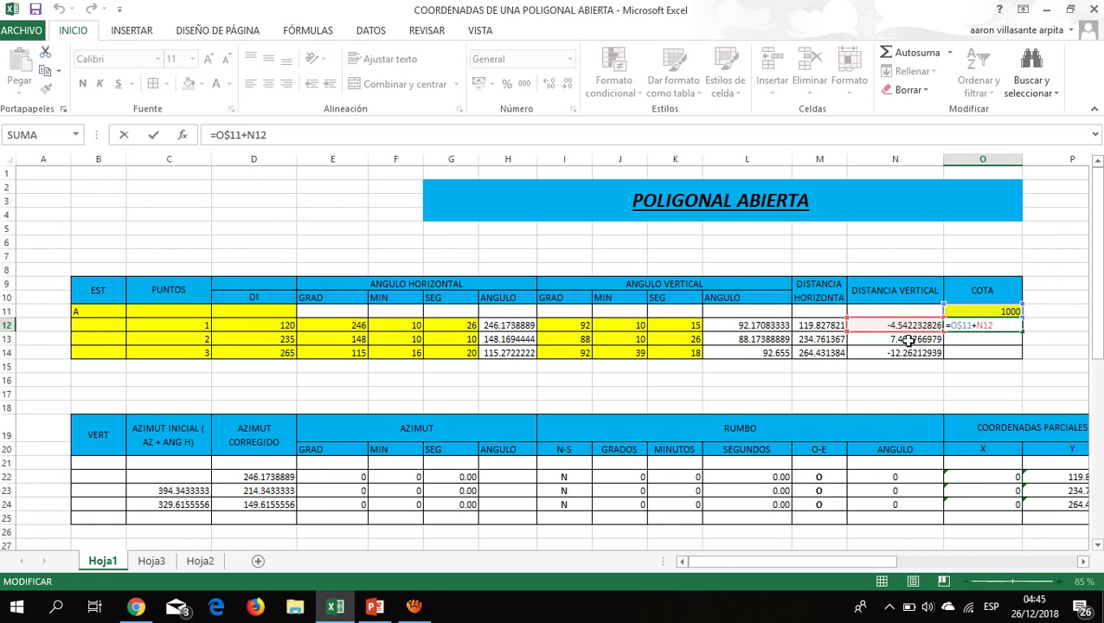
pyautogui.press('Return')
pyautogui.click(1012, 325)
pyautogui.doubleClick(1010, 324)
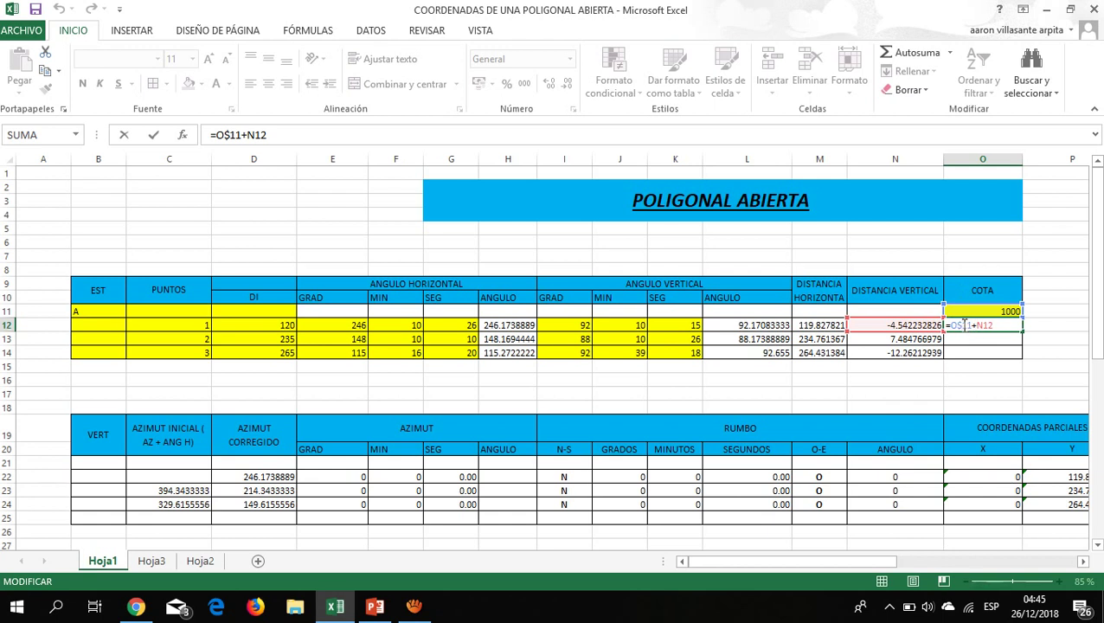
pyautogui.press('Return')
# Copy the COTA formula =O$11+N12 from O12 down to O14 and check the filled formulas in O13 and O14.
pyautogui.click(1016, 326)
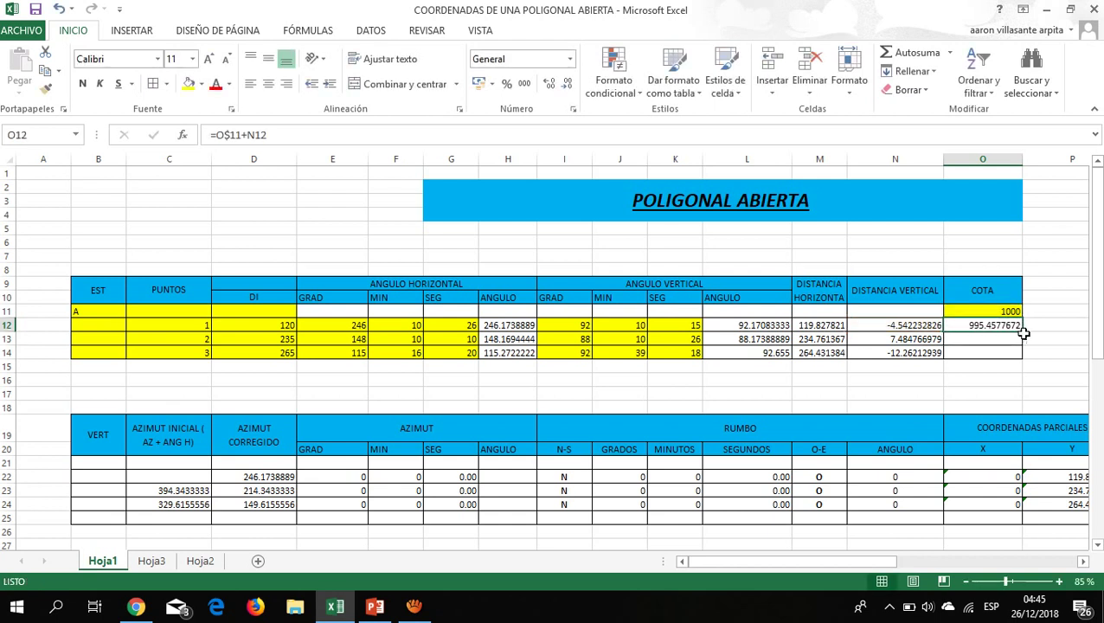
pyautogui.moveTo(1021, 331); pyautogui.dragTo(1024, 360)
pyautogui.doubleClick(1005, 337)
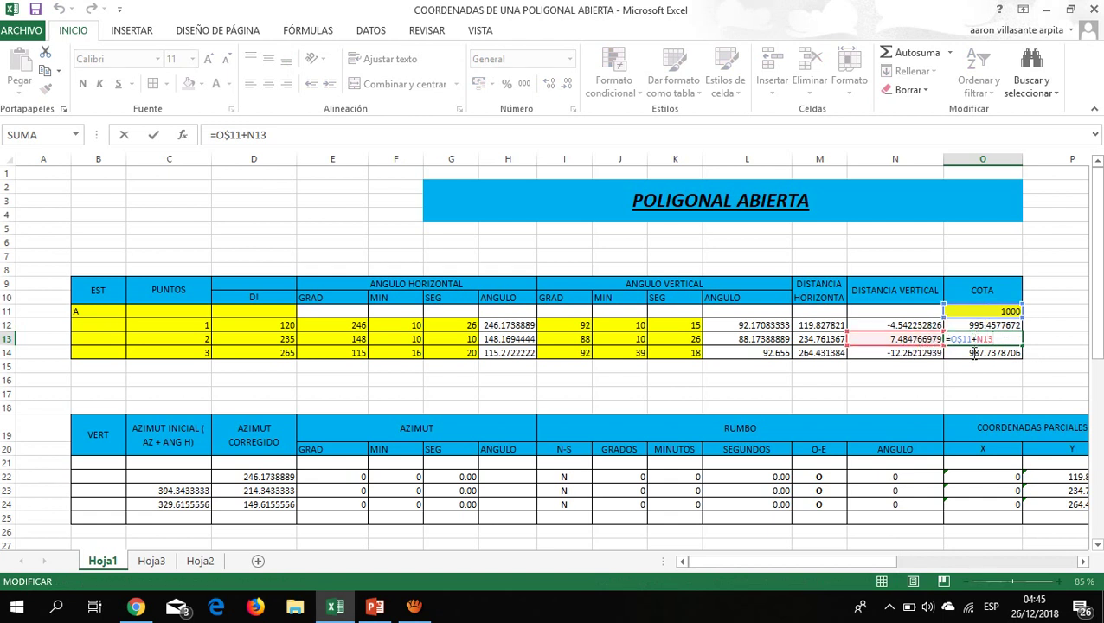
pyautogui.doubleClick(973, 353)
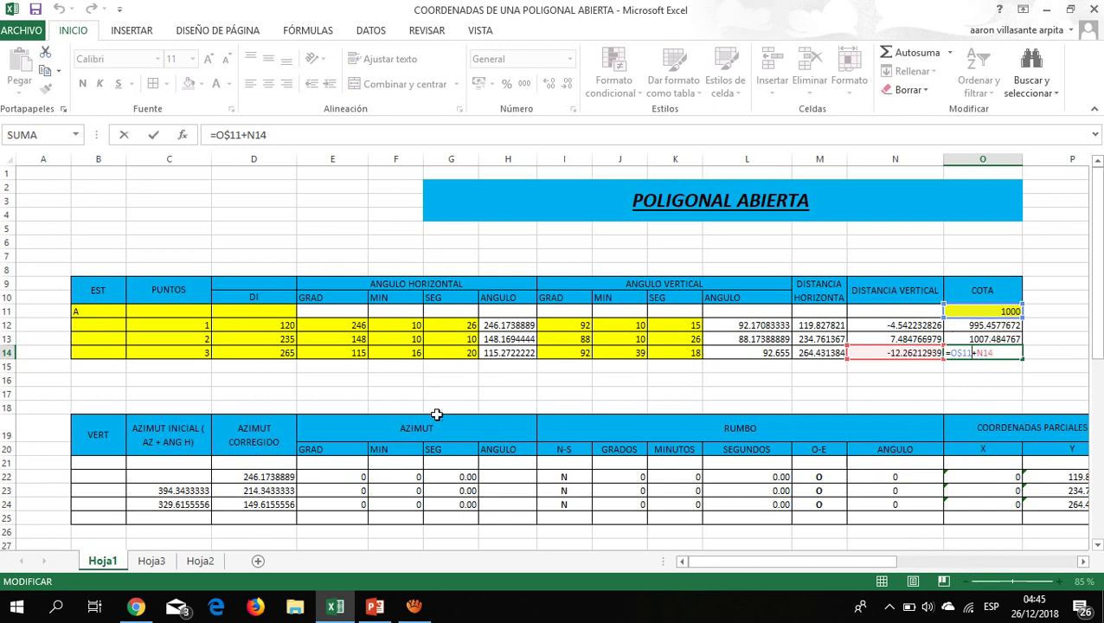
pyautogui.press('Return')
# Review the starting elevation in O11 and the calculated elevations in O12:O14.
pyautogui.click(1001, 311)
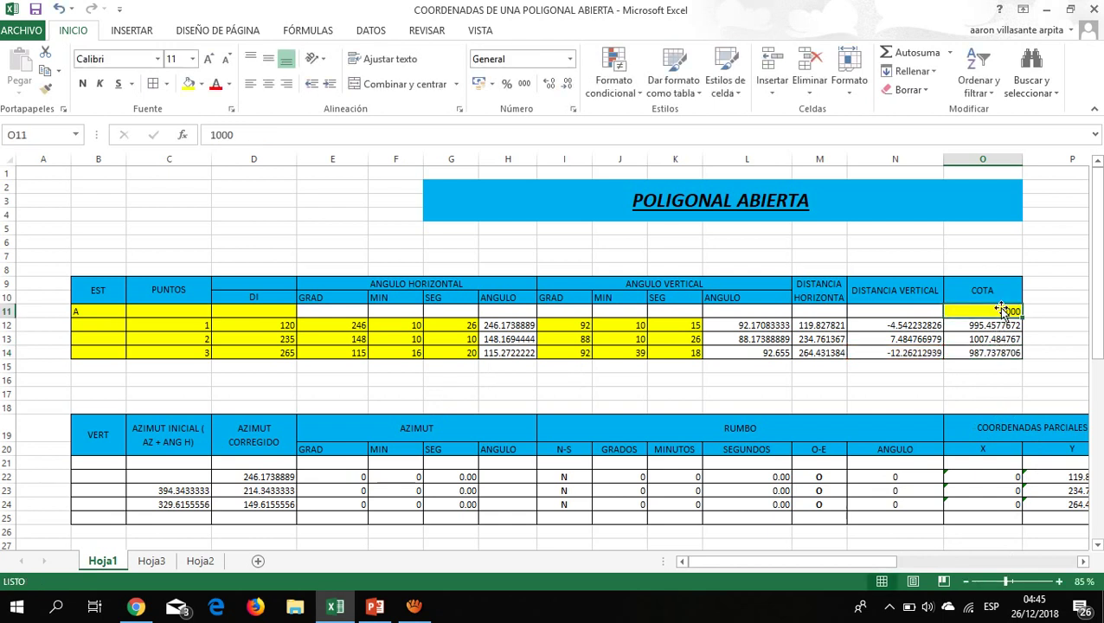
pyautogui.doubleClick(1002, 312)
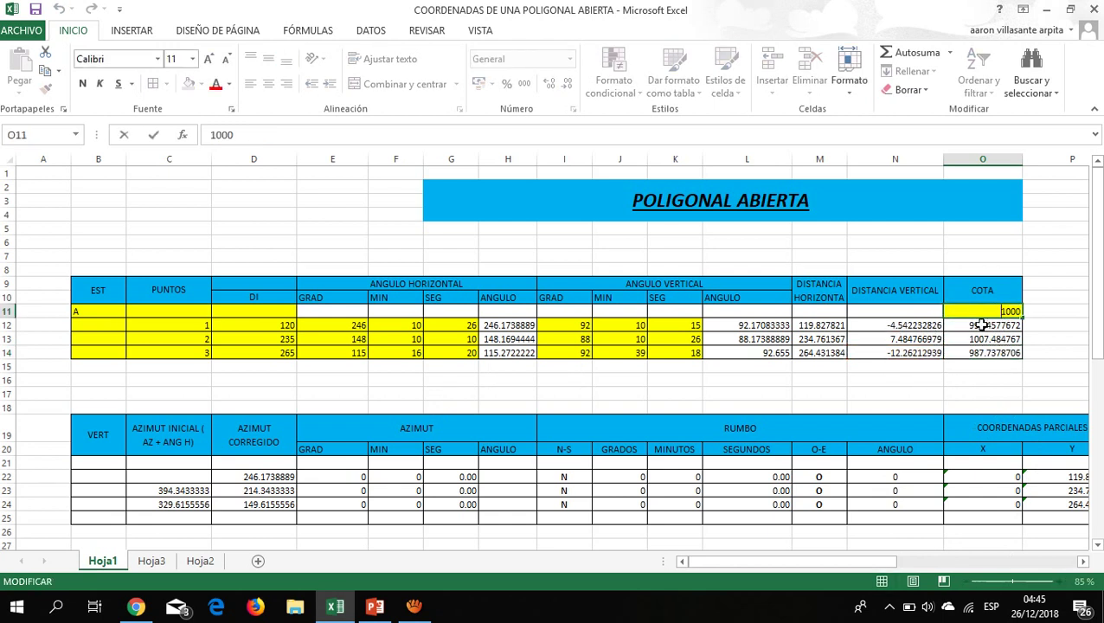
pyautogui.moveTo(982, 324); pyautogui.dragTo(1010, 347)
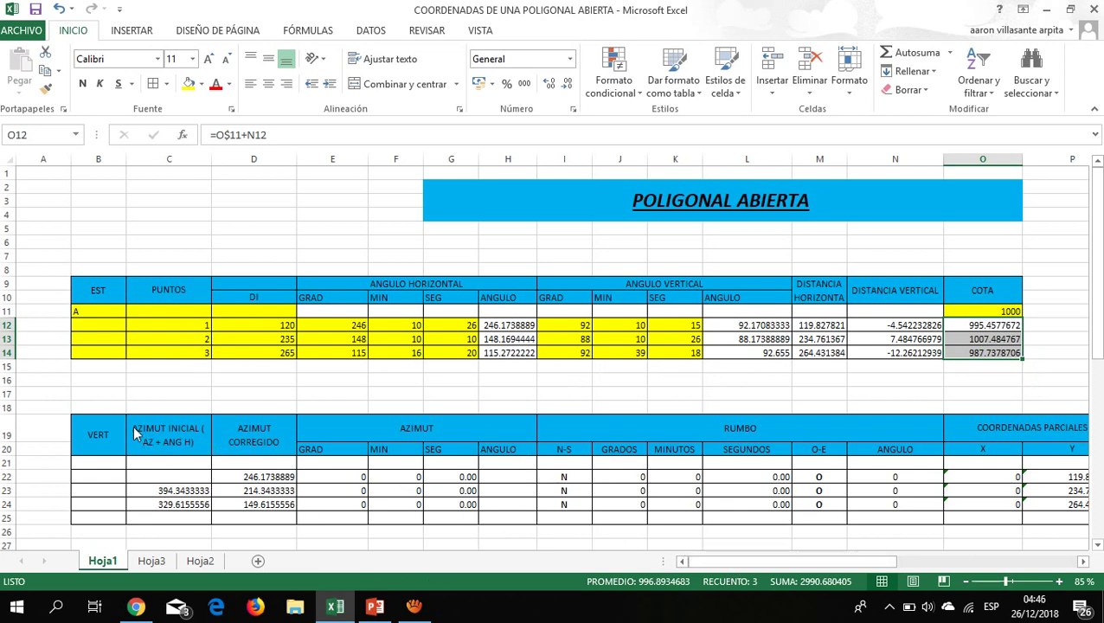
# Delete the GRAFICA DE COORDENADAS chart below the azimuth and bearing table.
pyautogui.scroll(-1, 117, 430)
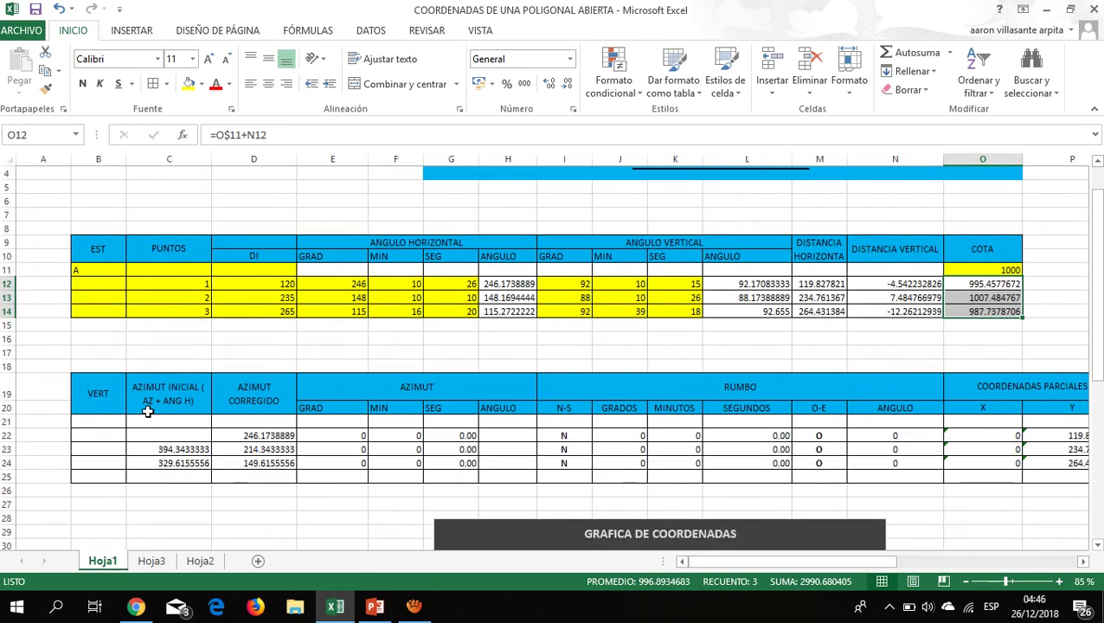
pyautogui.click(476, 527)
pyautogui.press('Delete')
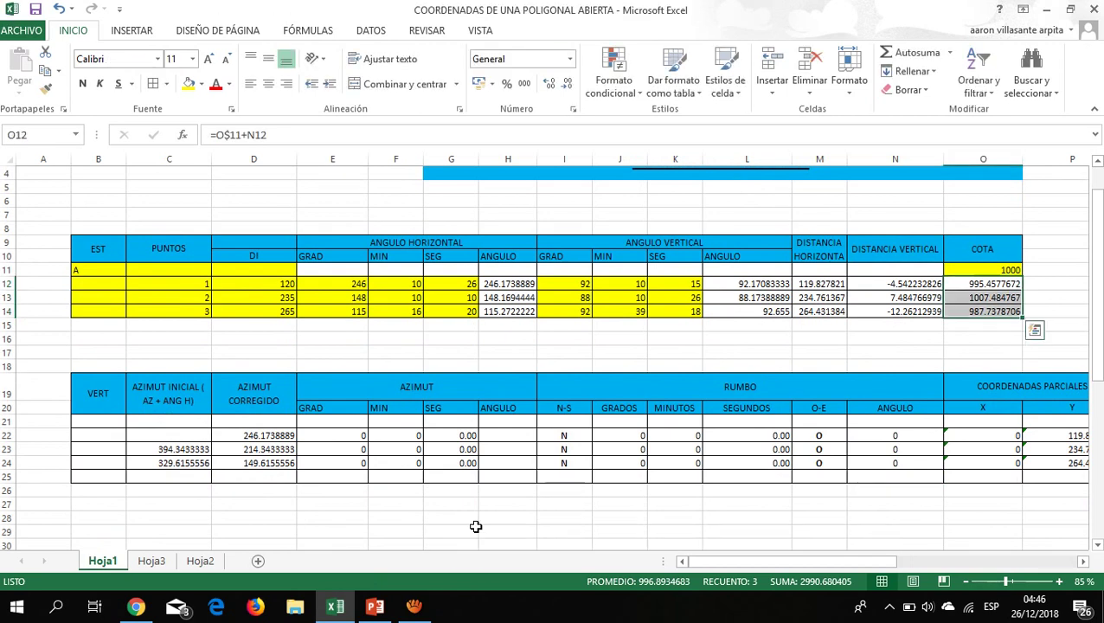
# Number the vertices 1, 2 and 3 in the VERT column, cells B22 to B24.
pyautogui.click(103, 438)
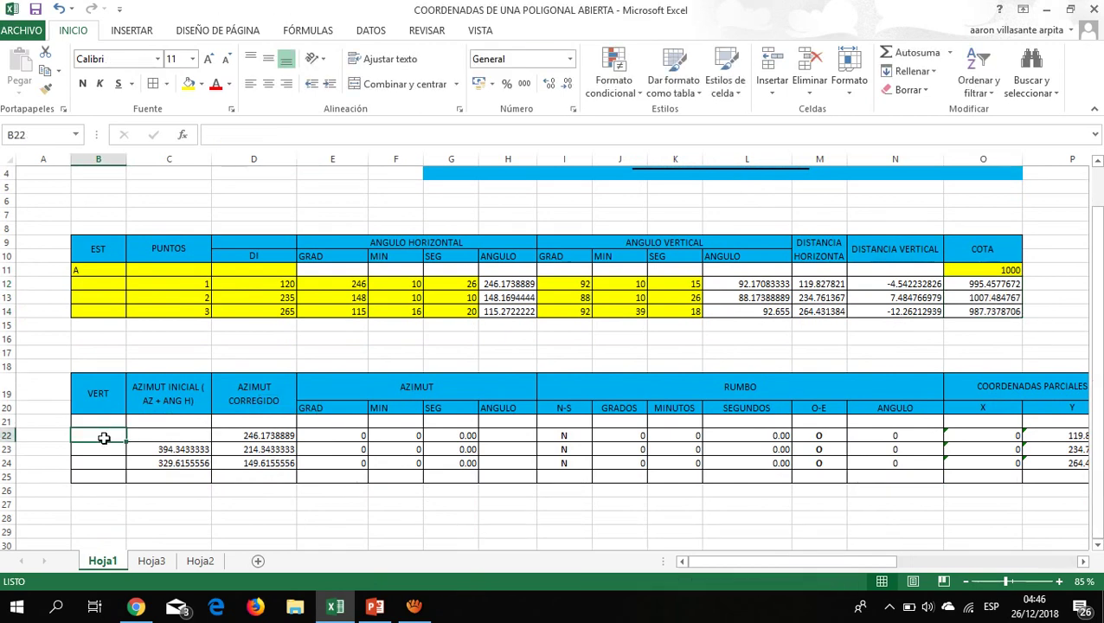
pyautogui.write('1')
pyautogui.press('Return')
pyautogui.write('2')
pyautogui.press('Return')
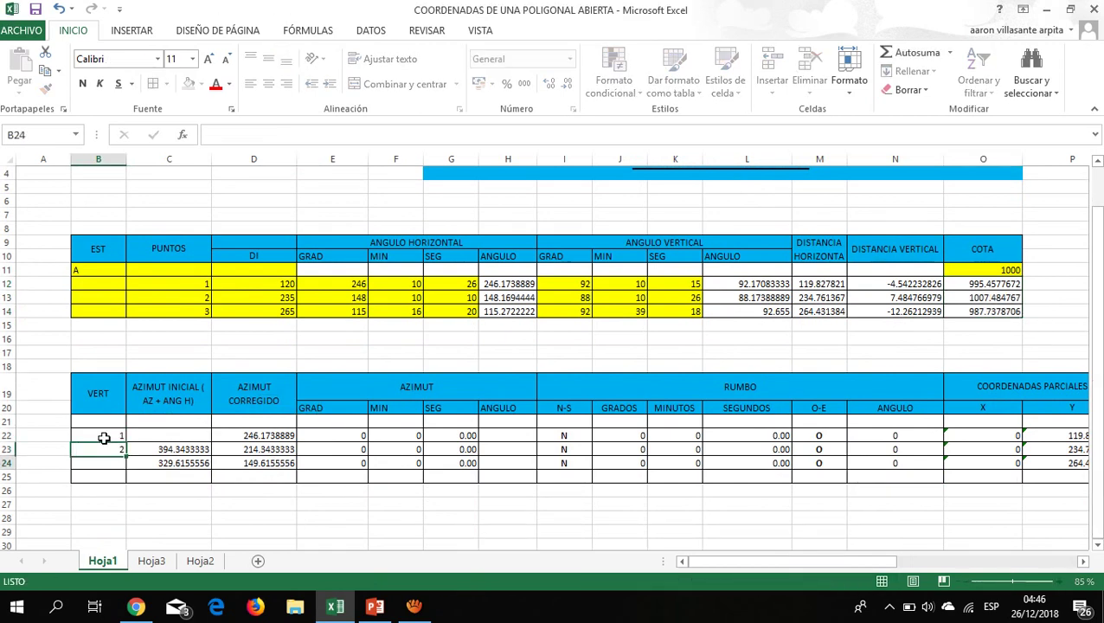
pyautogui.write('3')
pyautogui.click(164, 499)
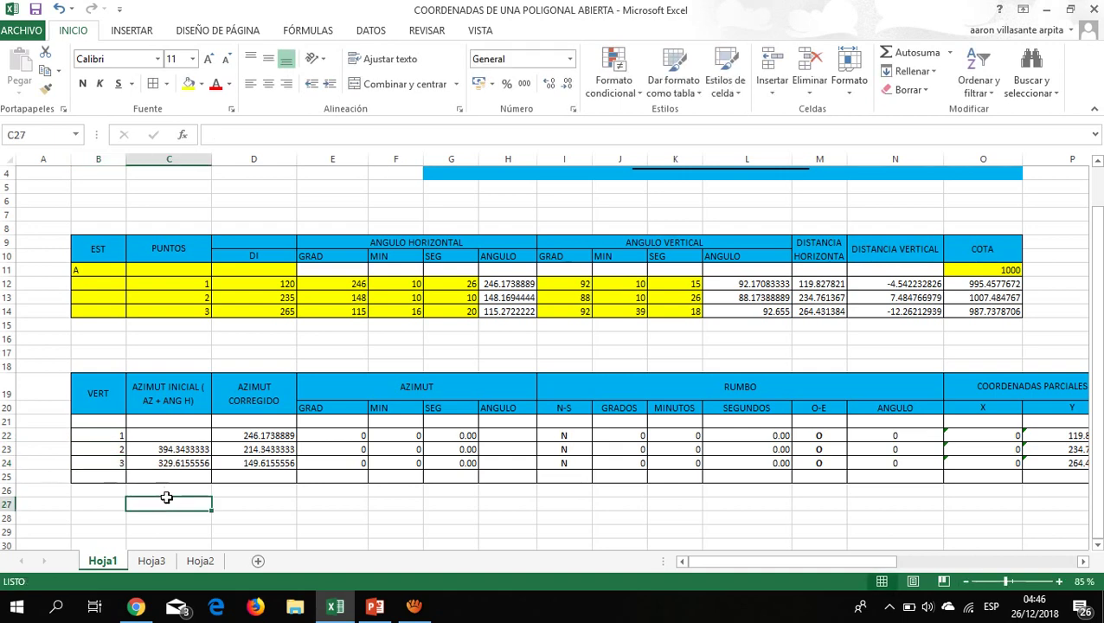
# Switch to PowerPoint to view the azimuth correction rules on slide 4, and return to the Excel workbook.
pyautogui.click(373, 605)
pyautogui.click(92, 397)
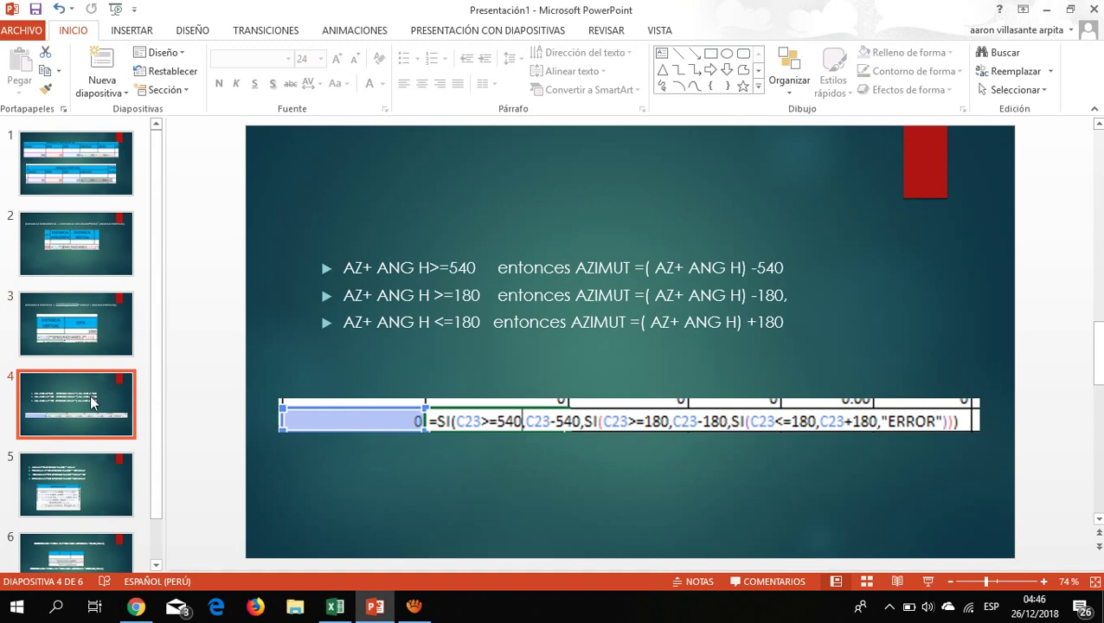
pyautogui.click(335, 608)
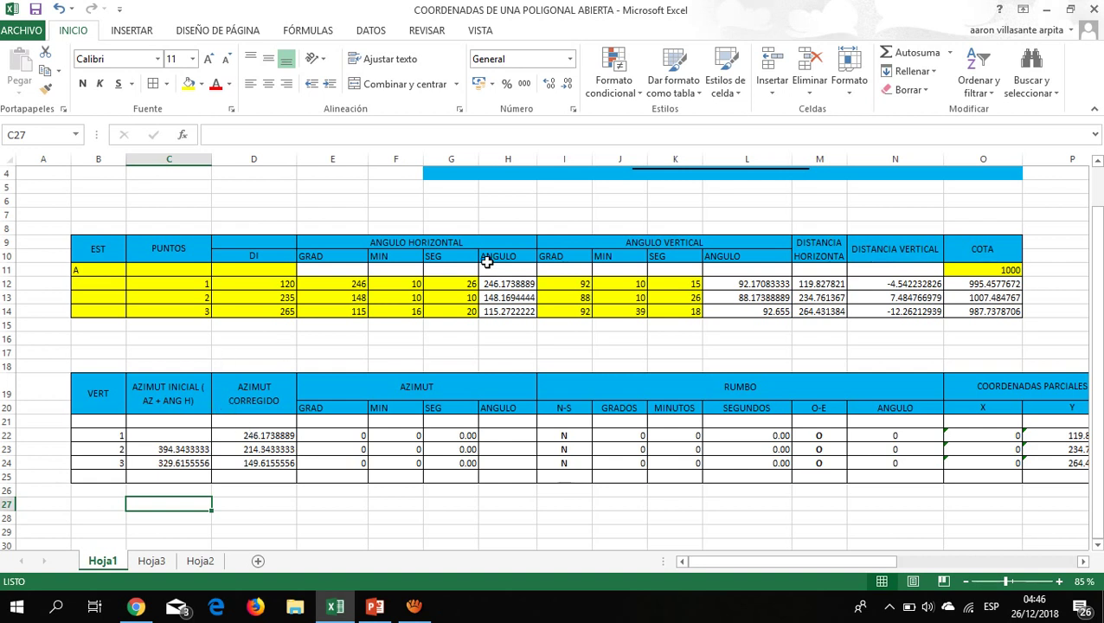
# Examine how the first corrected azimuth in D22 takes its value from the horizontal angle in H12 through the formula =H12.
pyautogui.click(192, 435)
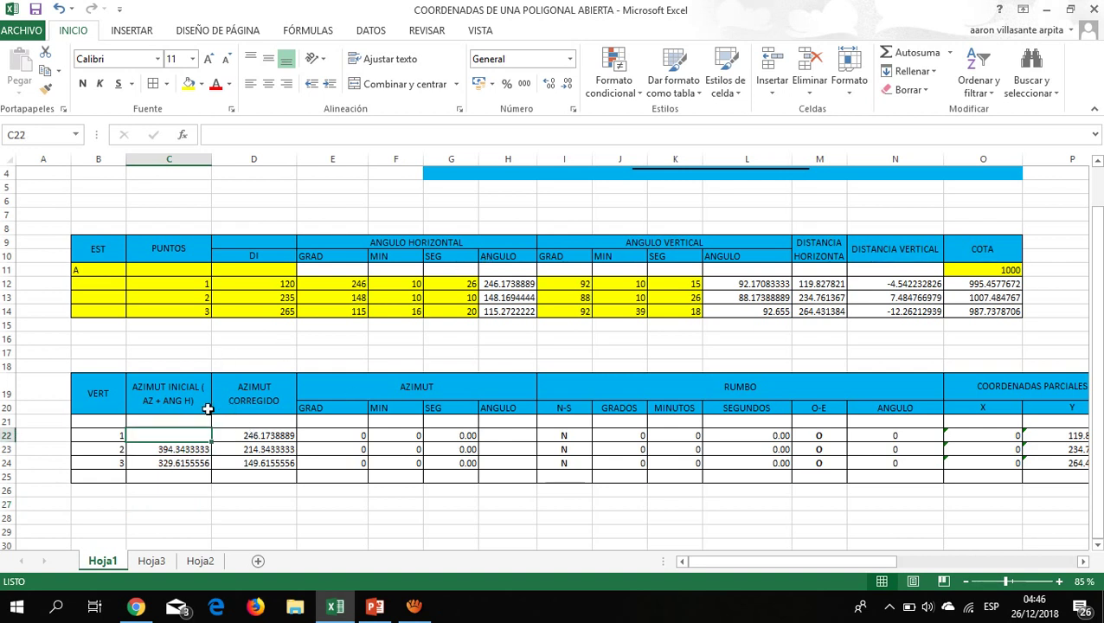
pyautogui.click(265, 435)
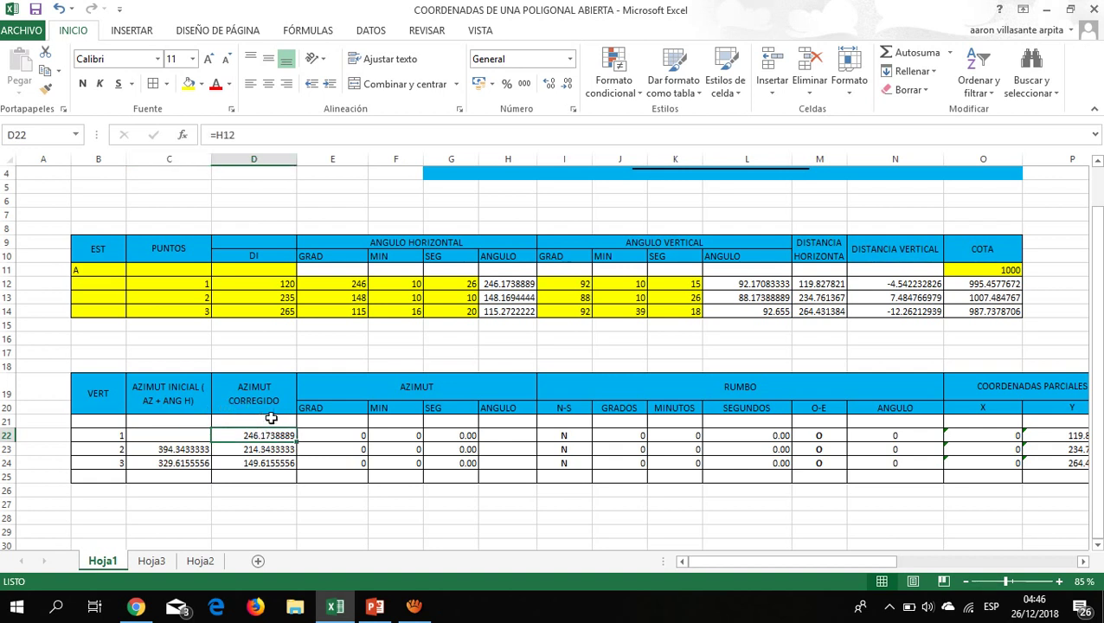
pyautogui.click(497, 284)
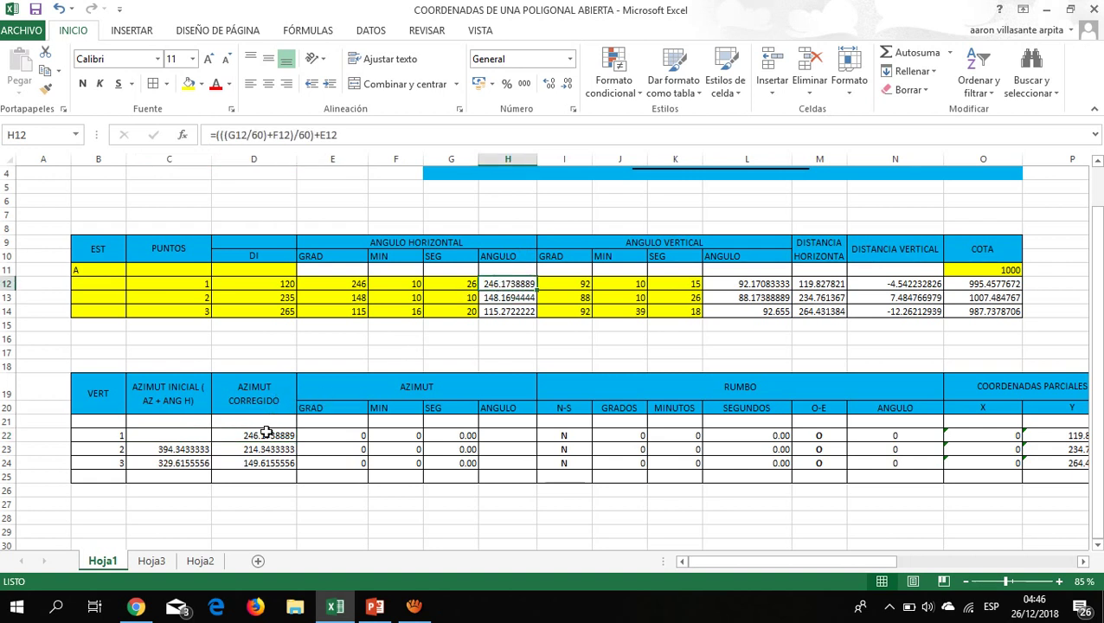
pyautogui.click(265, 434)
pyautogui.doubleClick(266, 434)
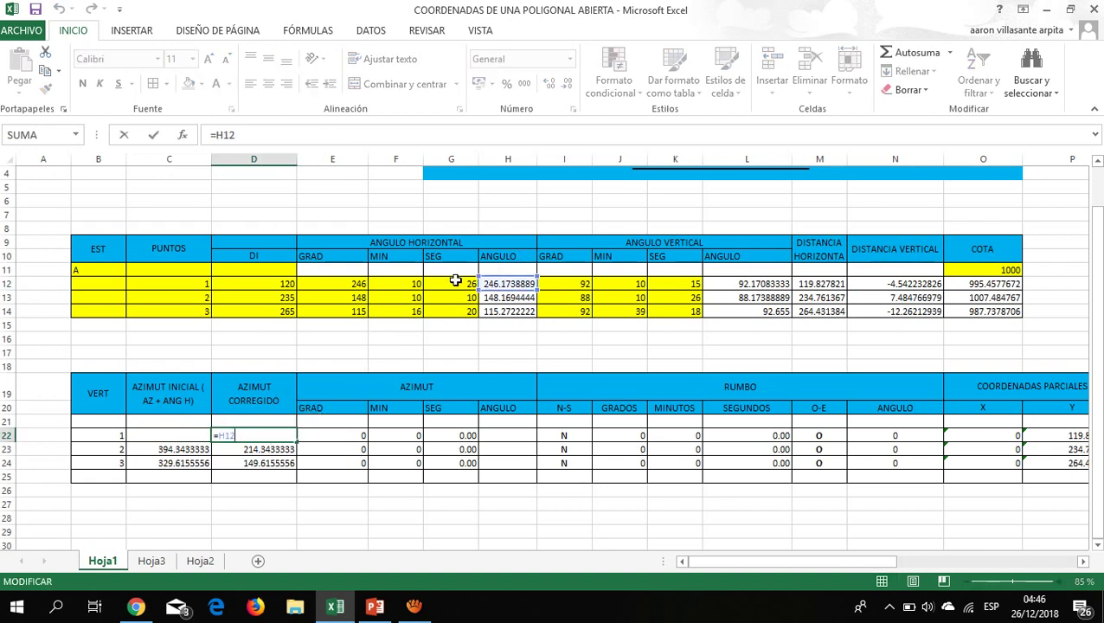
pyautogui.press('Return')
pyautogui.moveTo(516, 284); pyautogui.dragTo(516, 304)
pyautogui.click(510, 335)
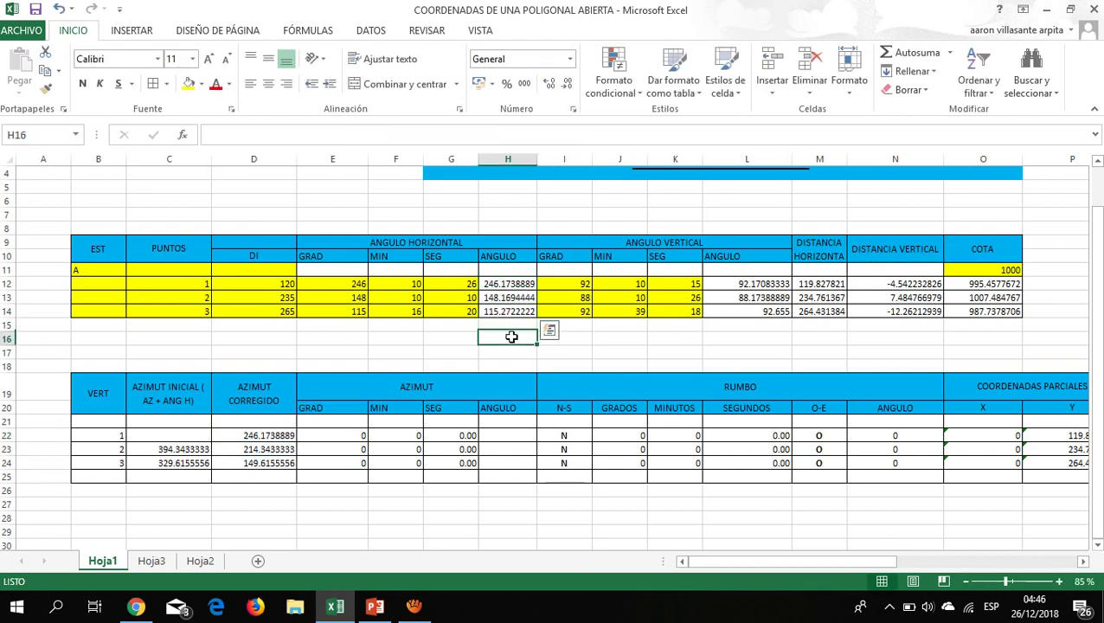
# Examine the initial azimuth formula =D22+H13 in C23 and the two cells it adds.
pyautogui.click(230, 432)
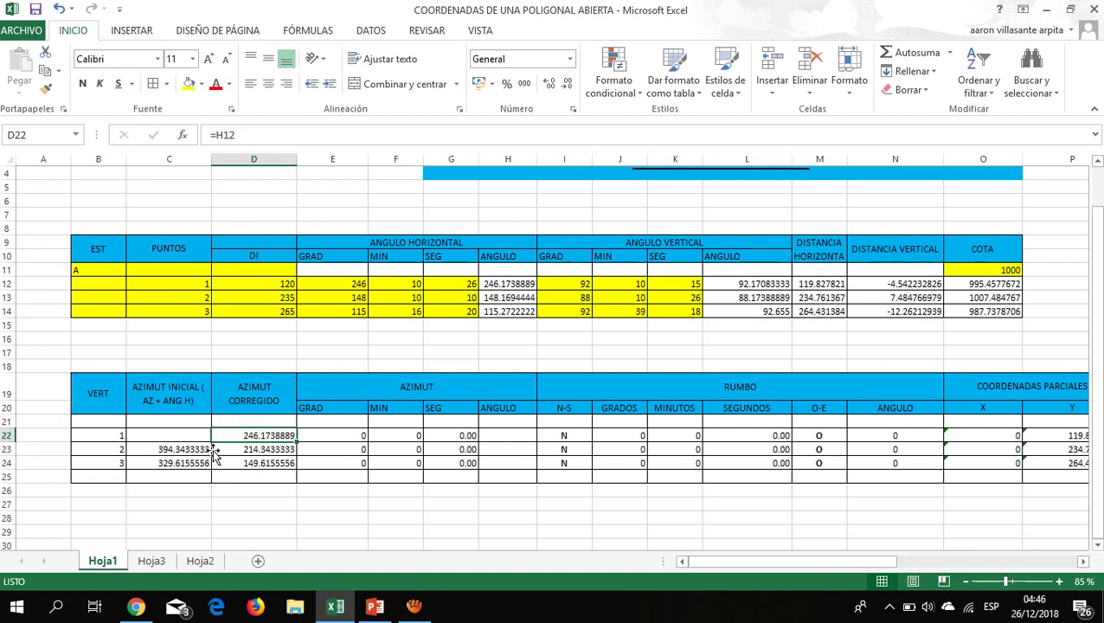
pyautogui.click(200, 449)
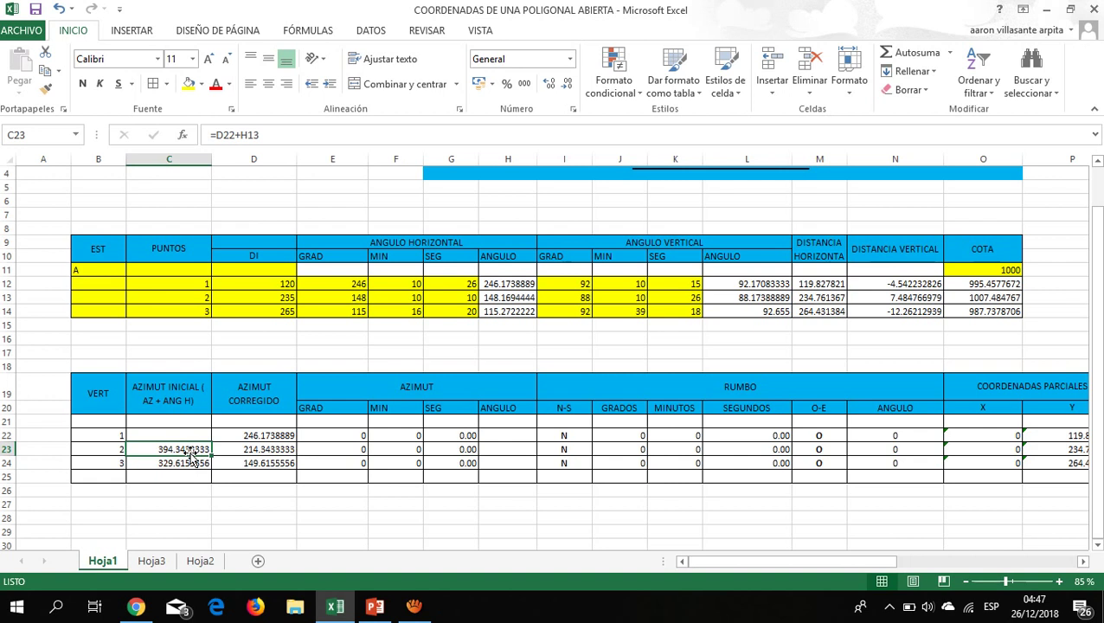
pyautogui.doubleClick(190, 450)
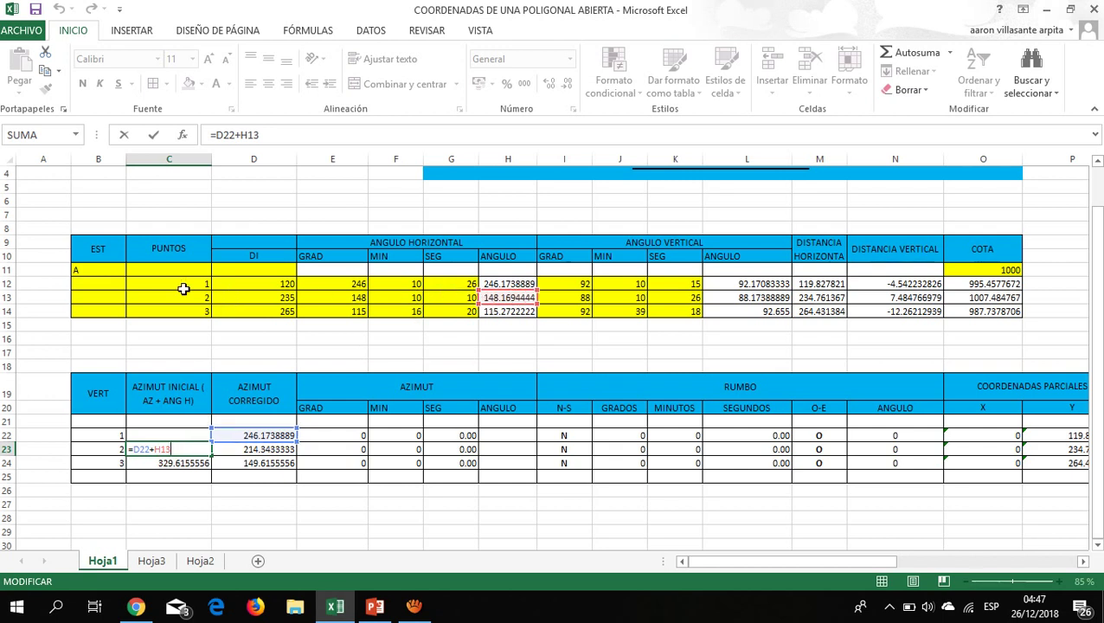
pyautogui.press('Return')
pyautogui.click(189, 449)
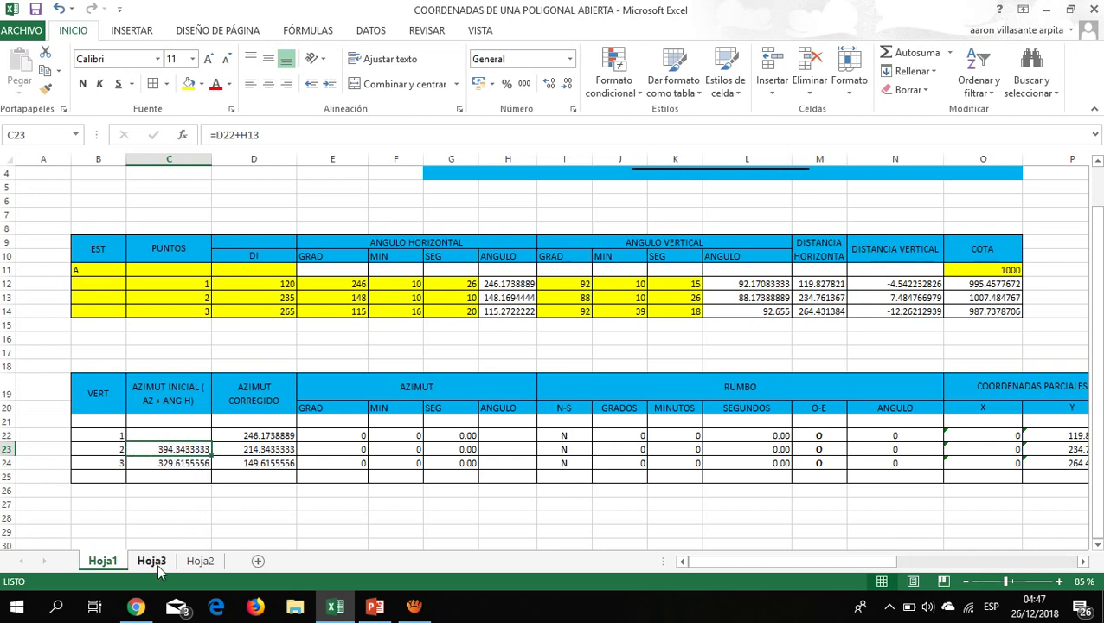
# Switch to PowerPoint and study slide 4's azimuth rules for AZ + ANG H against 540 and 180, plus the SI formula picture.
pyautogui.click(374, 606)
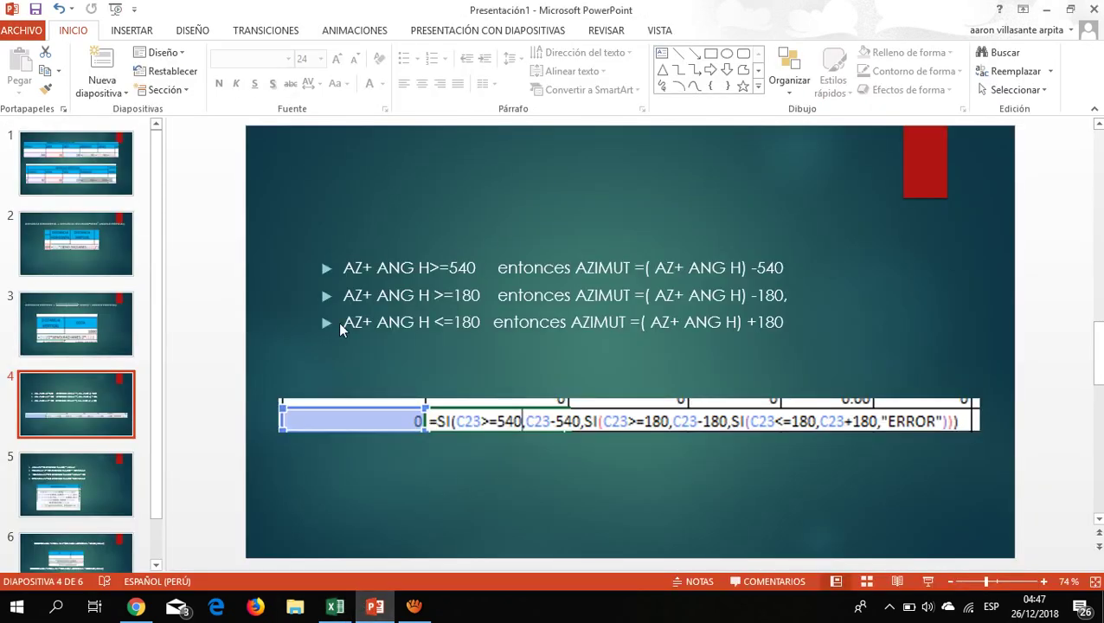
pyautogui.click(344, 267)
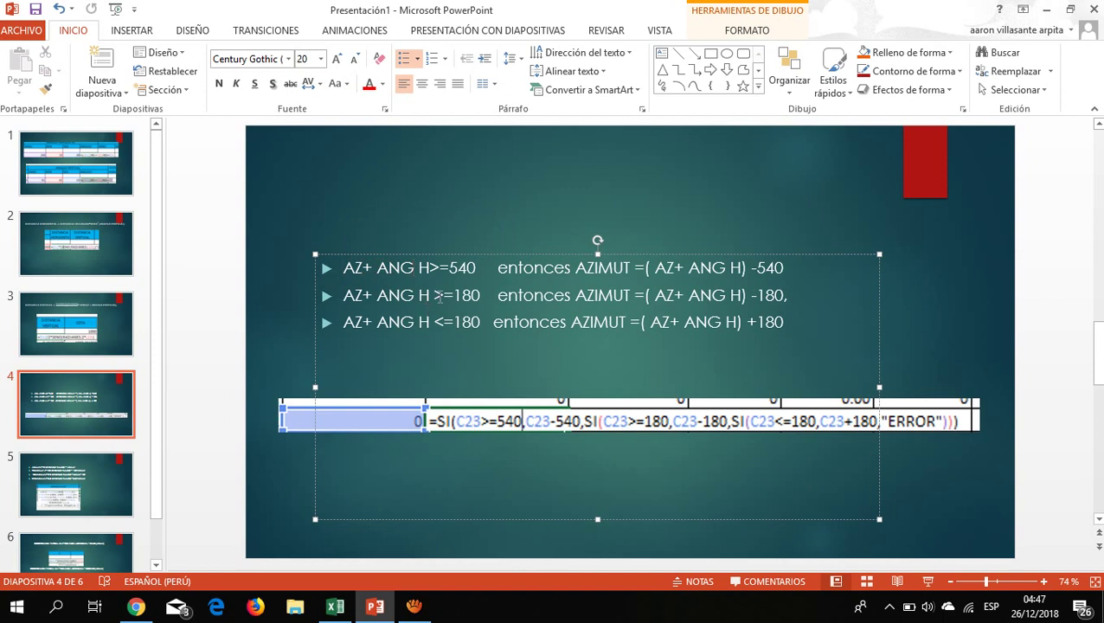
pyautogui.doubleClick(465, 267)
pyautogui.click(485, 269)
pyautogui.moveTo(747, 267); pyautogui.dragTo(783, 268)
pyautogui.click(749, 295)
pyautogui.doubleClick(437, 295)
pyautogui.click(486, 298)
pyautogui.moveTo(520, 294); pyautogui.dragTo(647, 299)
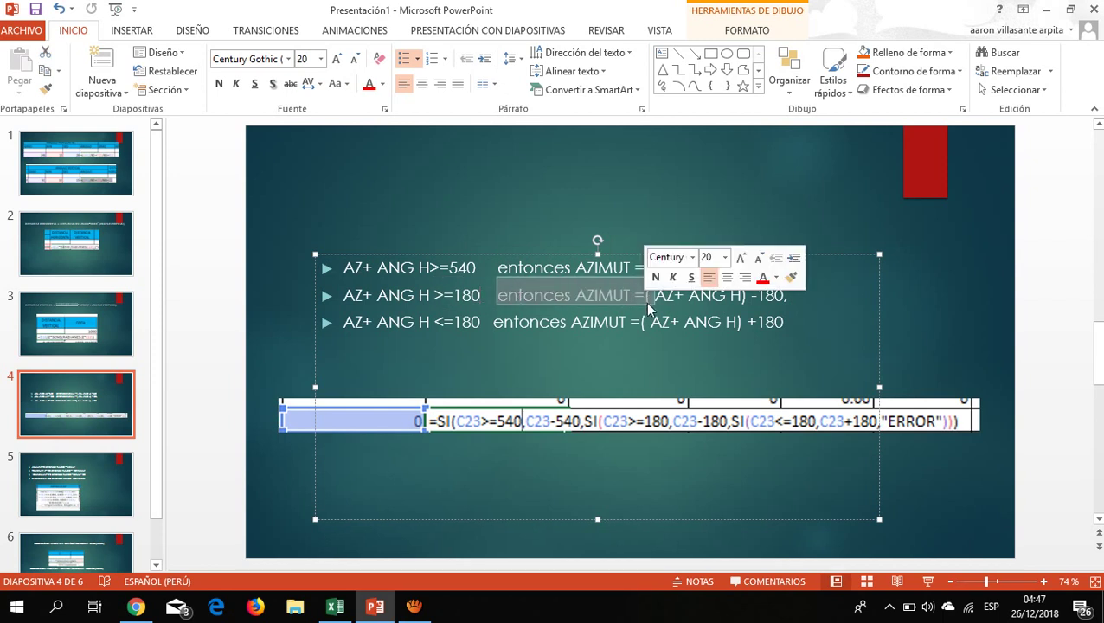
pyautogui.click(649, 300)
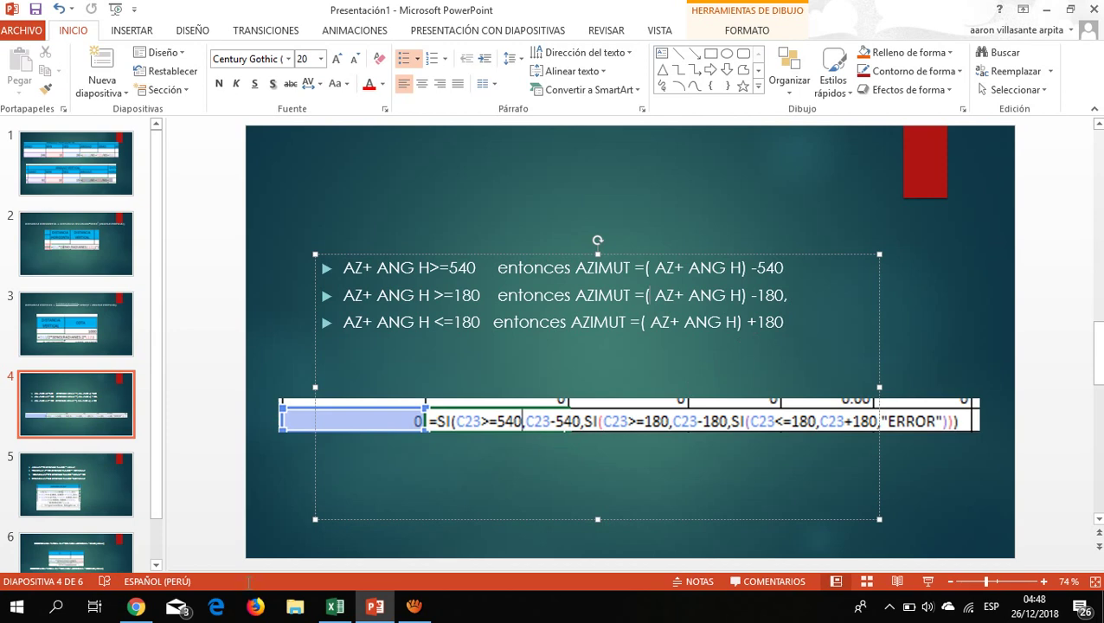
pyautogui.click(541, 416)
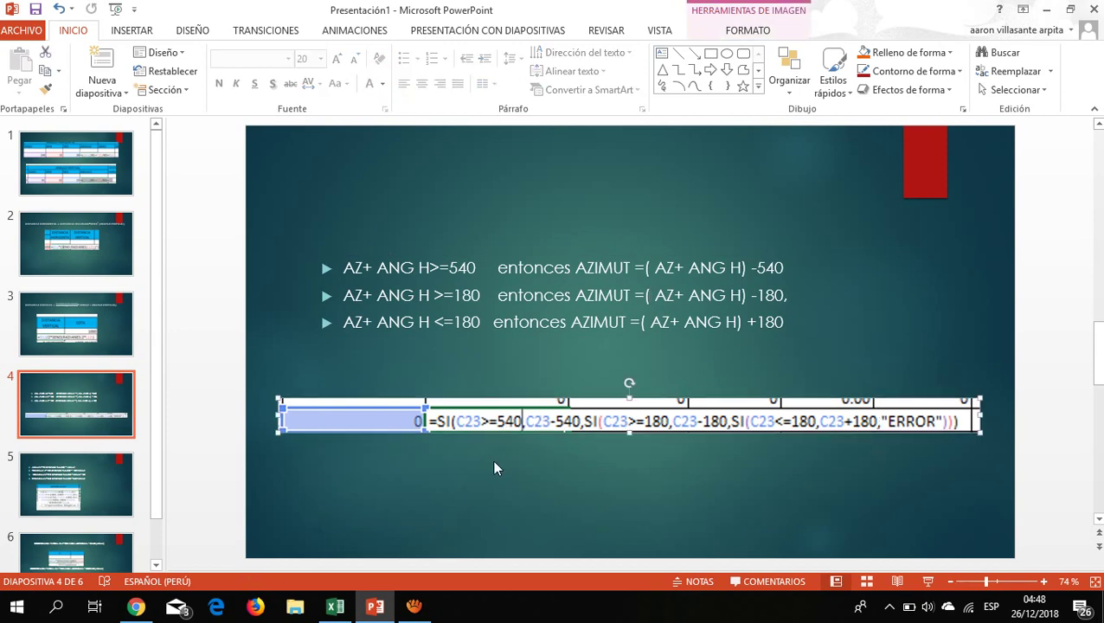
# Compare the azimuth table on Hoja1 with the SI formula on the PowerPoint slide, ending back in Excel.
pyautogui.click(345, 608)
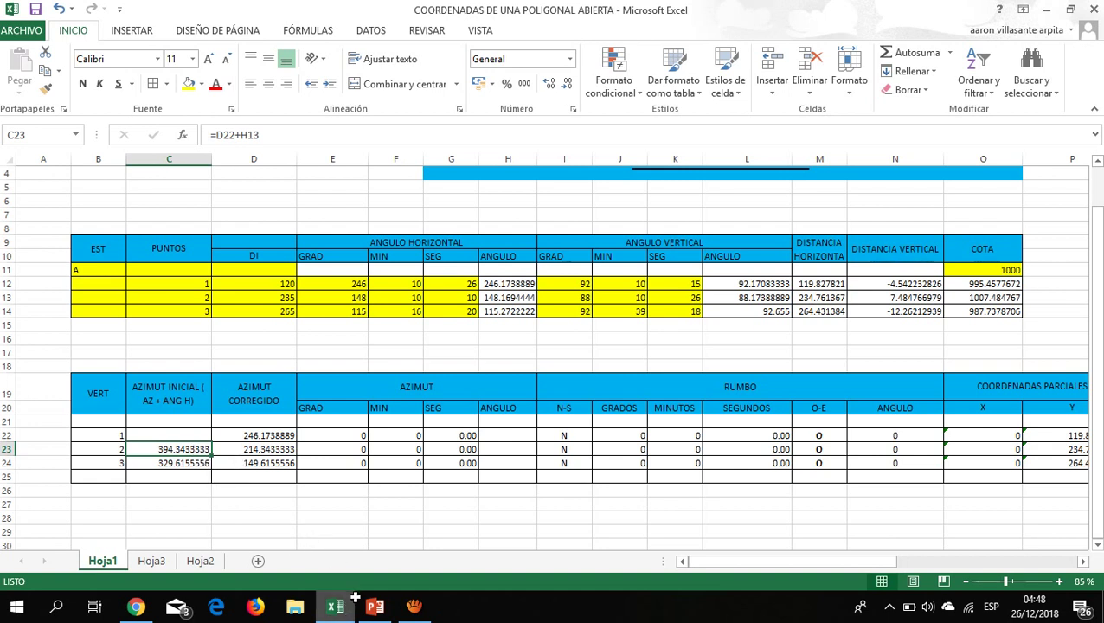
pyautogui.click(152, 561)
pyautogui.click(102, 562)
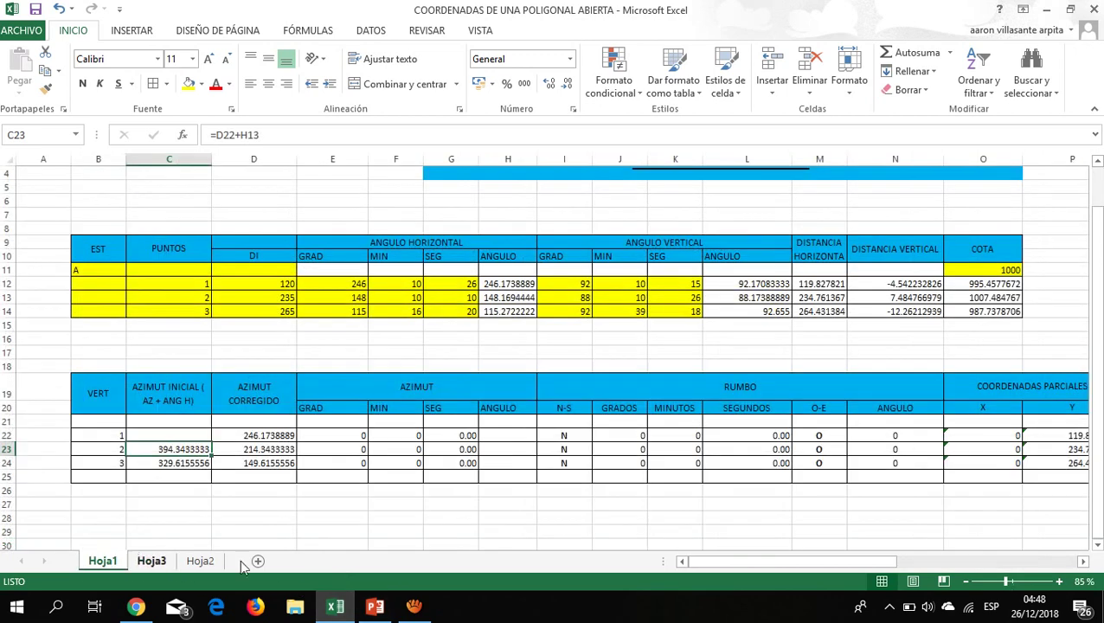
pyautogui.click(375, 606)
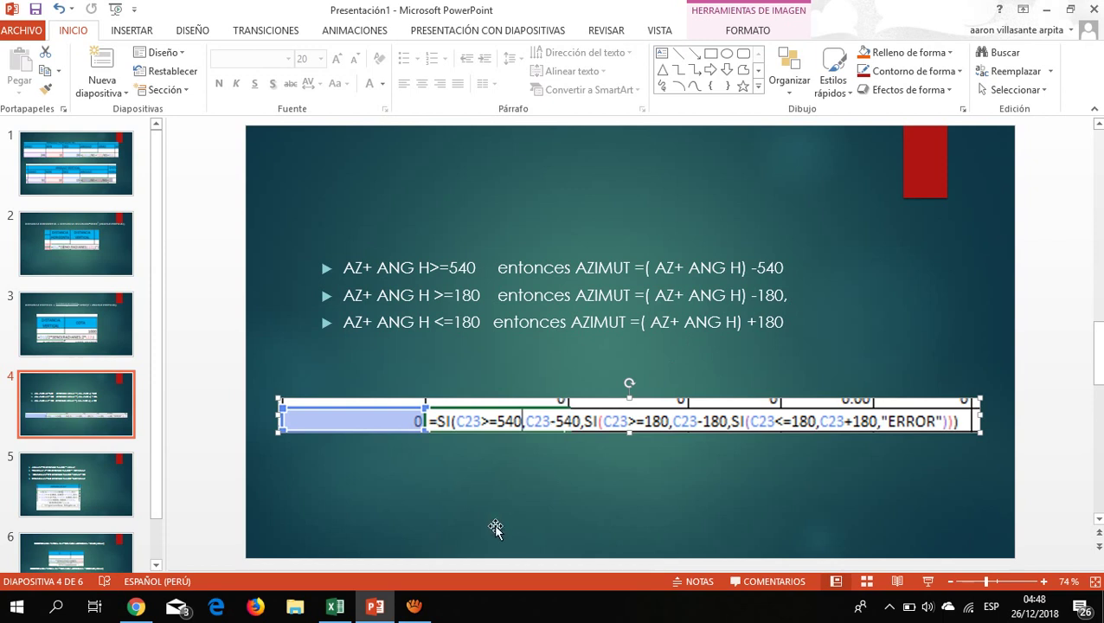
pyautogui.click(339, 607)
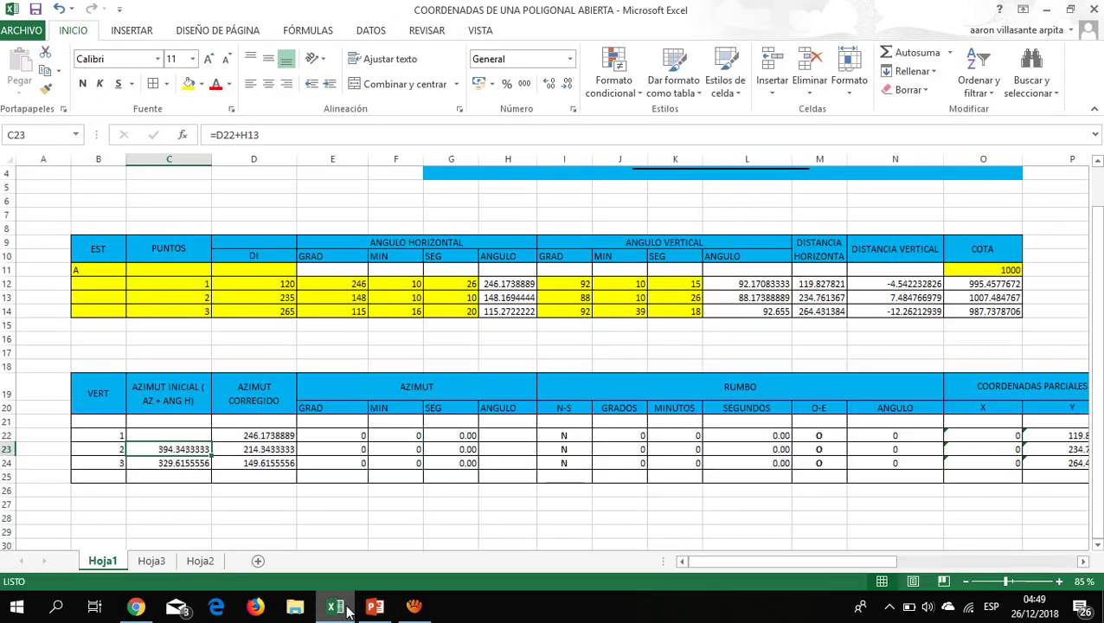
# Examine the corrected azimuth formulas in D22 and D23, including the nested SI conditions that test C23.
pyautogui.click(244, 447)
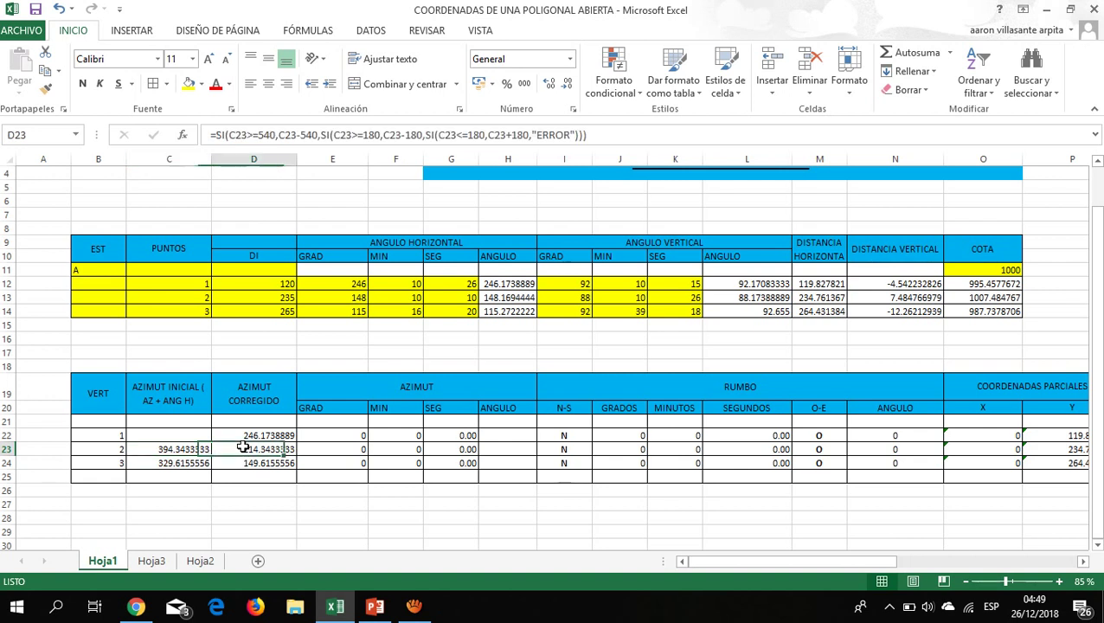
pyautogui.doubleClick(256, 436)
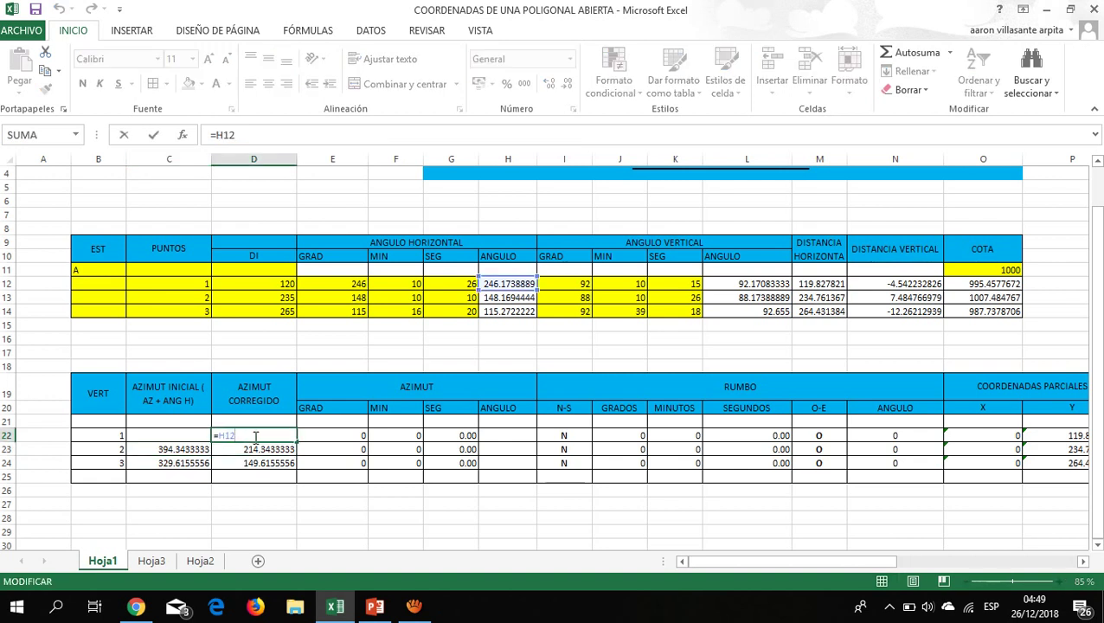
pyautogui.press('Escape')
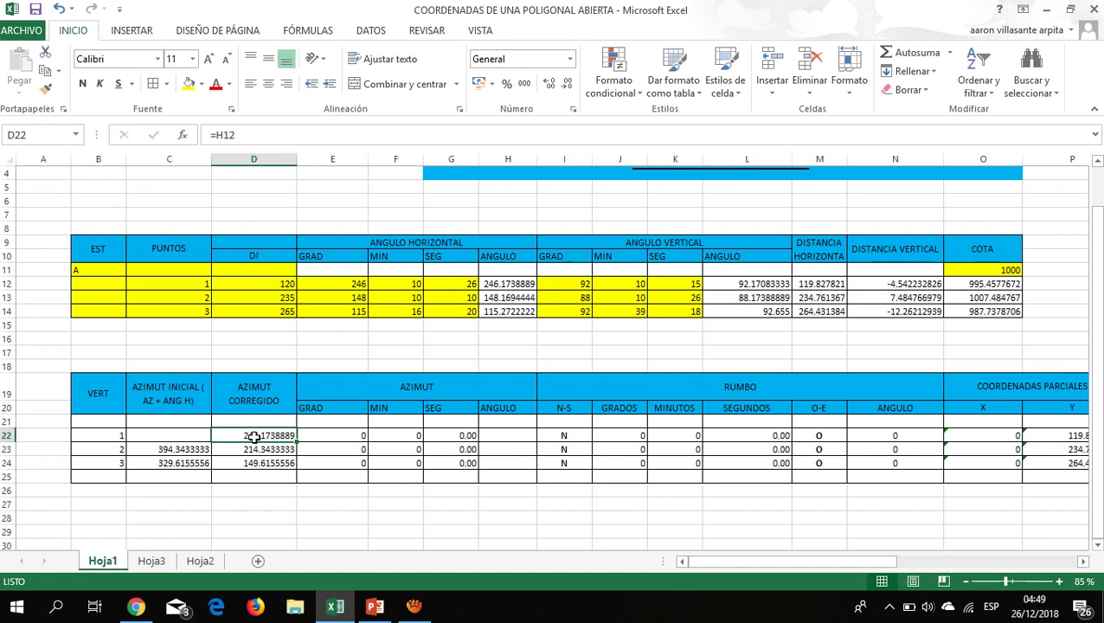
pyautogui.doubleClick(259, 449)
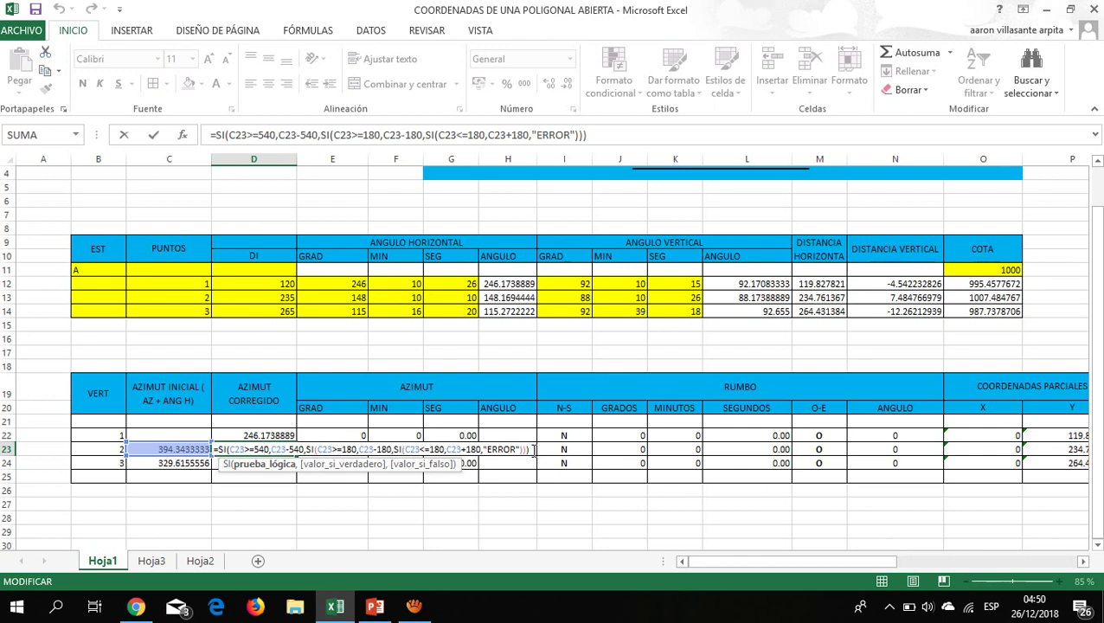
pyautogui.press('Return')
# Copy the nested SI formula for the corrected azimuth from D23 down to D24.
pyautogui.click(291, 437)
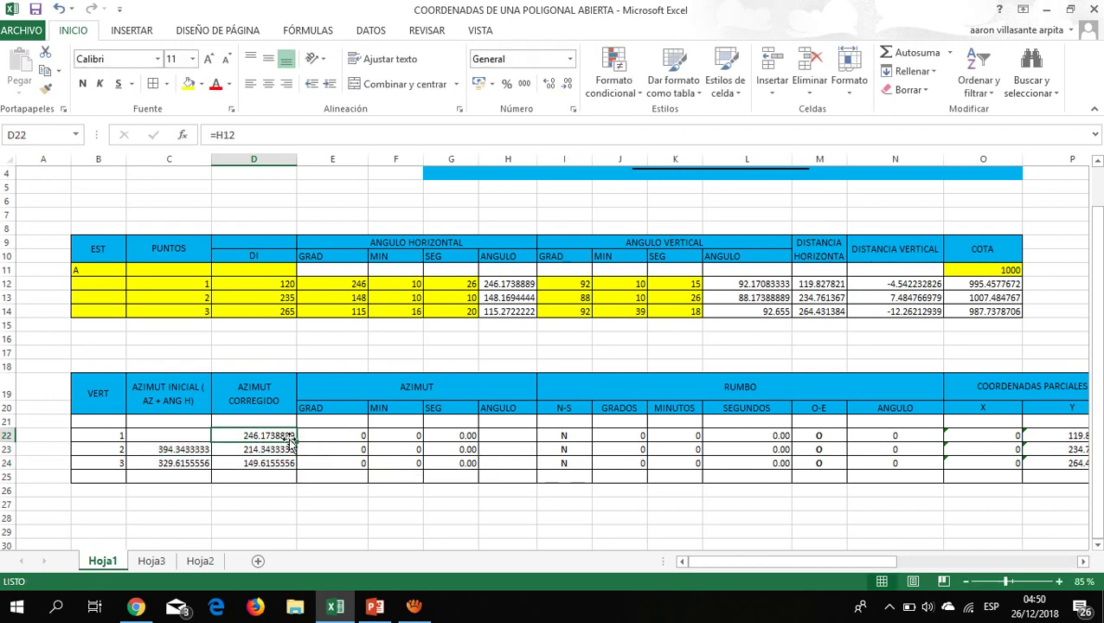
pyautogui.click(293, 450)
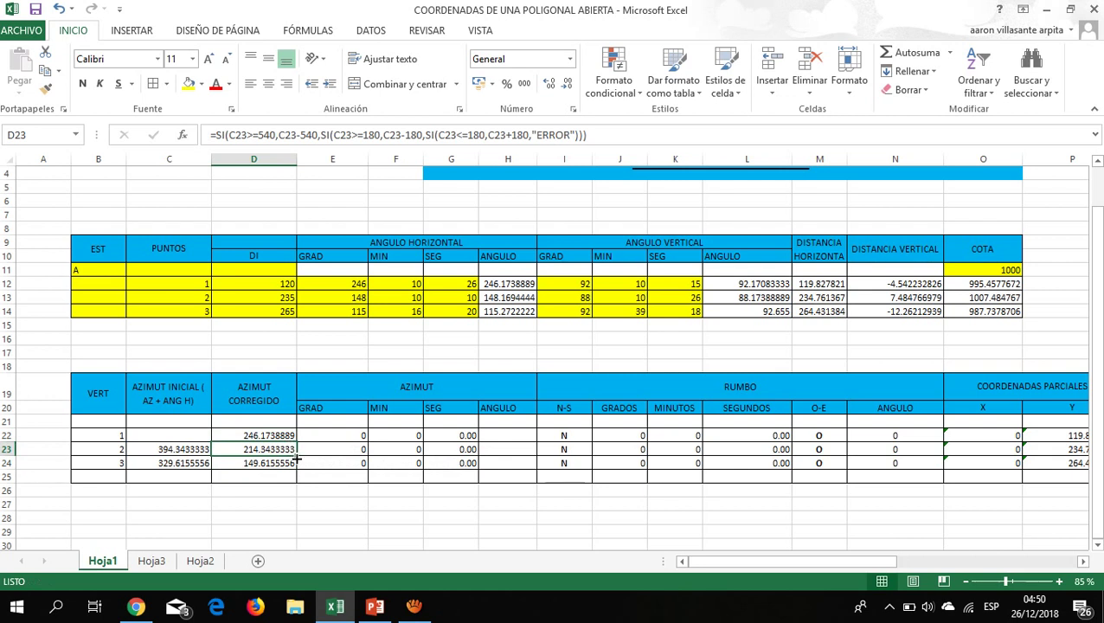
pyautogui.moveTo(295, 459); pyautogui.dragTo(299, 468)
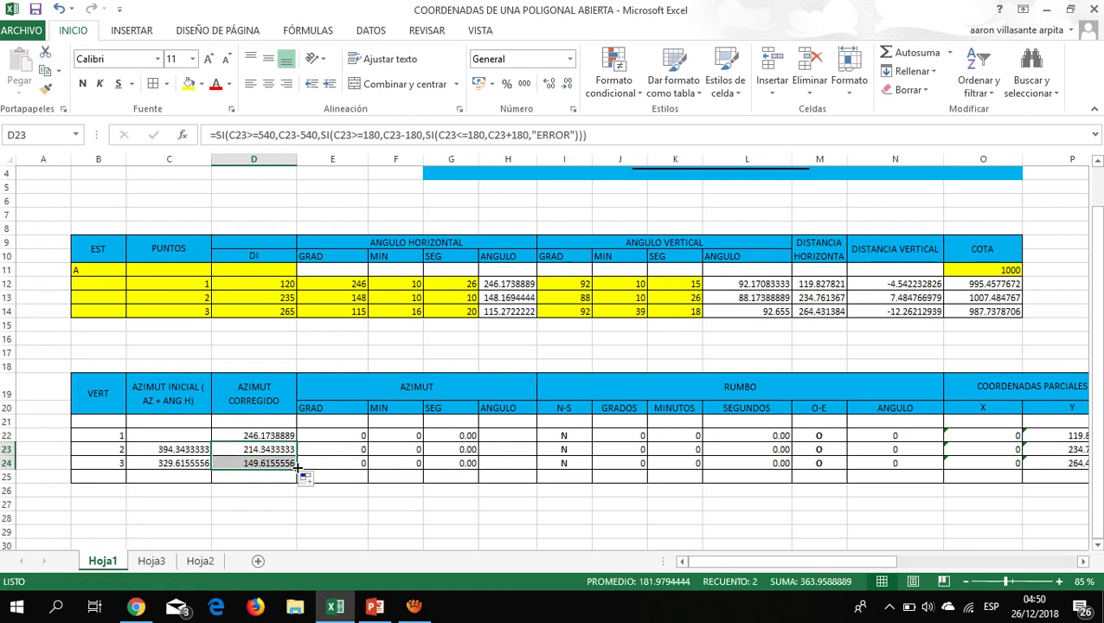
# Examine the initial azimuth formula in C24 and the nested SI formula for the corrected azimuth in D24.
pyautogui.click(192, 463)
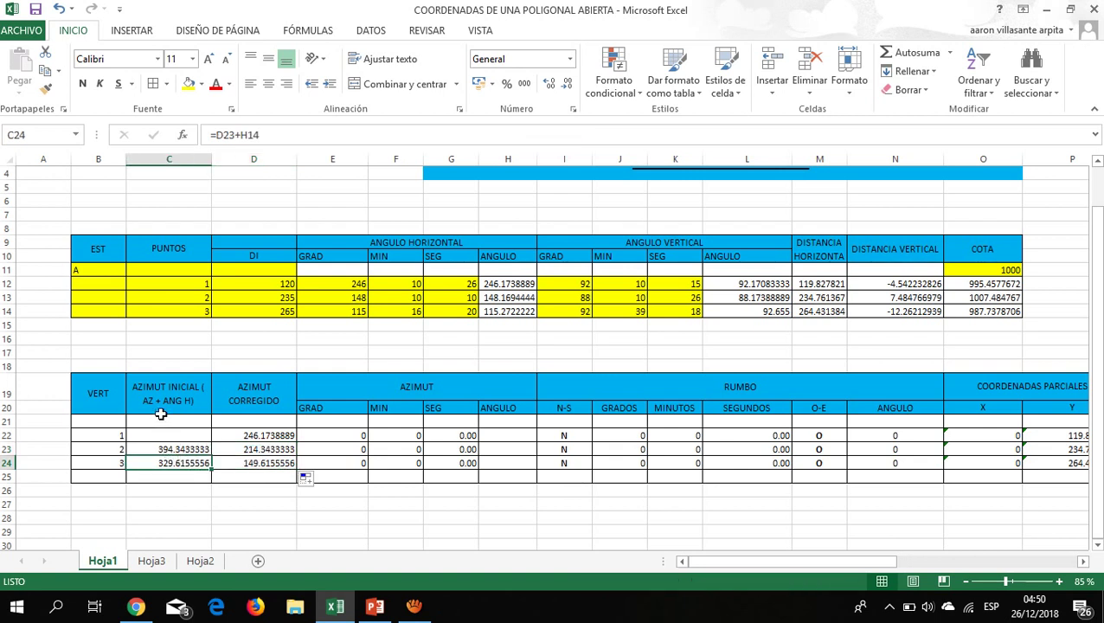
pyautogui.doubleClick(171, 464)
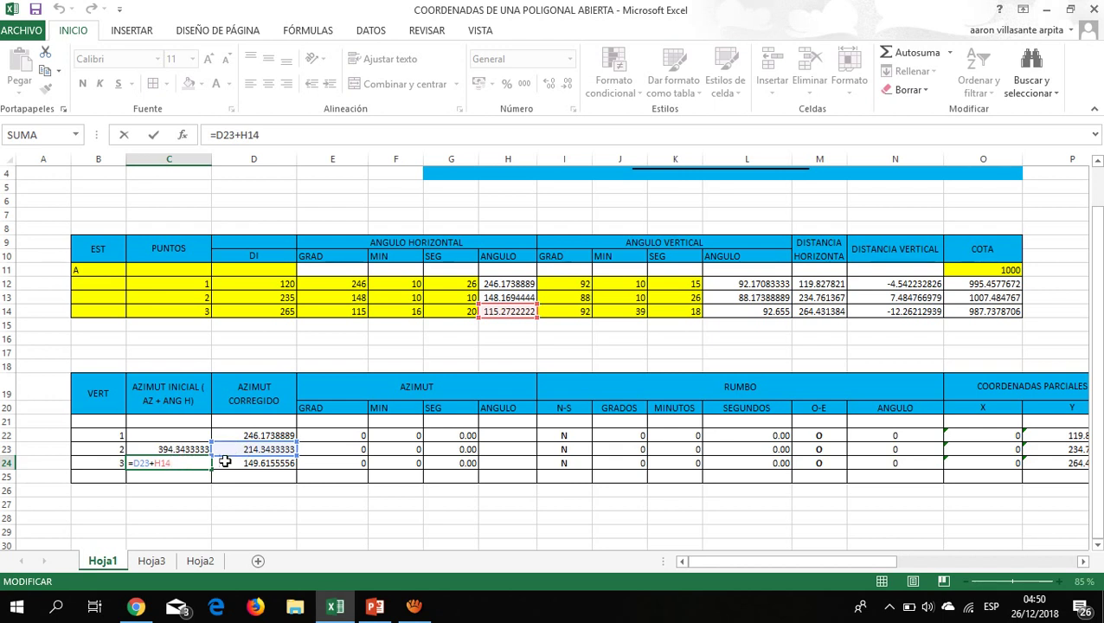
pyautogui.press('Return')
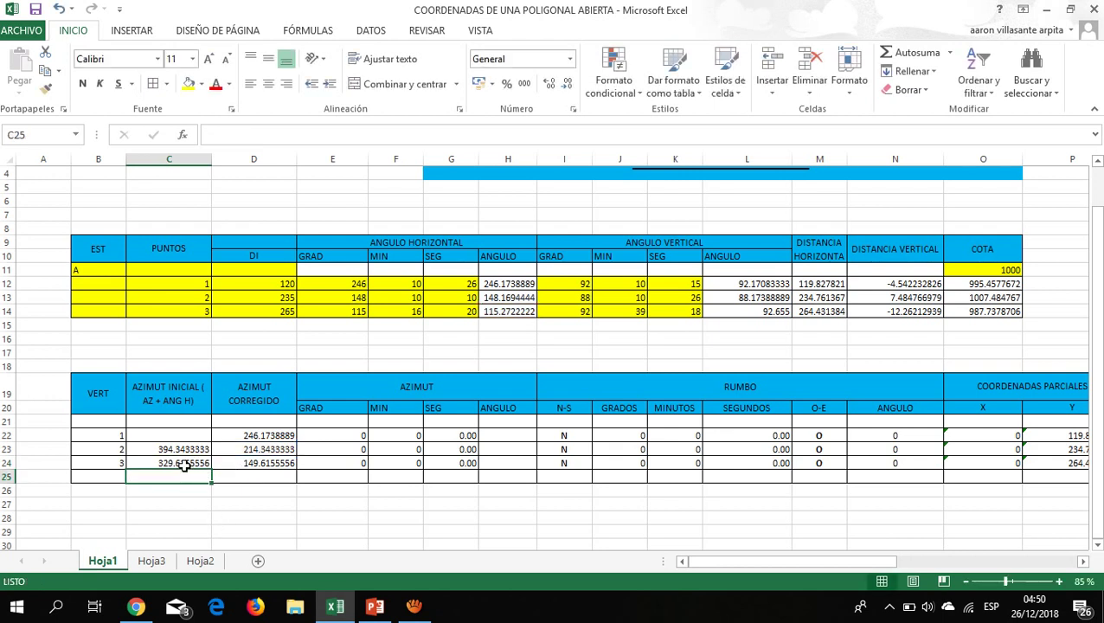
pyautogui.doubleClick(249, 462)
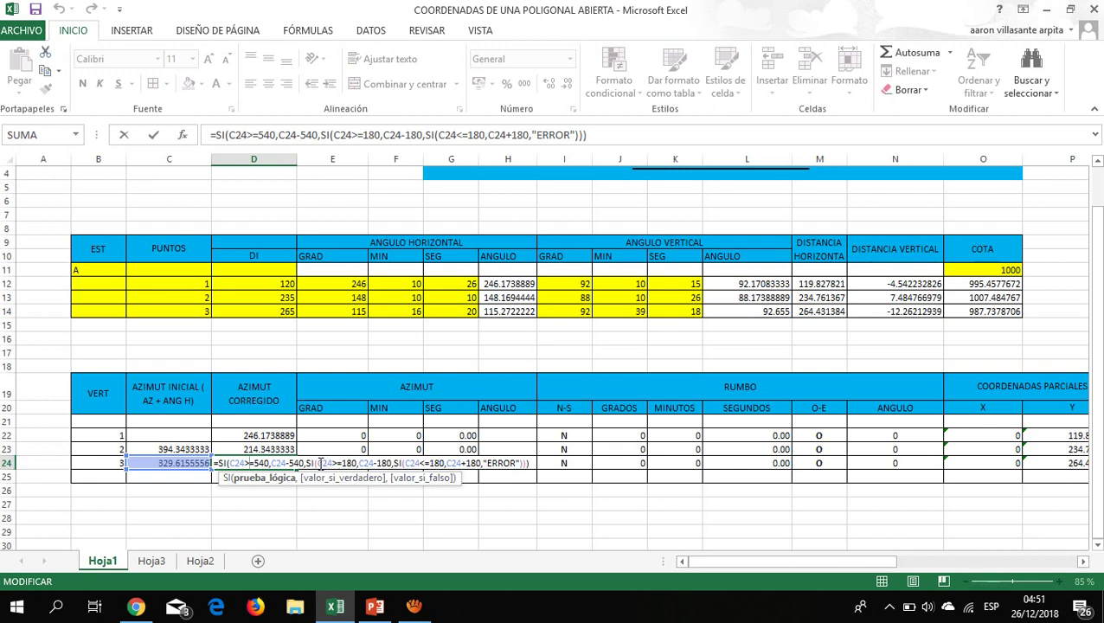
pyautogui.moveTo(319, 463); pyautogui.dragTo(355, 456)
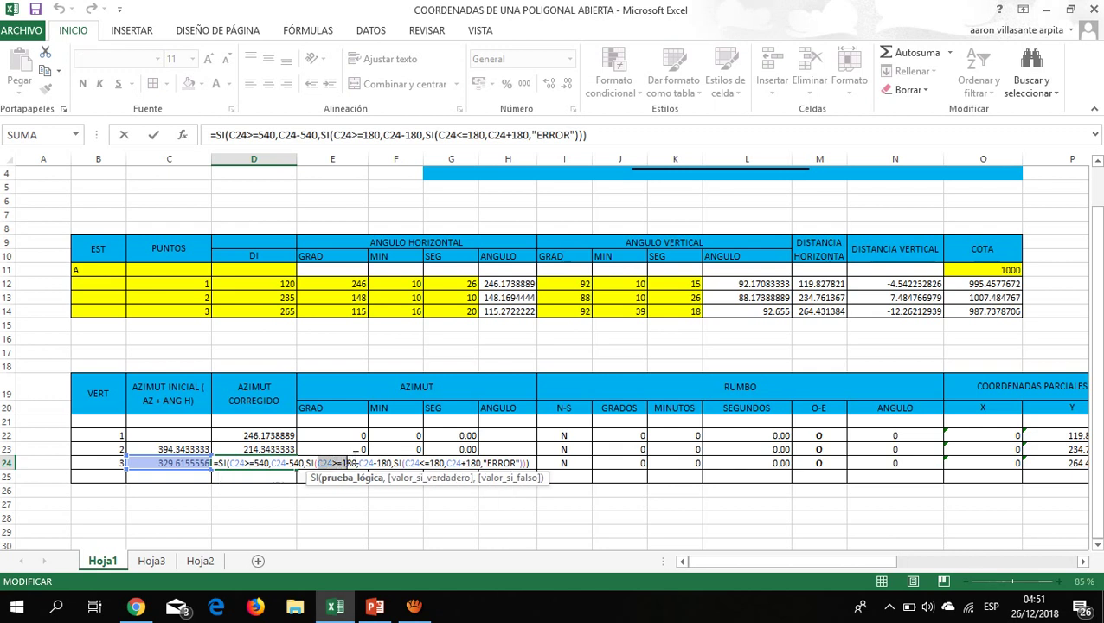
pyautogui.press('Return')
pyautogui.click(286, 463)
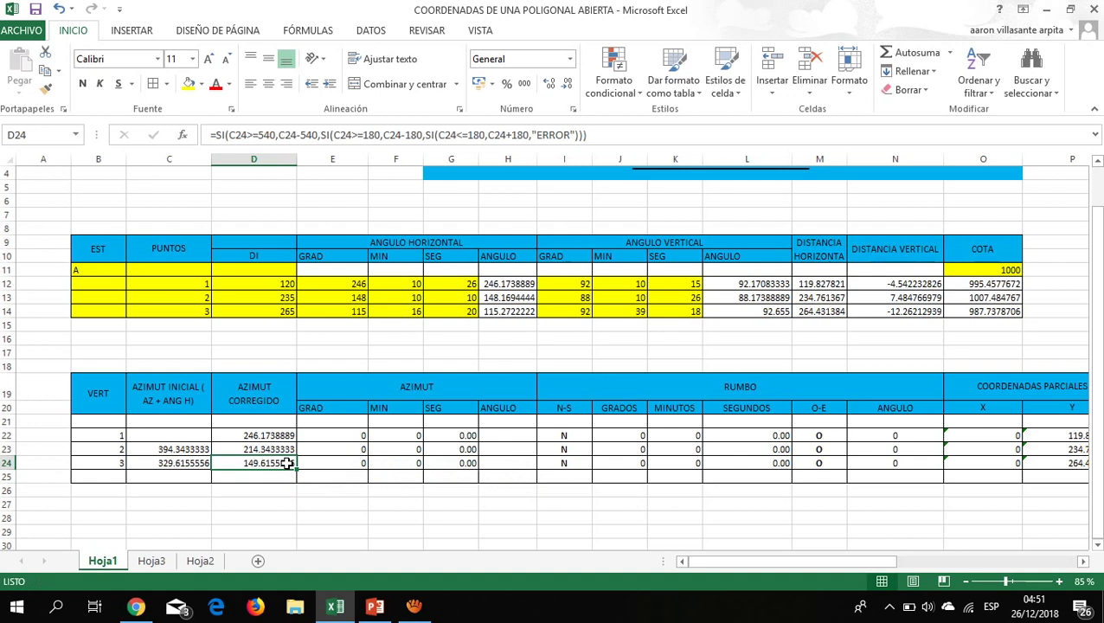
# Link the azimuth ANGULO cell H22 to the corrected azimuth with =D22 and copy the formula down to H24.
pyautogui.click(267, 437)
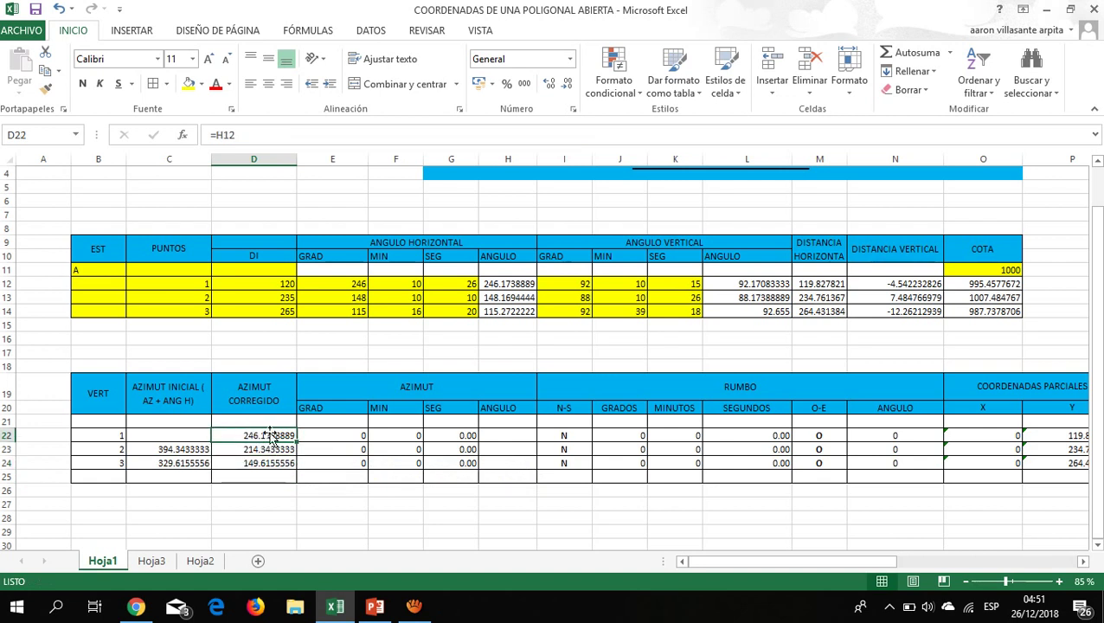
pyautogui.click(500, 435)
pyautogui.doubleClick(500, 435)
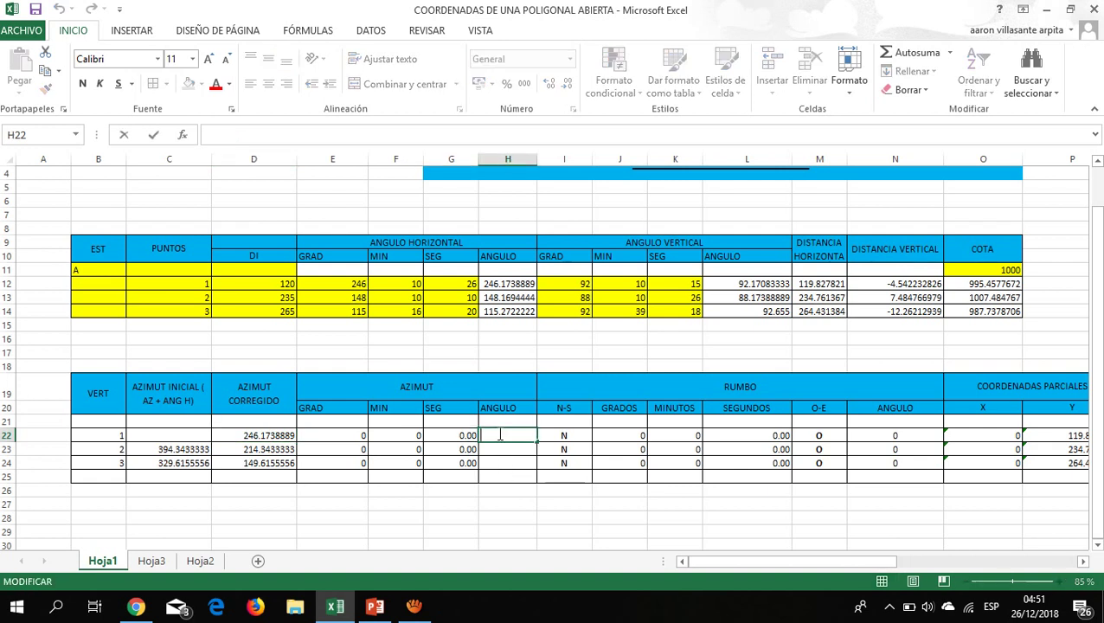
pyautogui.write('=')
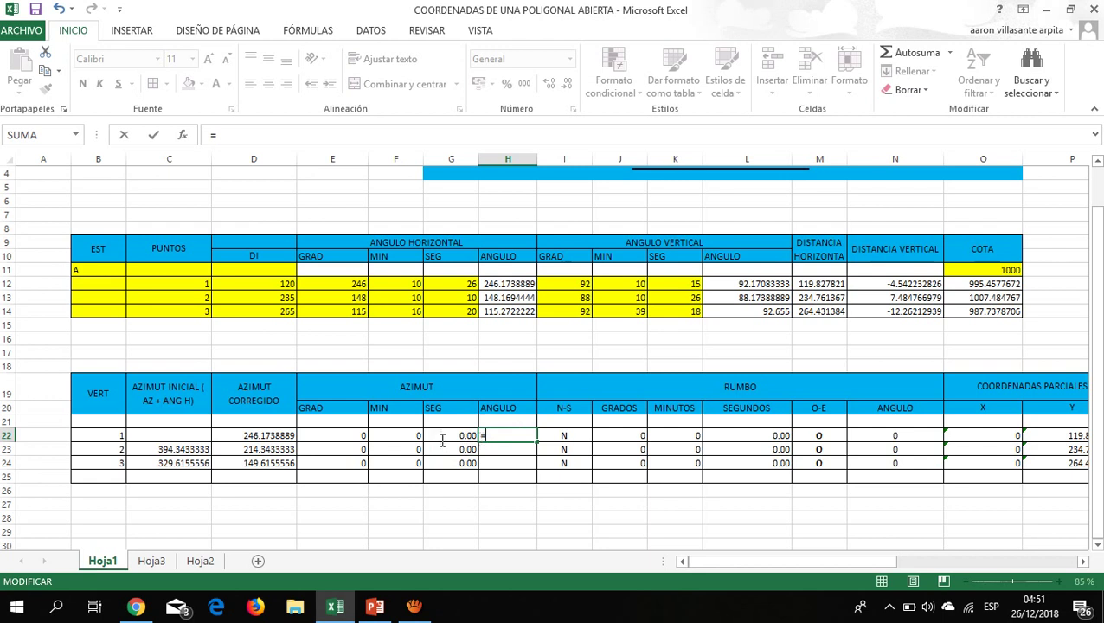
pyautogui.click(279, 428)
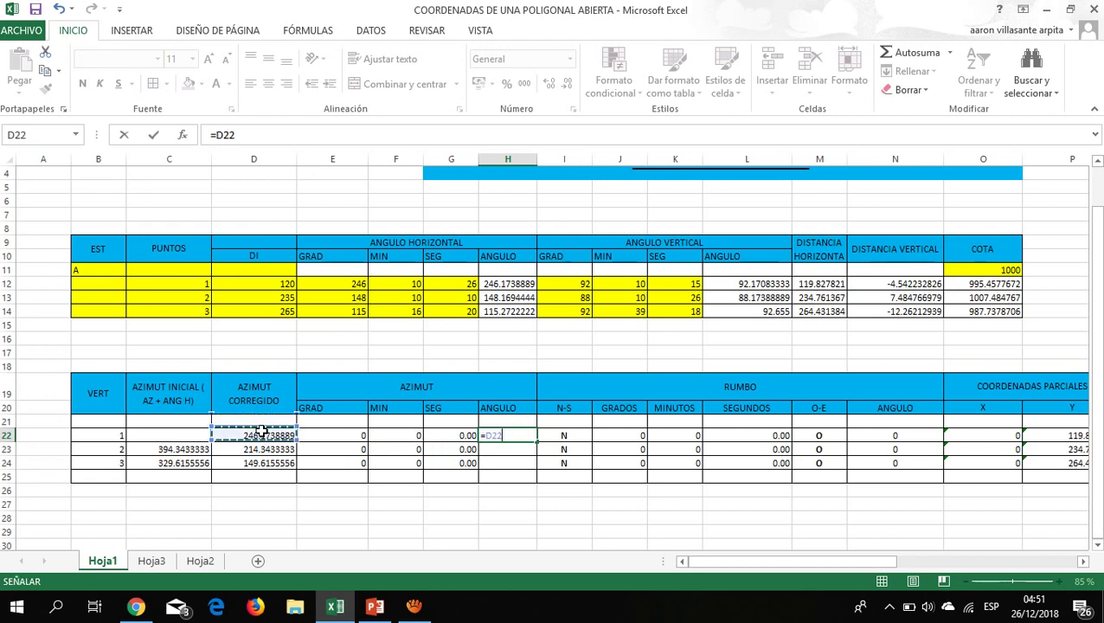
pyautogui.press('Return')
pyautogui.click(497, 436)
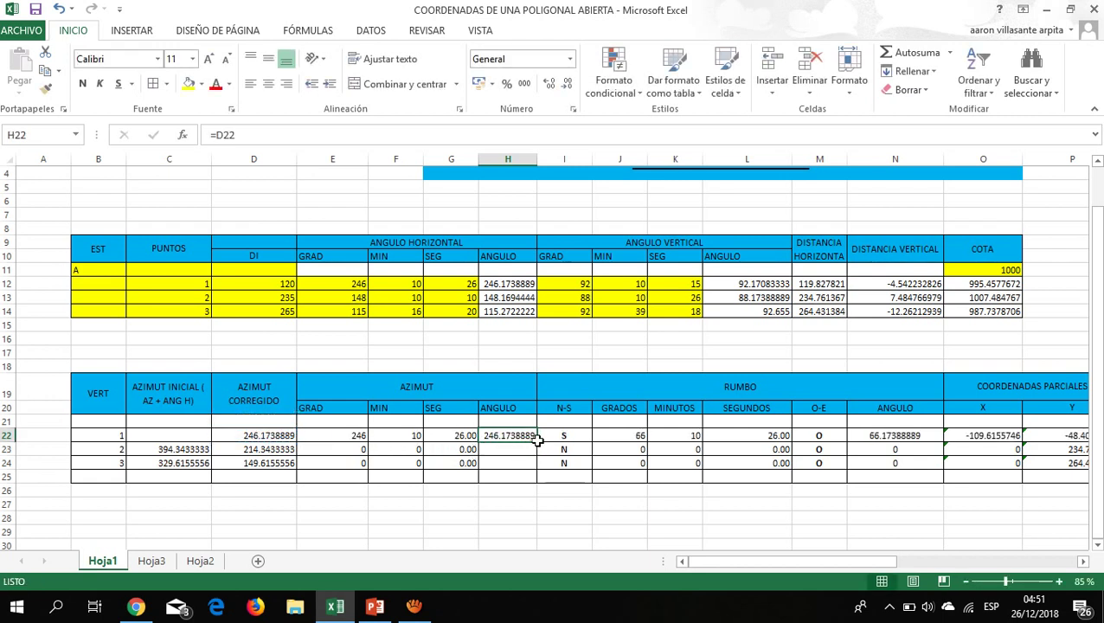
pyautogui.moveTo(536, 442); pyautogui.dragTo(536, 469)
# Check that the copied azimuth angle formulas in H23 and H24 refer to the corrected azimuths in column D.
pyautogui.doubleClick(265, 447)
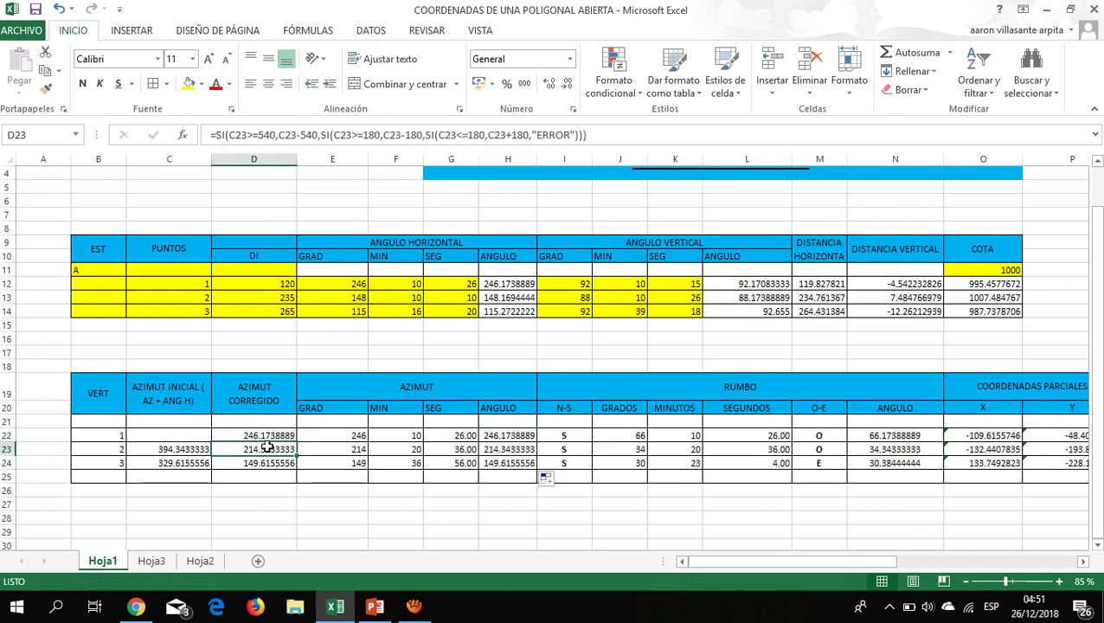
pyautogui.click(512, 464)
pyautogui.doubleClick(513, 465)
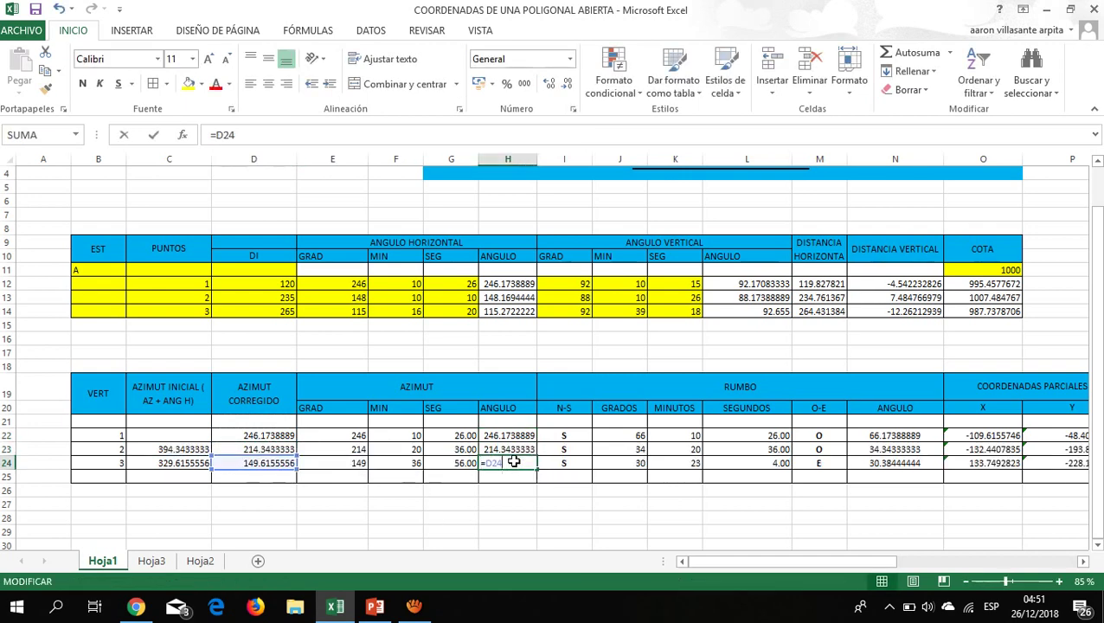
pyautogui.press('Return')
pyautogui.click(507, 449)
pyautogui.doubleClick(507, 449)
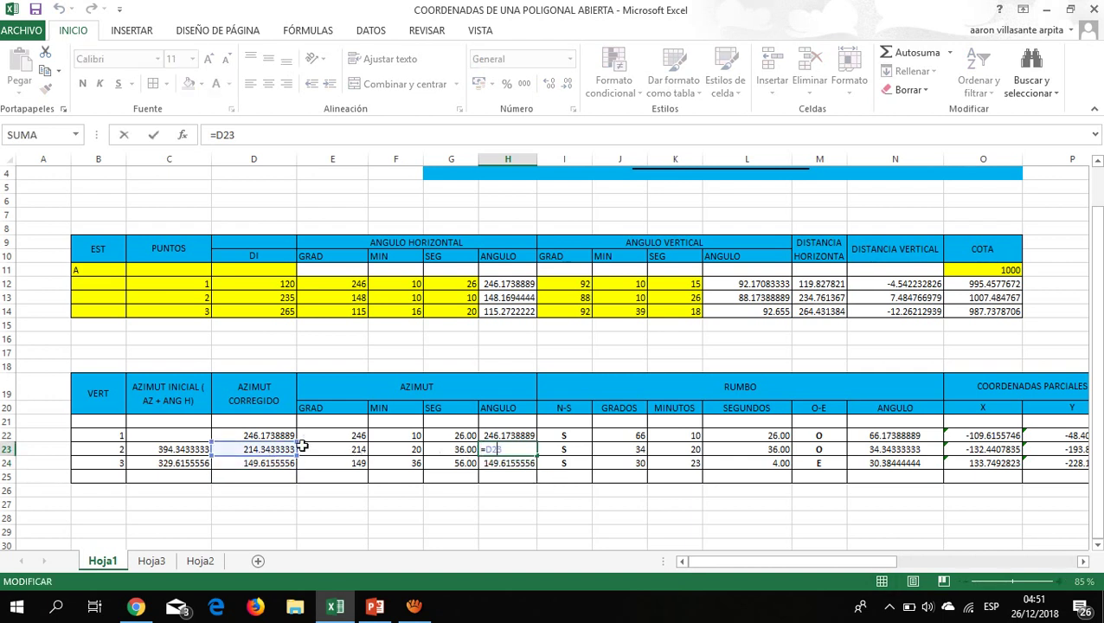
pyautogui.press('Escape')
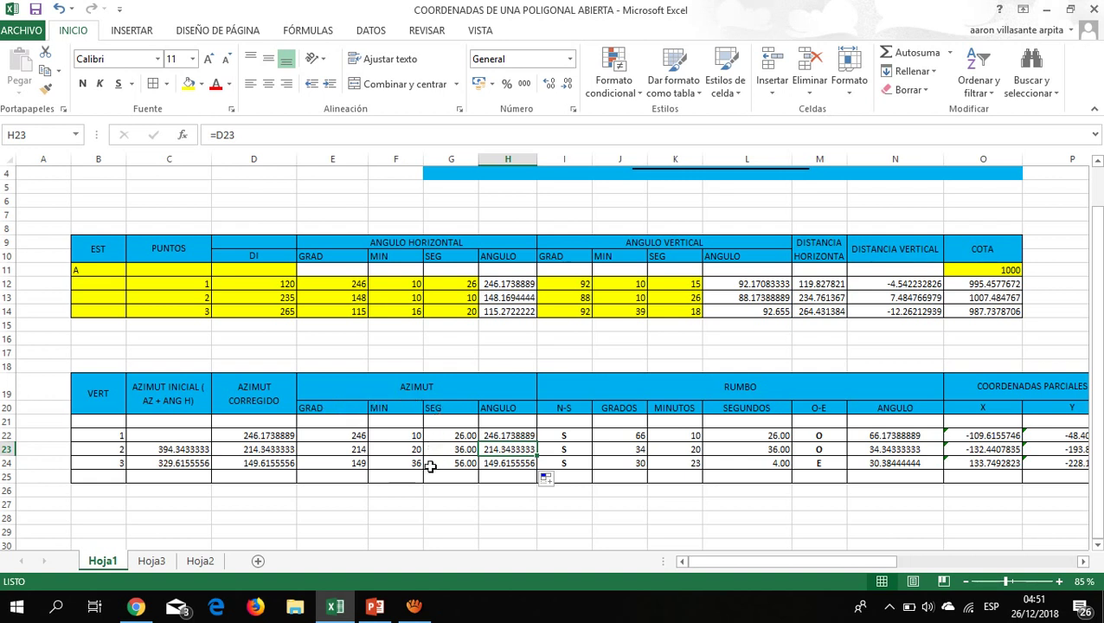
pyautogui.click(502, 433)
pyautogui.click(521, 452)
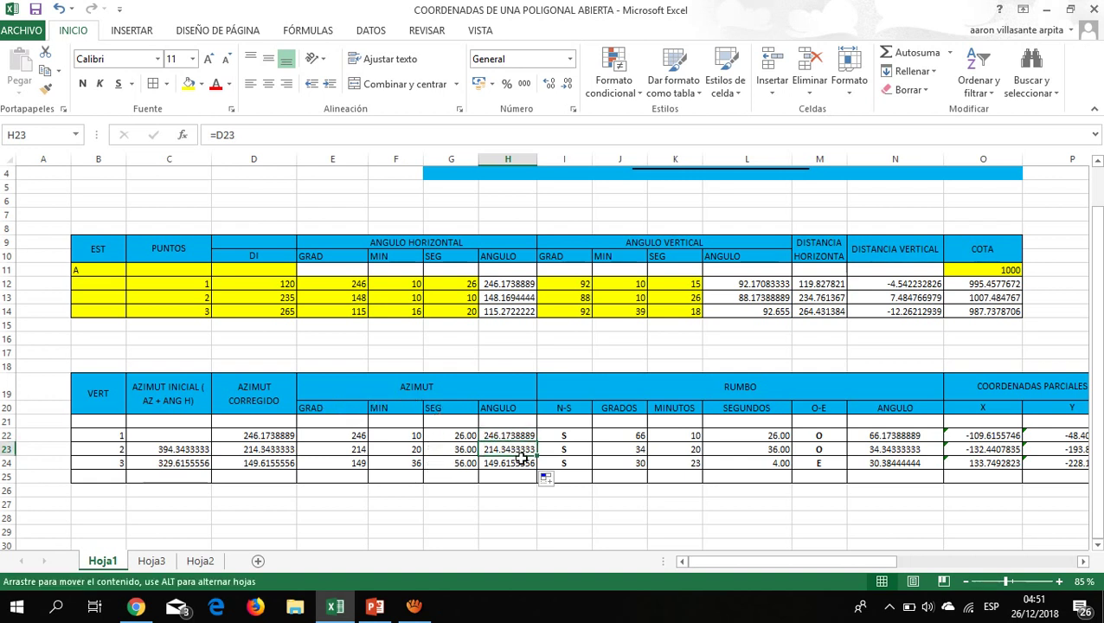
pyautogui.click(510, 464)
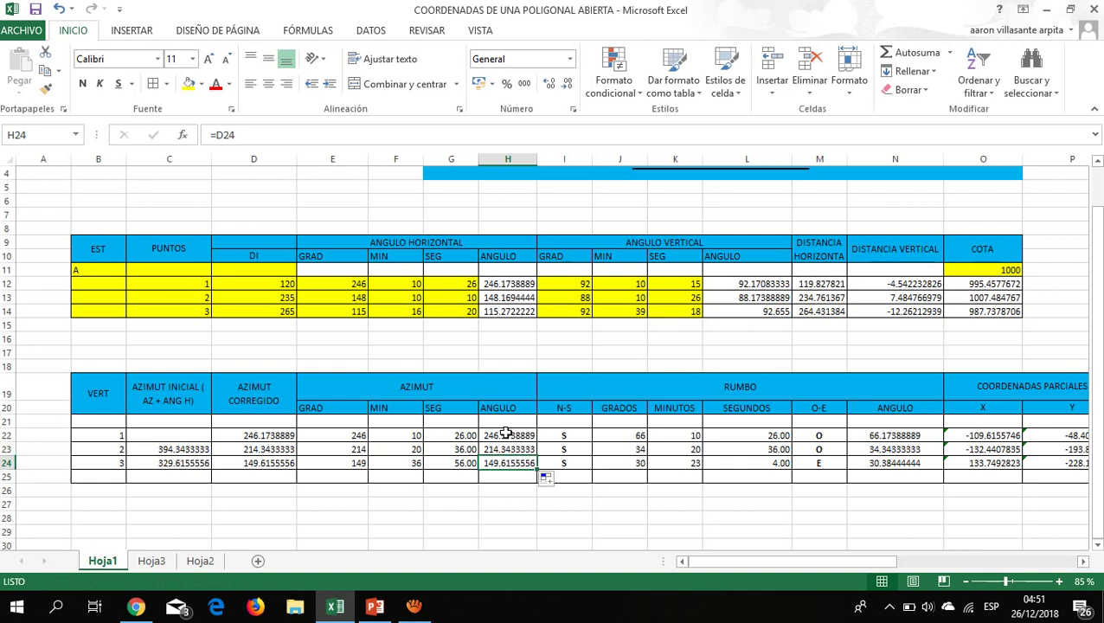
pyautogui.click(506, 435)
# Examine how the formulas in E22, F22 and G22 break the azimuth angle in H22 into degrees, minutes and seconds.
pyautogui.click(324, 436)
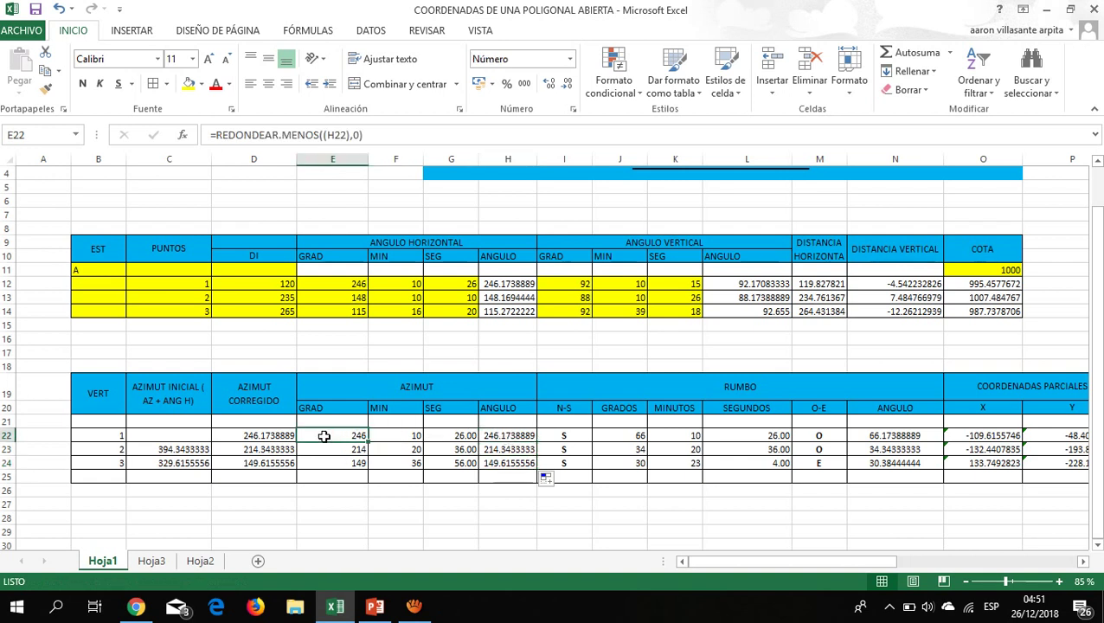
pyautogui.doubleClick(323, 436)
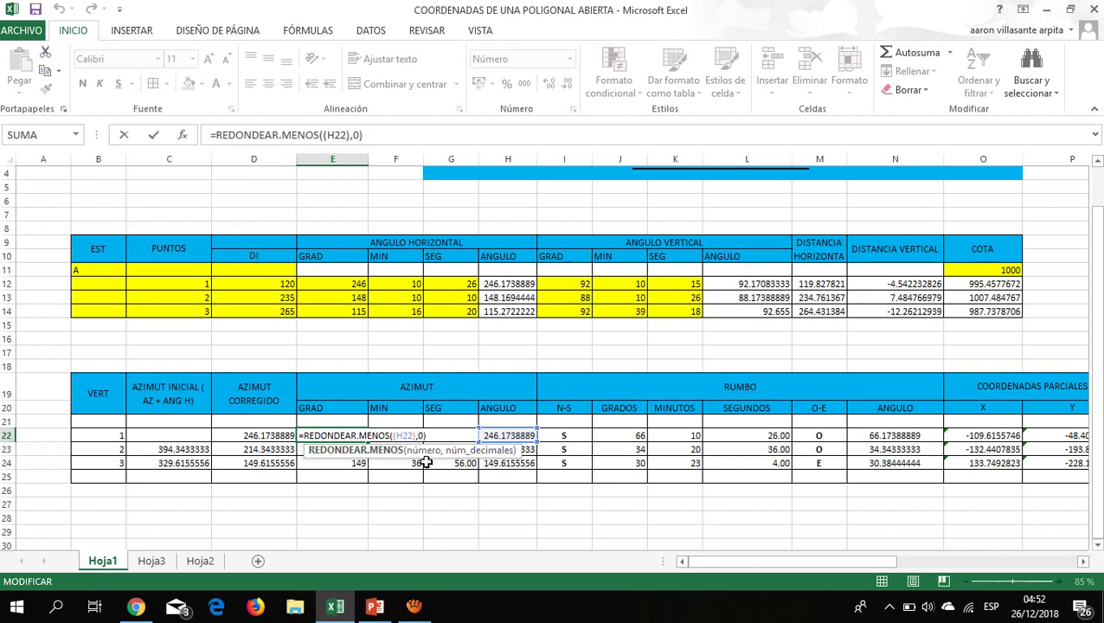
pyautogui.press('Return')
pyautogui.click(412, 435)
pyautogui.doubleClick(411, 435)
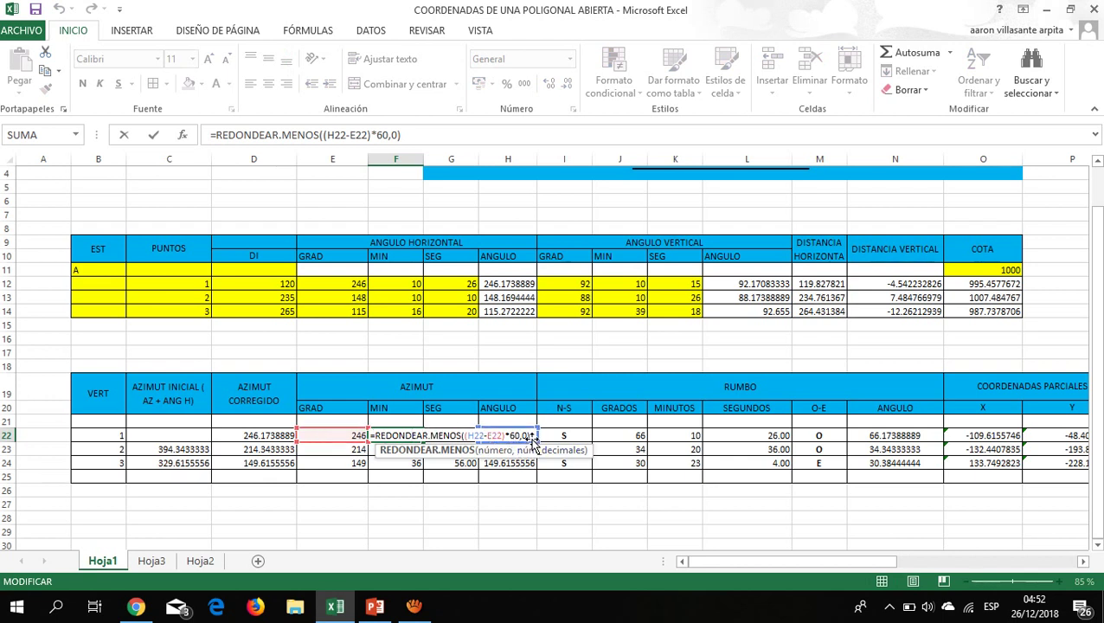
pyautogui.press('Return')
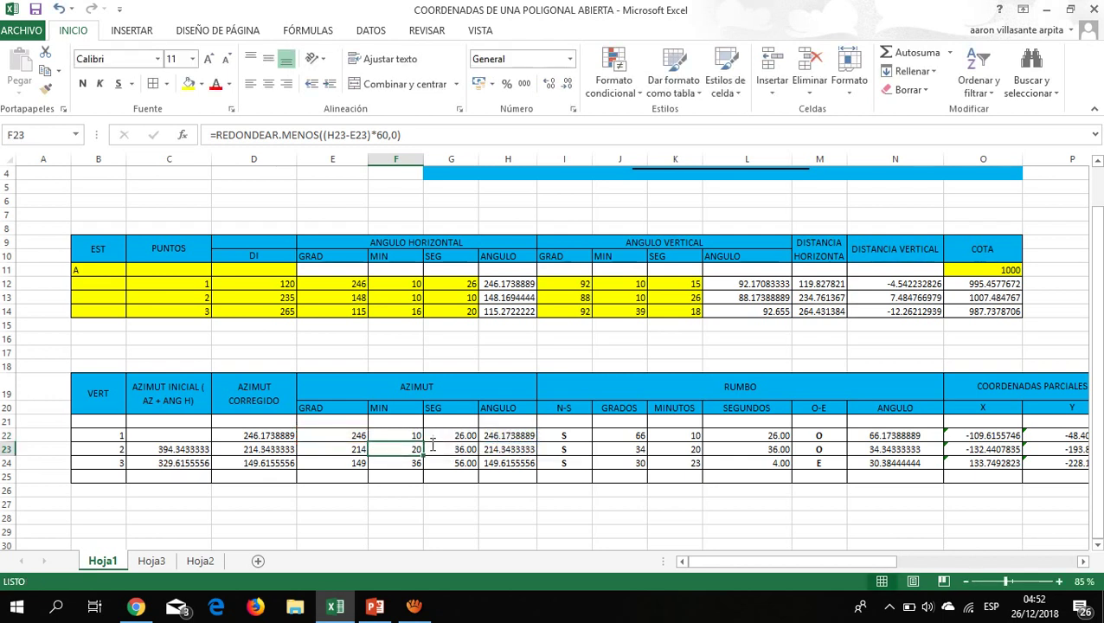
pyautogui.doubleClick(456, 436)
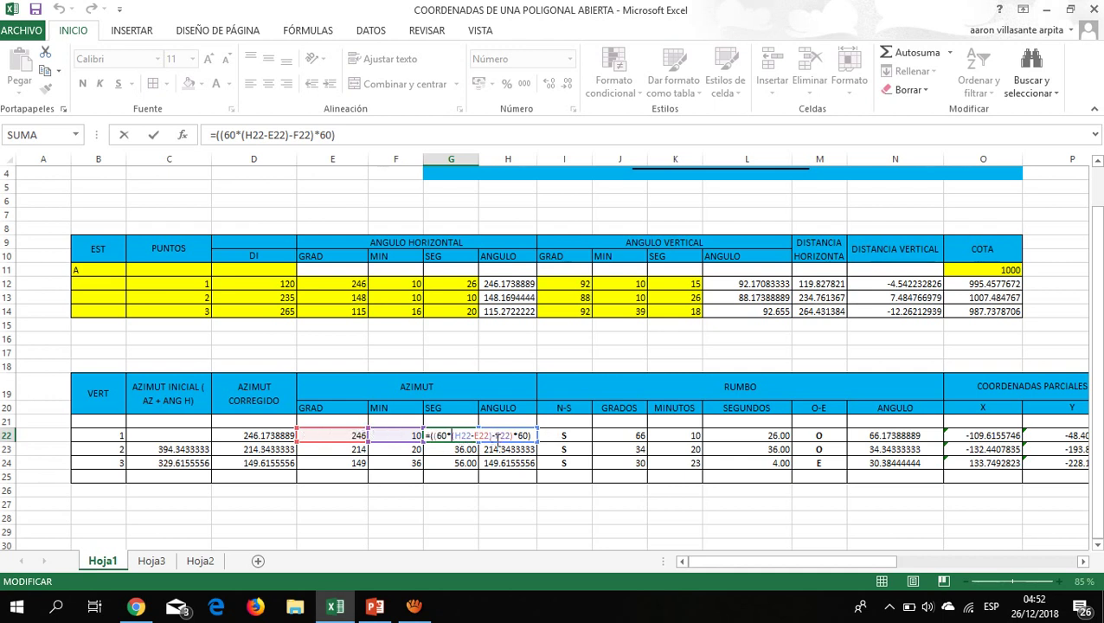
pyautogui.moveTo(459, 430); pyautogui.dragTo(512, 435)
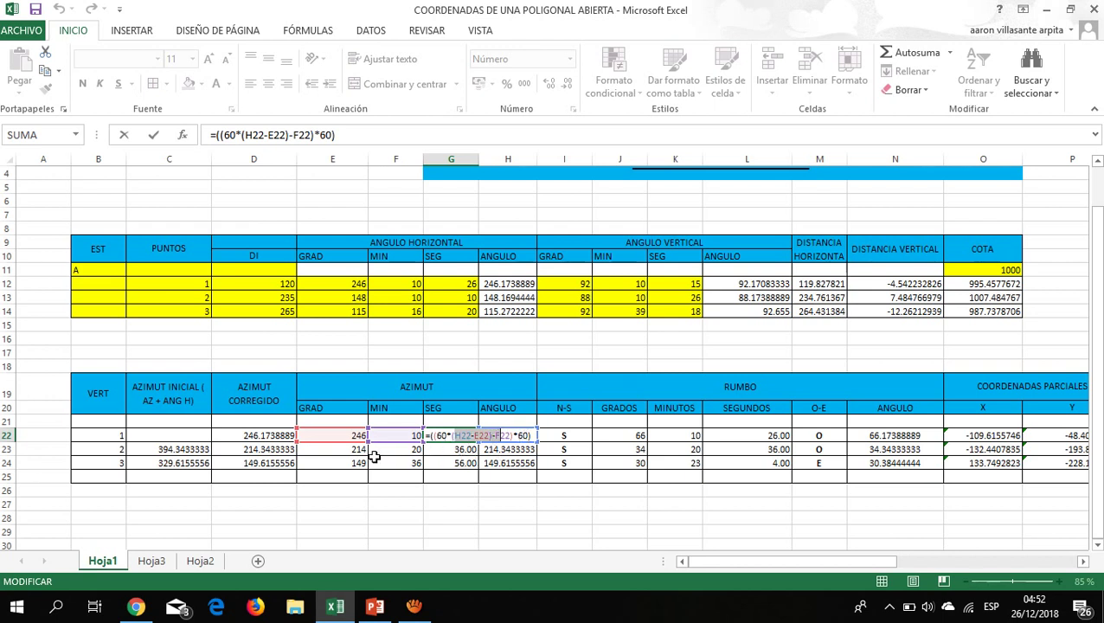
pyautogui.press('Return')
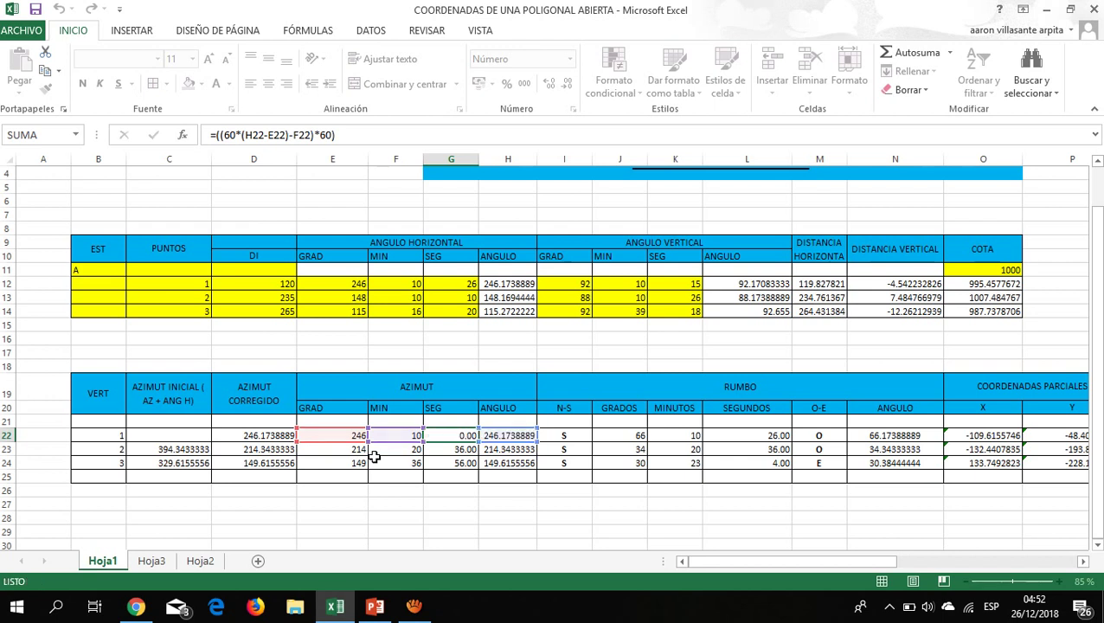
# Review again the REDONDEAR.MENOS formulas in E22 and F22 and the seconds formula in G22.
pyautogui.doubleClick(357, 435)
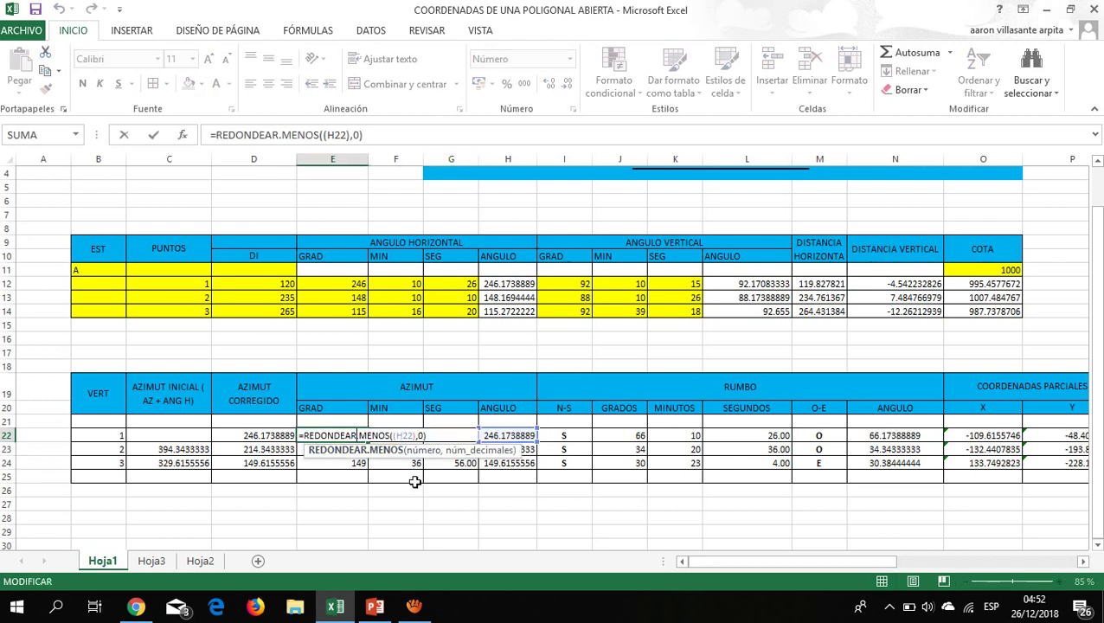
pyautogui.press('Return')
pyautogui.doubleClick(402, 435)
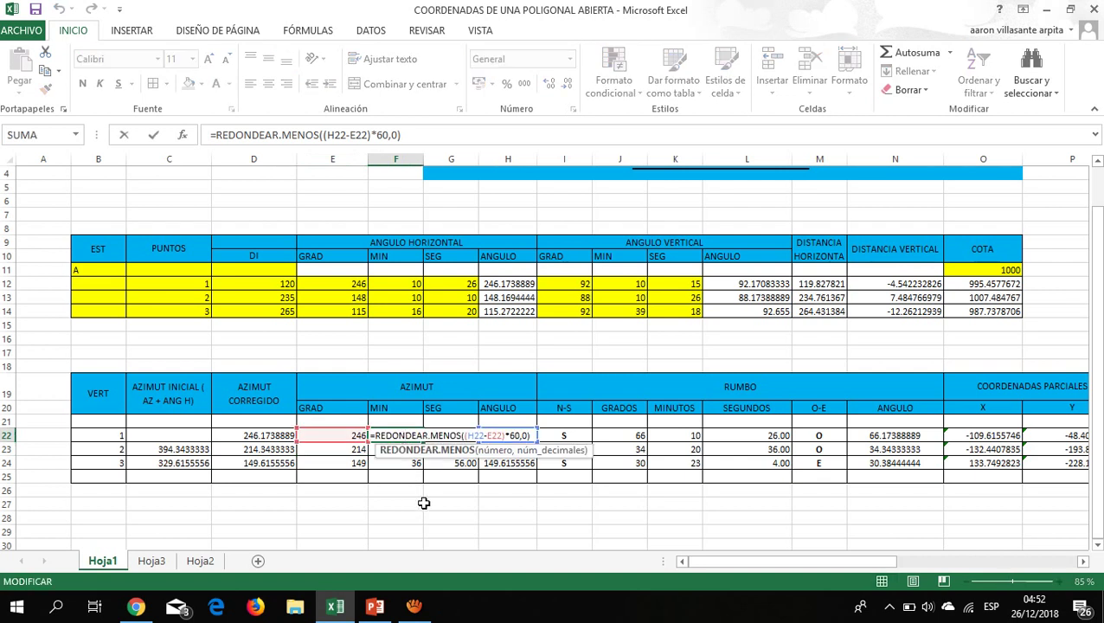
pyautogui.press('Return')
pyautogui.click(468, 437)
pyautogui.doubleClick(472, 435)
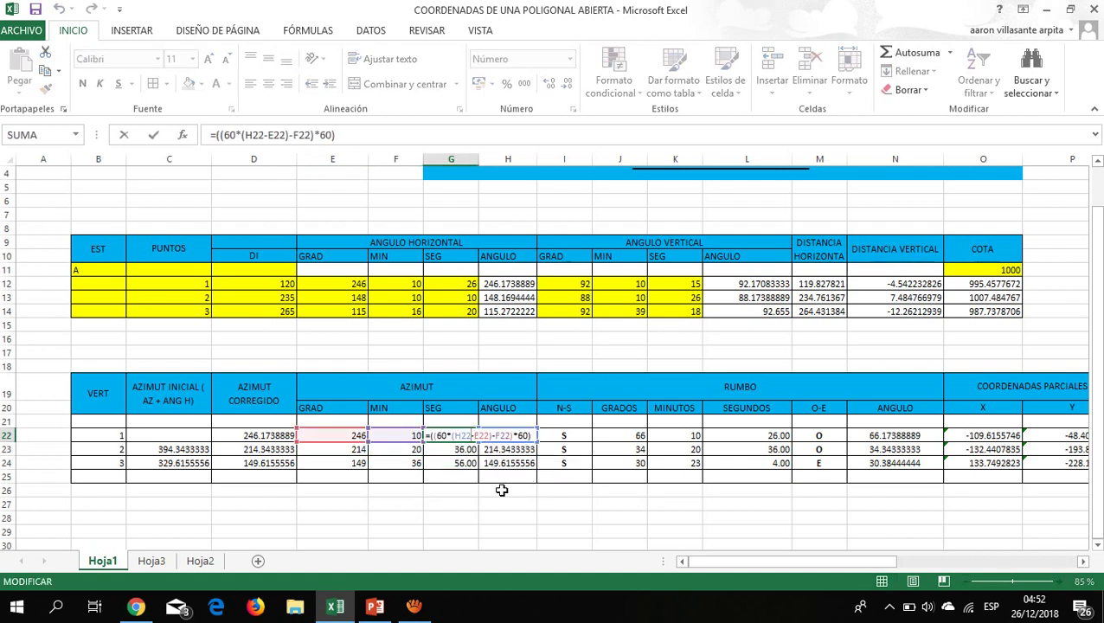
pyautogui.press('Return')
# Copy the azimuth degrees, minutes and seconds formulas from E22, F22 and G22 down to row 24.
pyautogui.click(338, 436)
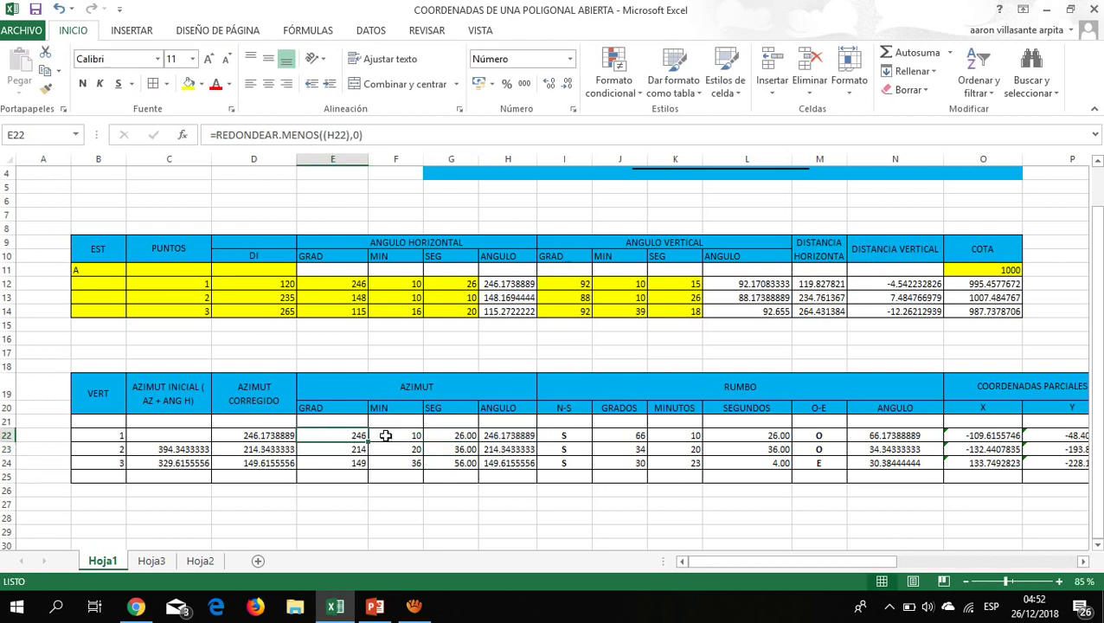
pyautogui.click(385, 435)
pyautogui.click(452, 437)
pyautogui.click(358, 439)
pyautogui.moveTo(368, 442); pyautogui.dragTo(367, 462)
pyautogui.click(412, 437)
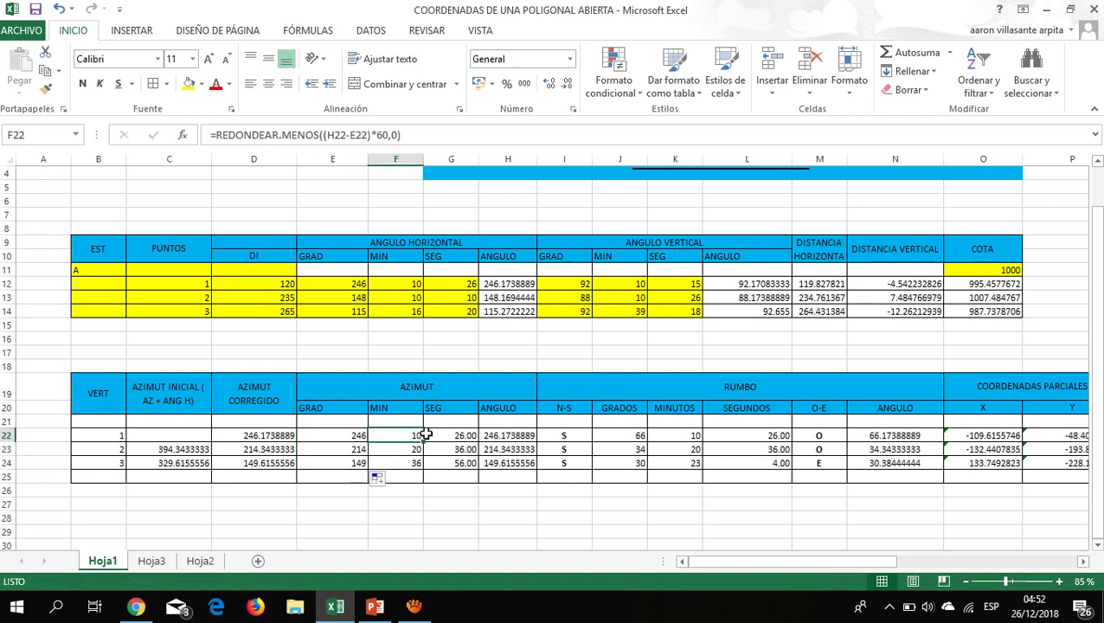
pyautogui.moveTo(427, 442); pyautogui.dragTo(423, 465)
pyautogui.click(471, 436)
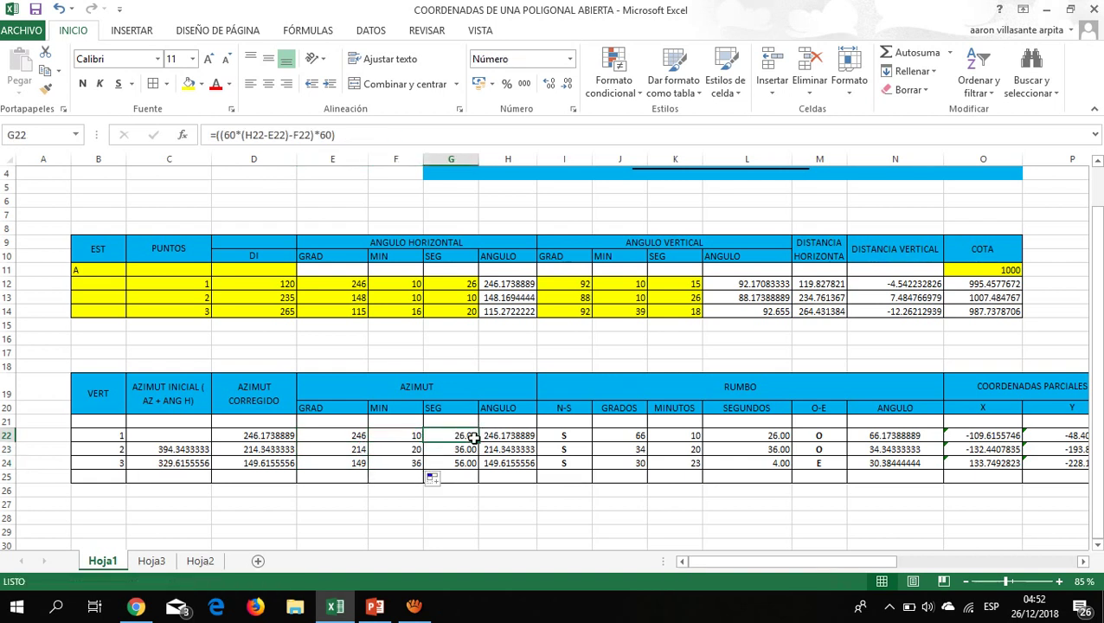
pyautogui.moveTo(474, 438); pyautogui.dragTo(486, 462)
# Check the seconds formula in G24 and the azimuth angle reference in H24.
pyautogui.click(450, 463)
pyautogui.doubleClick(439, 462)
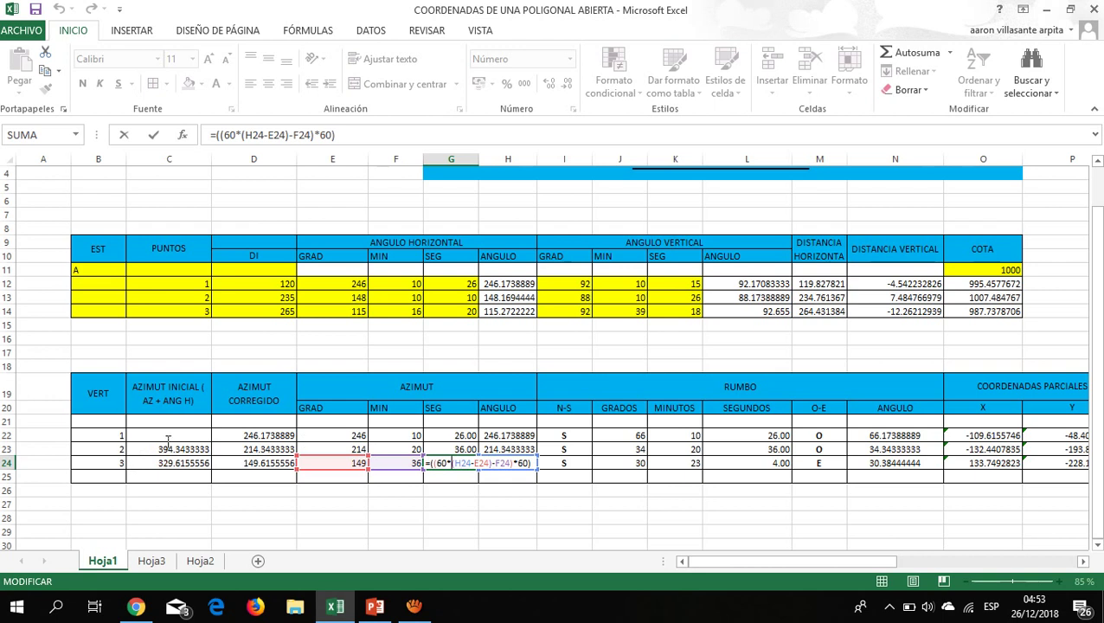
pyautogui.press('Return')
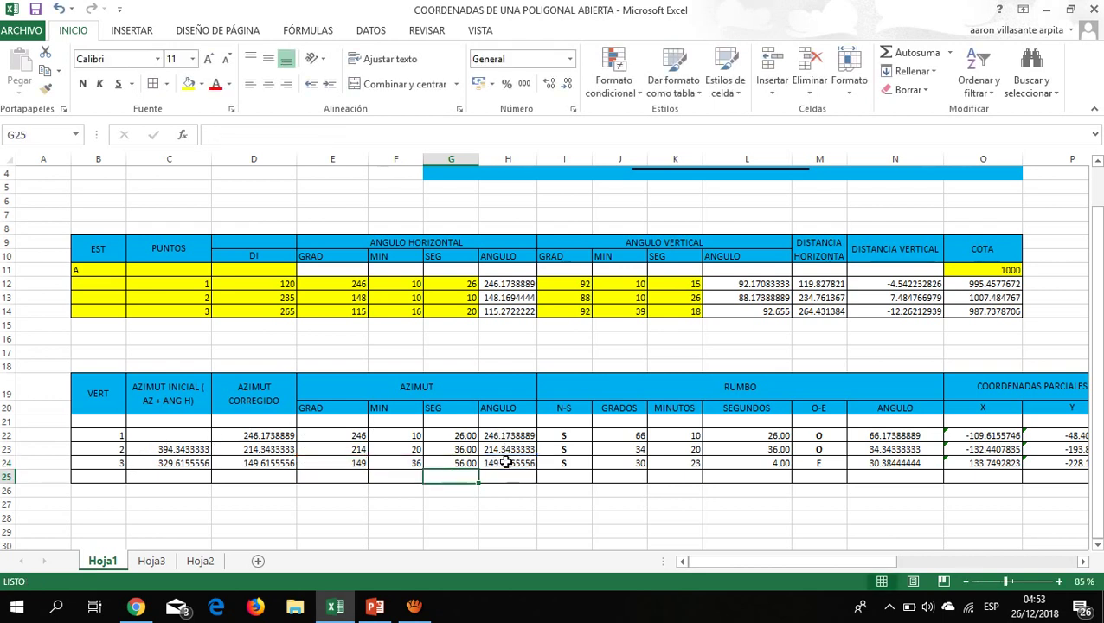
pyautogui.click(506, 462)
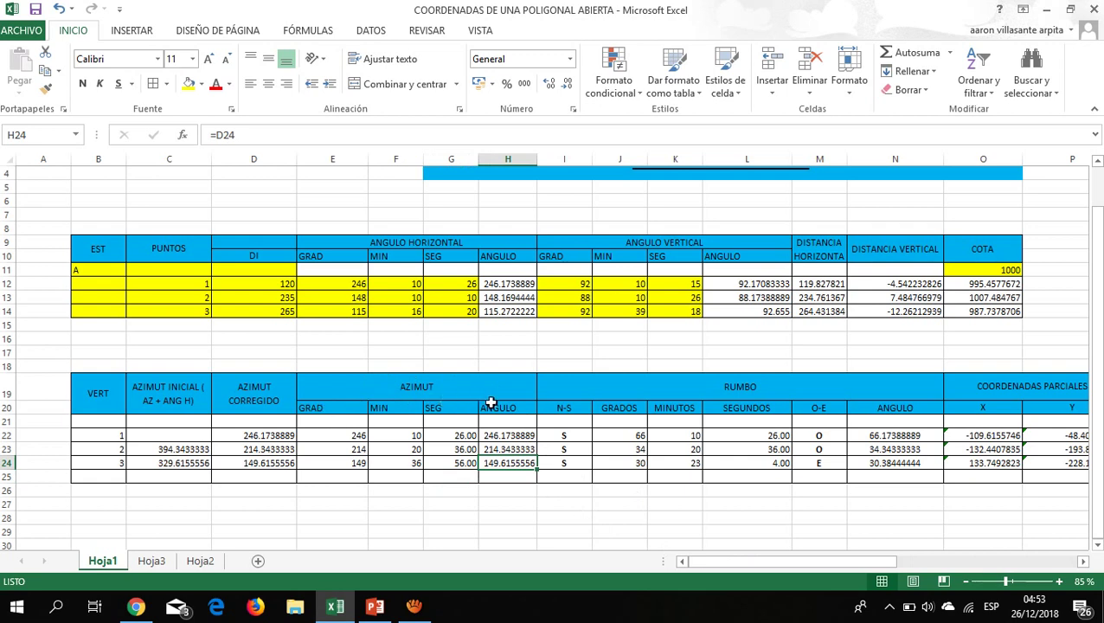
# Switch to PowerPoint and examine slide 5's rules and SI formula for converting the azimuth to the bearing (RUMBO).
pyautogui.moveTo(737, 558); pyautogui.dragTo(790, 555)
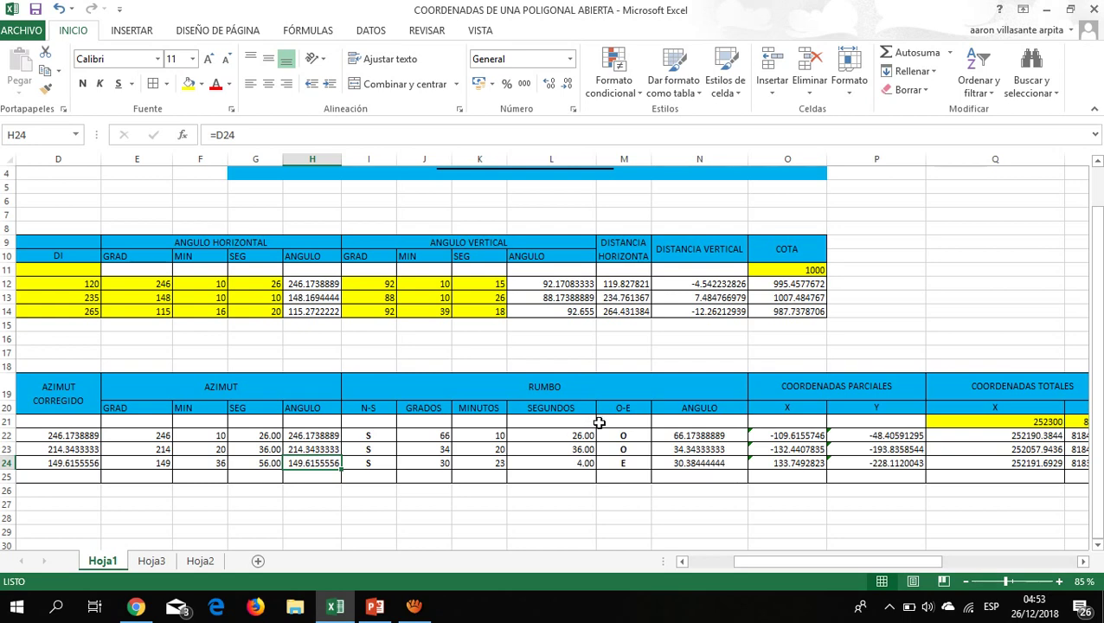
pyautogui.click(359, 608)
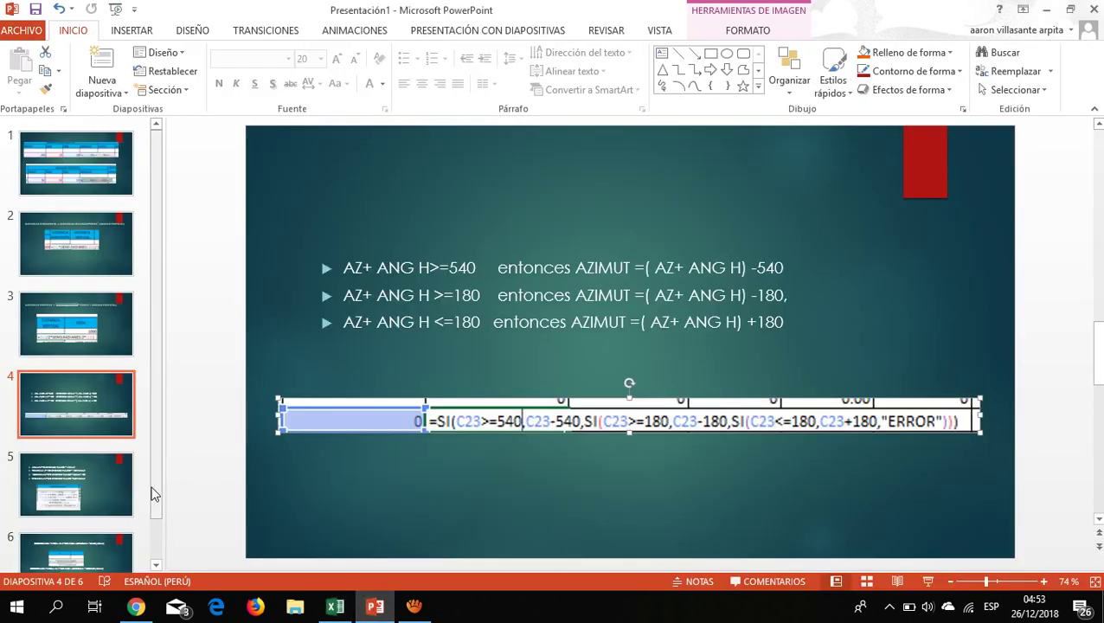
pyautogui.click(118, 499)
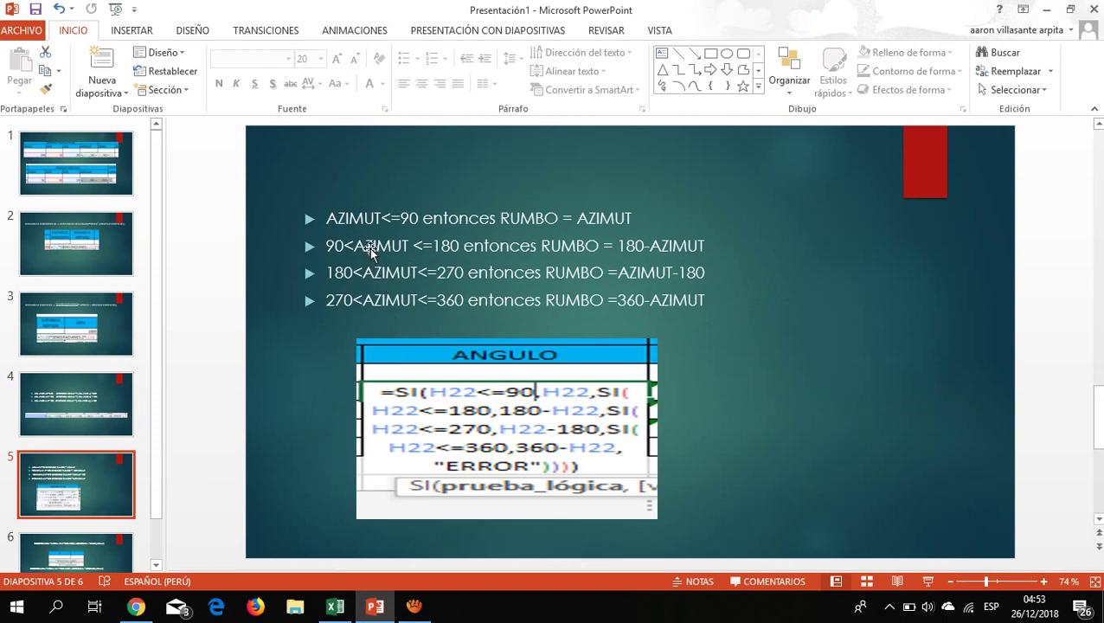
pyautogui.click(496, 218)
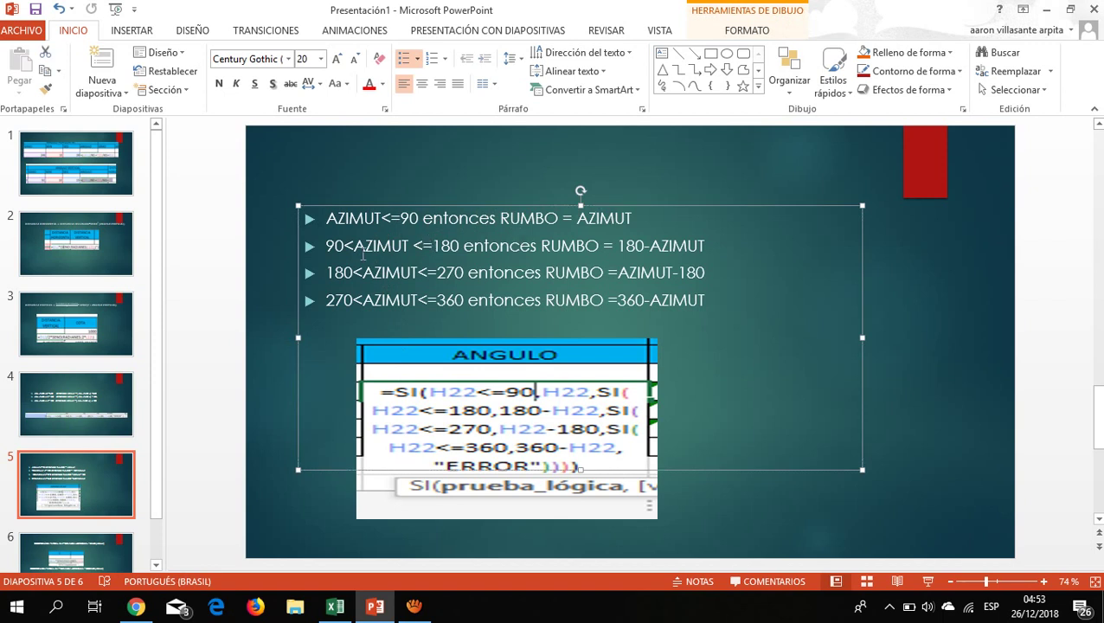
pyautogui.moveTo(354, 248); pyautogui.dragTo(405, 247)
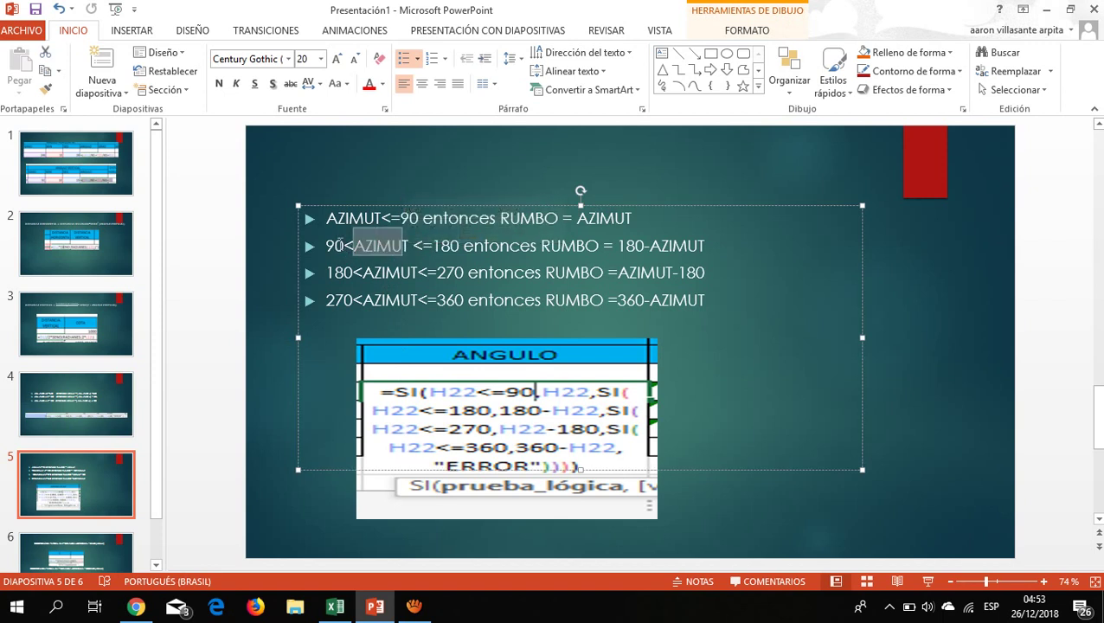
pyautogui.click(406, 246)
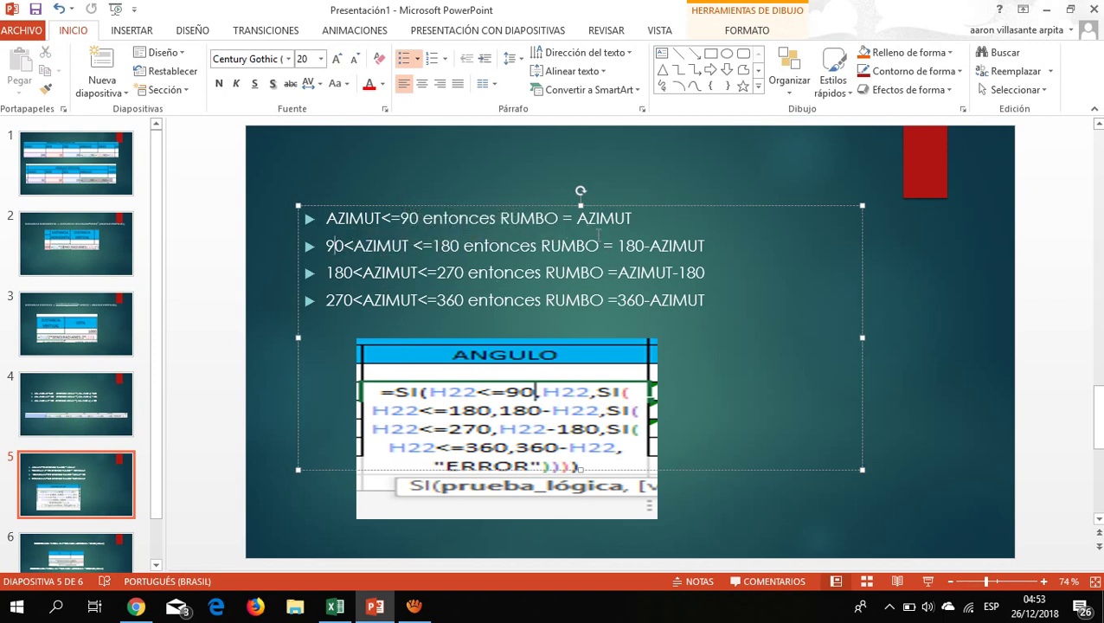
pyautogui.click(905, 296)
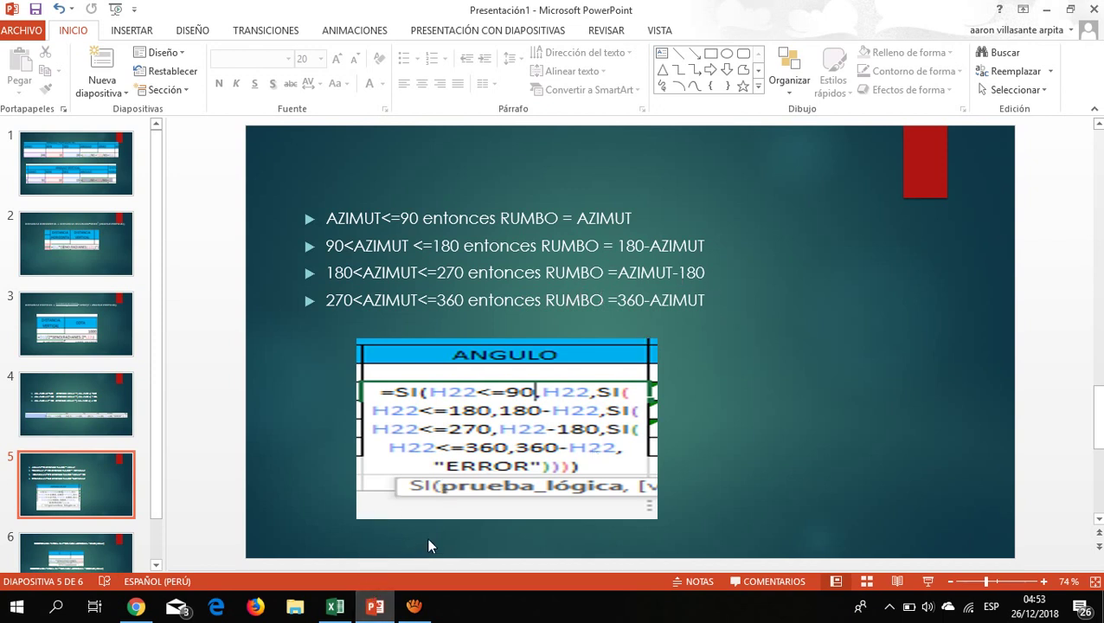
pyautogui.click(477, 349)
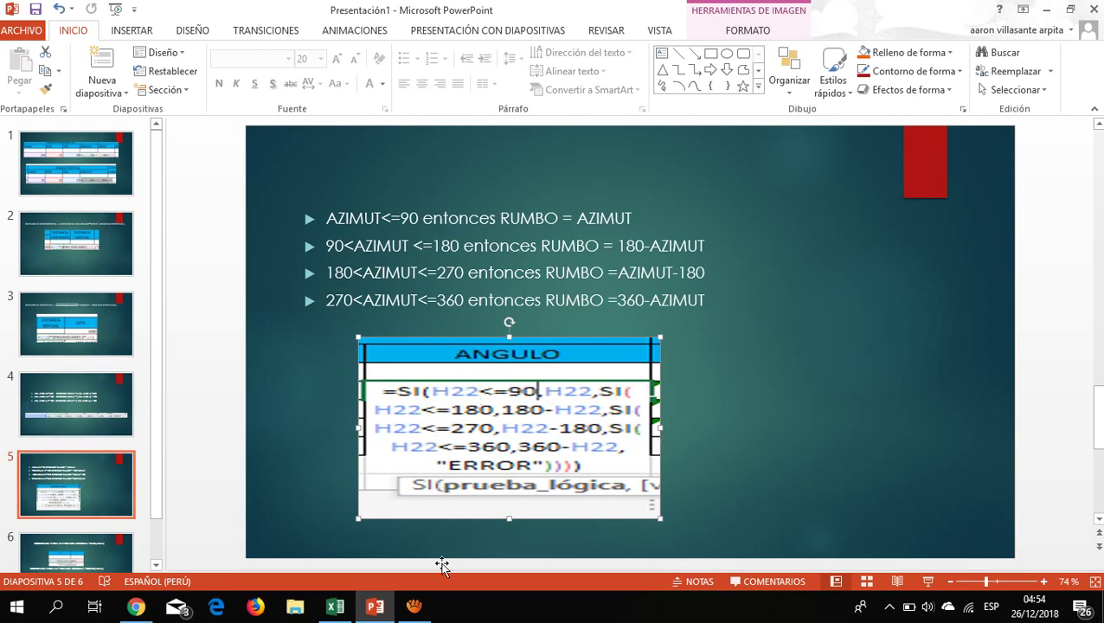
# Back in Excel, review each condition of the nested SI bearing angle formula in N22 and copy it down to N24.
pyautogui.click(334, 606)
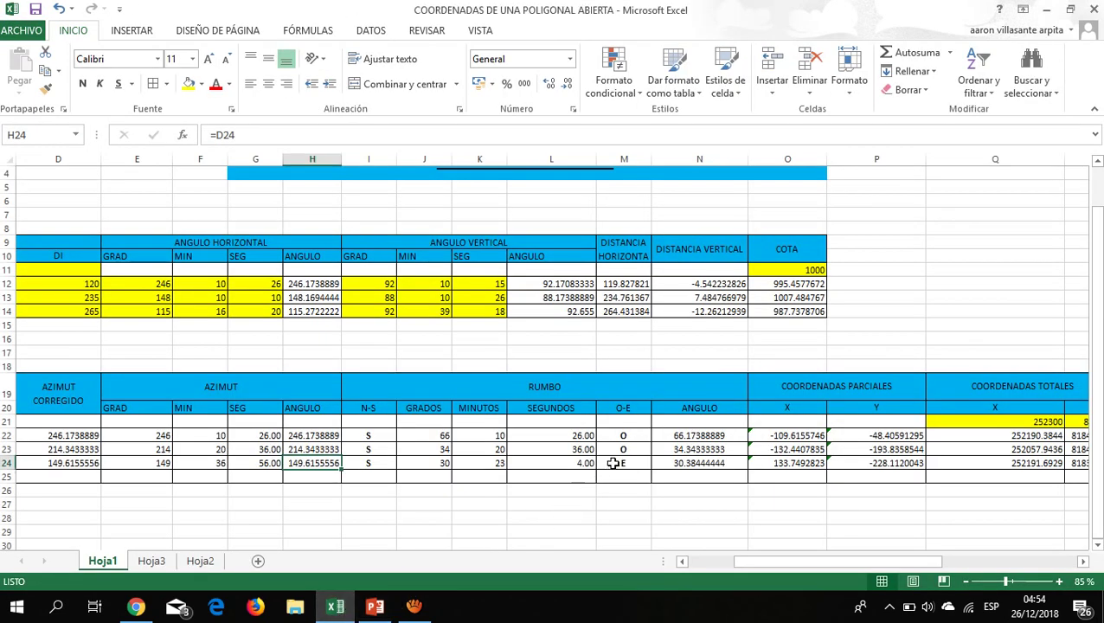
pyautogui.click(697, 434)
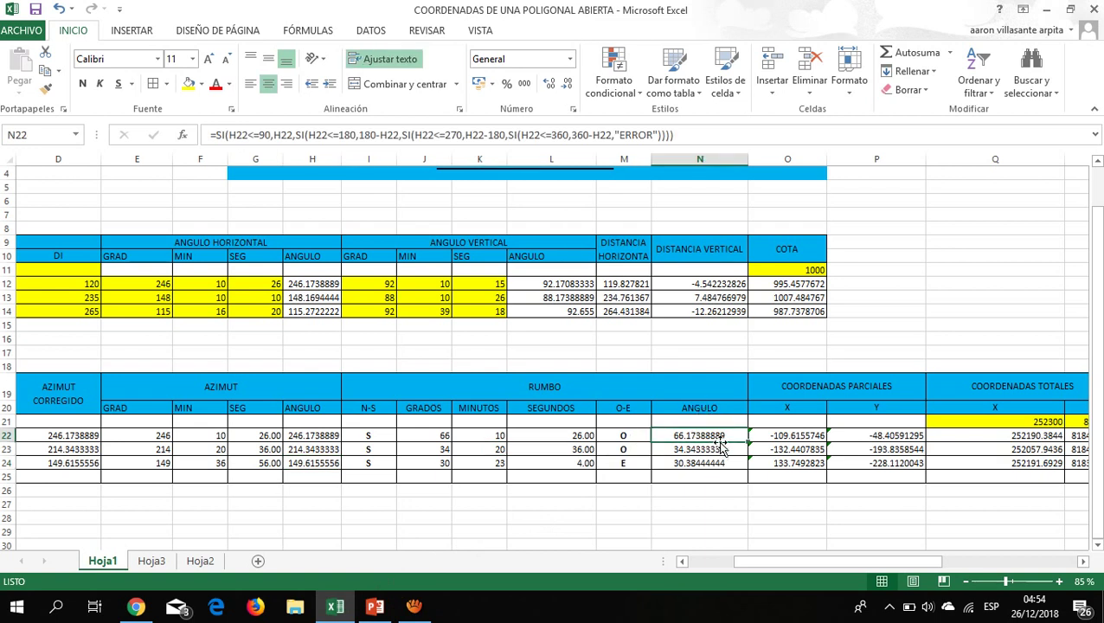
pyautogui.doubleClick(730, 435)
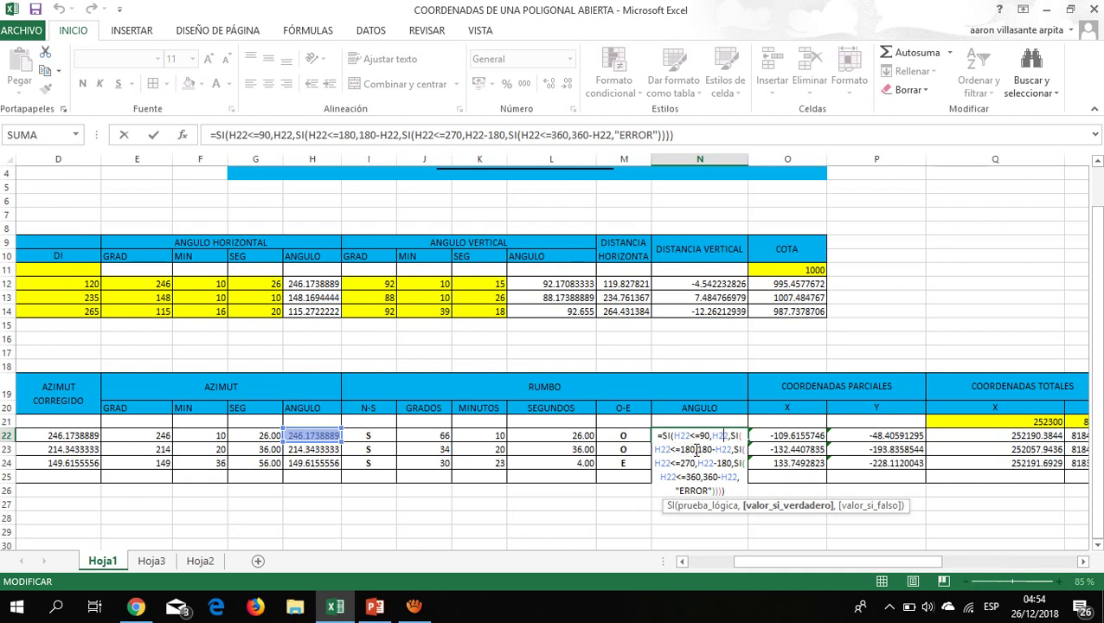
pyautogui.moveTo(697, 449); pyautogui.dragTo(737, 451)
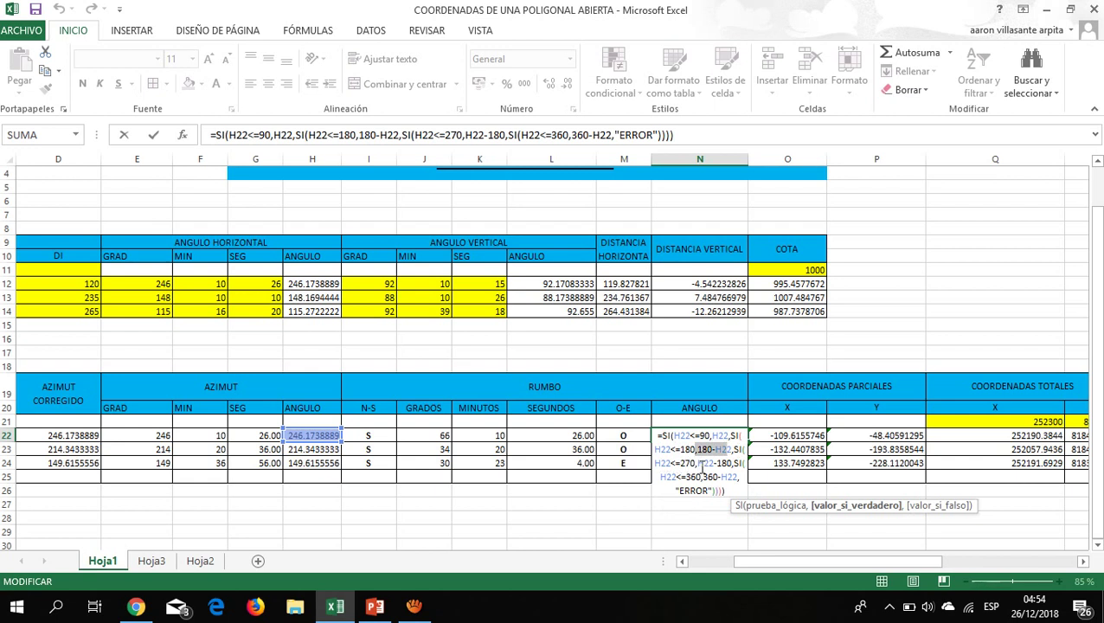
pyautogui.moveTo(704, 464); pyautogui.dragTo(731, 464)
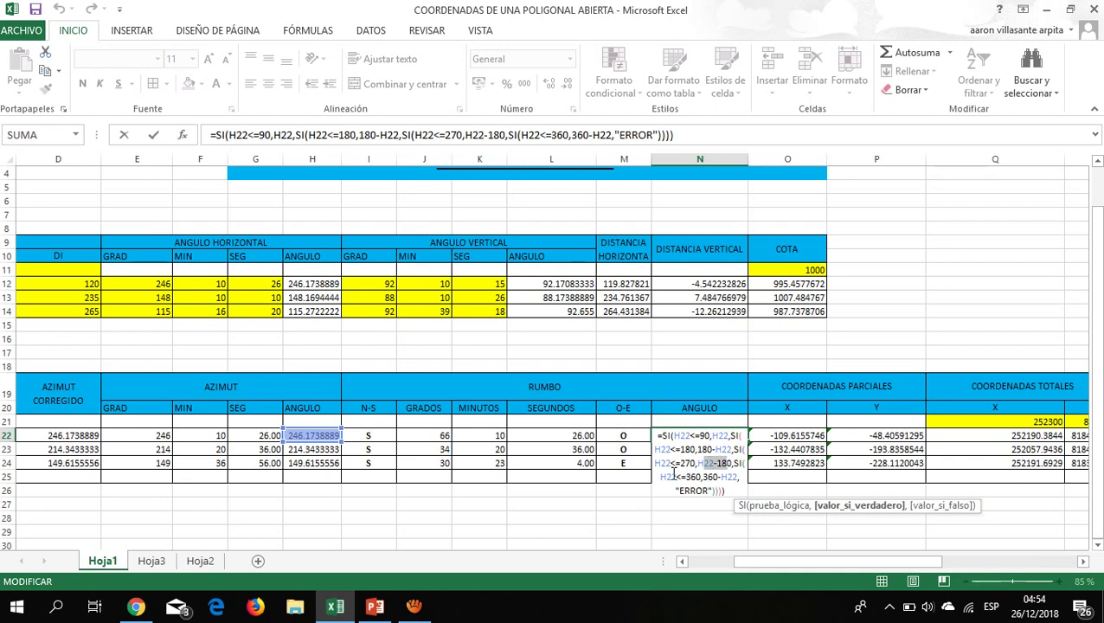
pyautogui.click(668, 475)
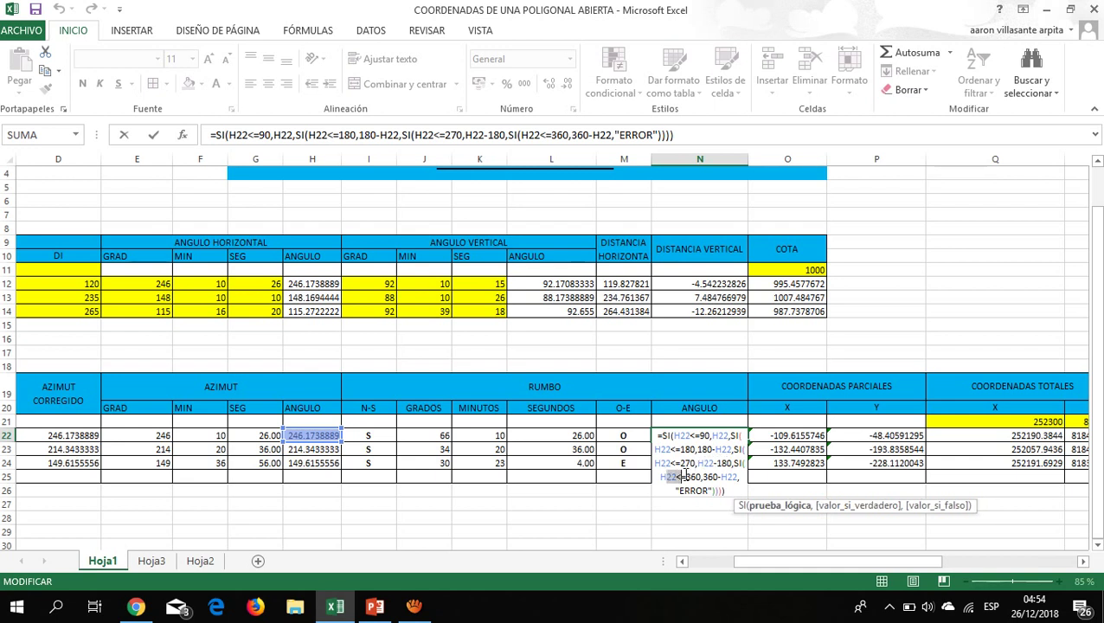
pyautogui.click(704, 477)
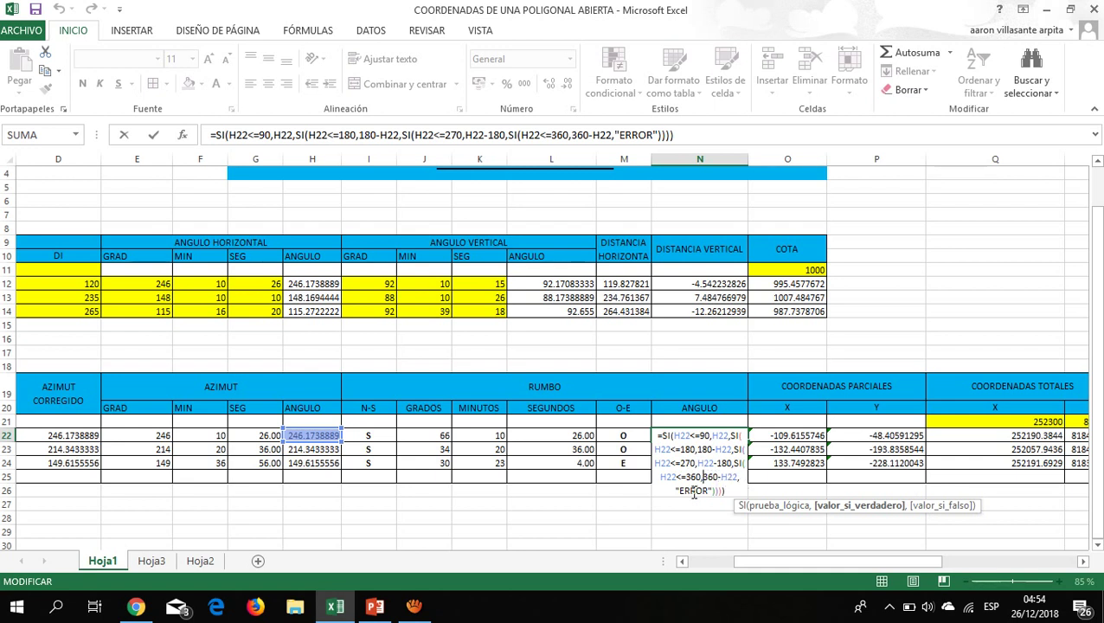
pyautogui.press('Return')
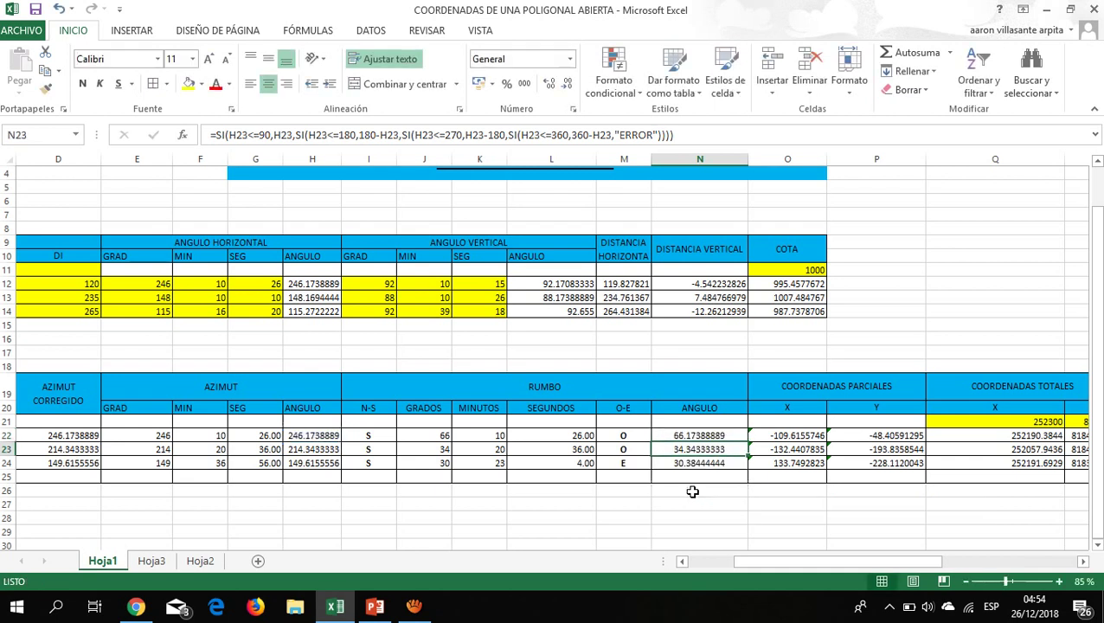
pyautogui.click(718, 435)
pyautogui.moveTo(748, 442); pyautogui.dragTo(727, 475)
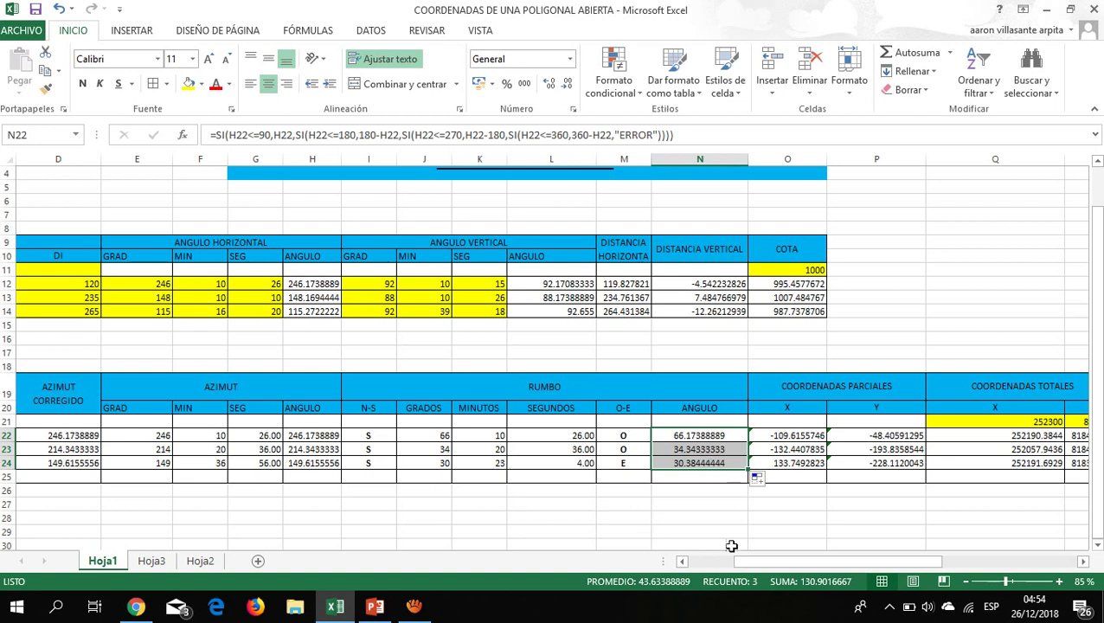
# Examine how the formulas in J22, K22 and L22 break the bearing angle in N22 into degrees, minutes and seconds.
pyautogui.moveTo(746, 560); pyautogui.dragTo(728, 561)
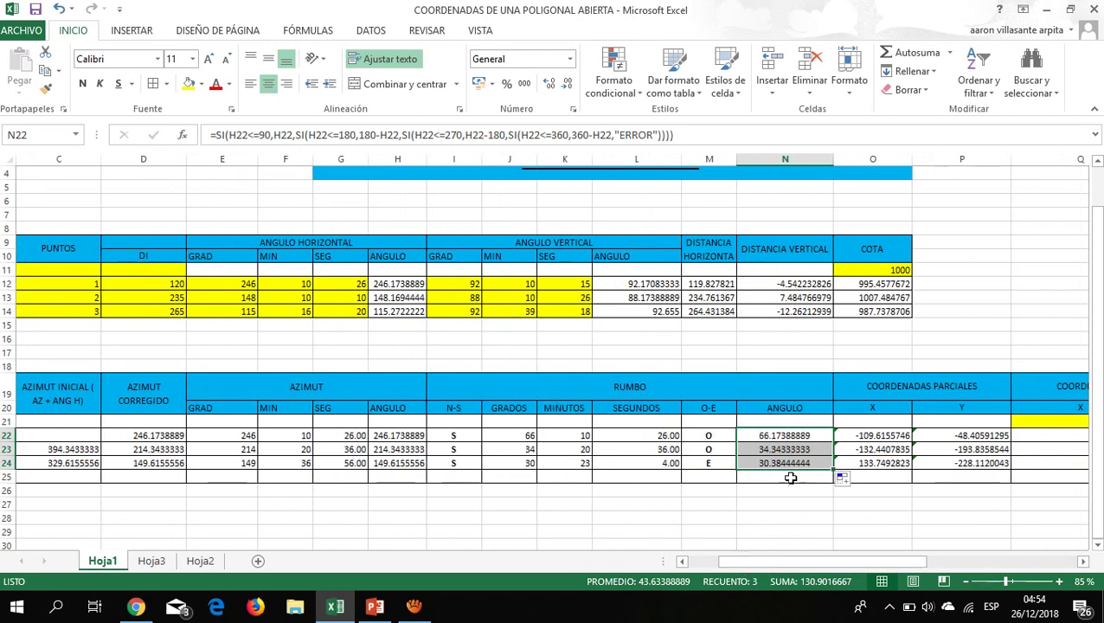
pyautogui.doubleClick(512, 436)
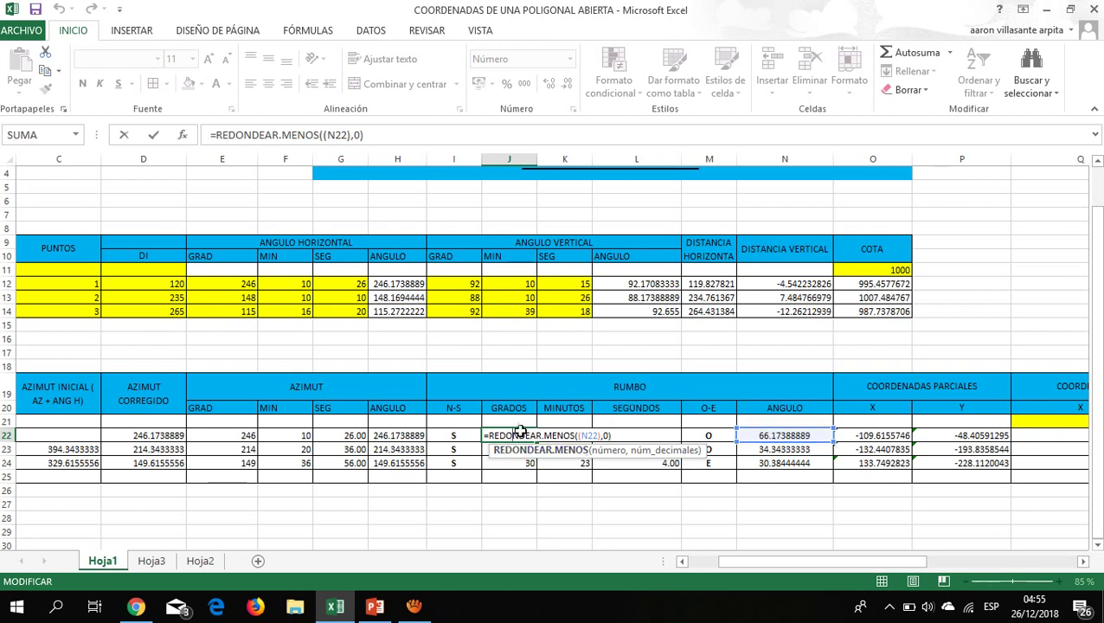
pyautogui.press('Return')
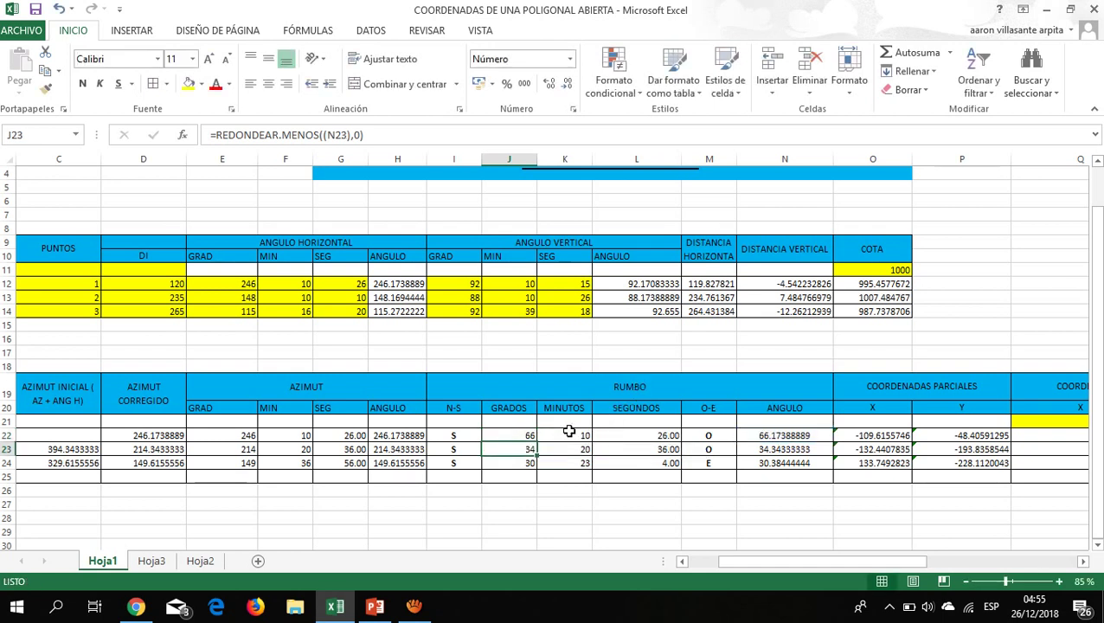
pyautogui.click(568, 432)
pyautogui.doubleClick(569, 431)
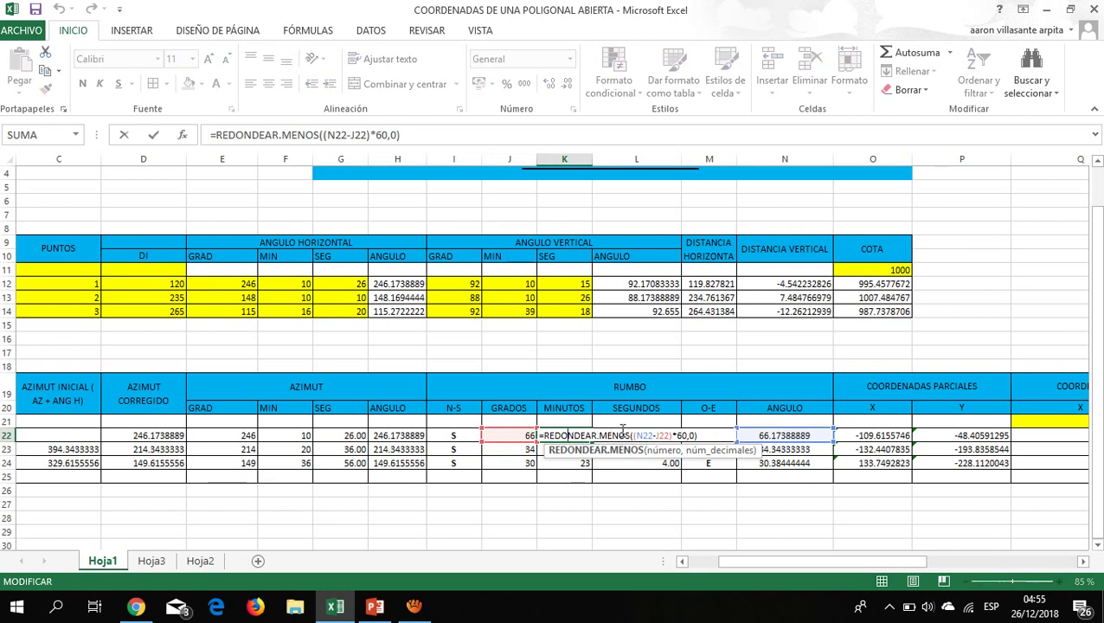
pyautogui.press('Return')
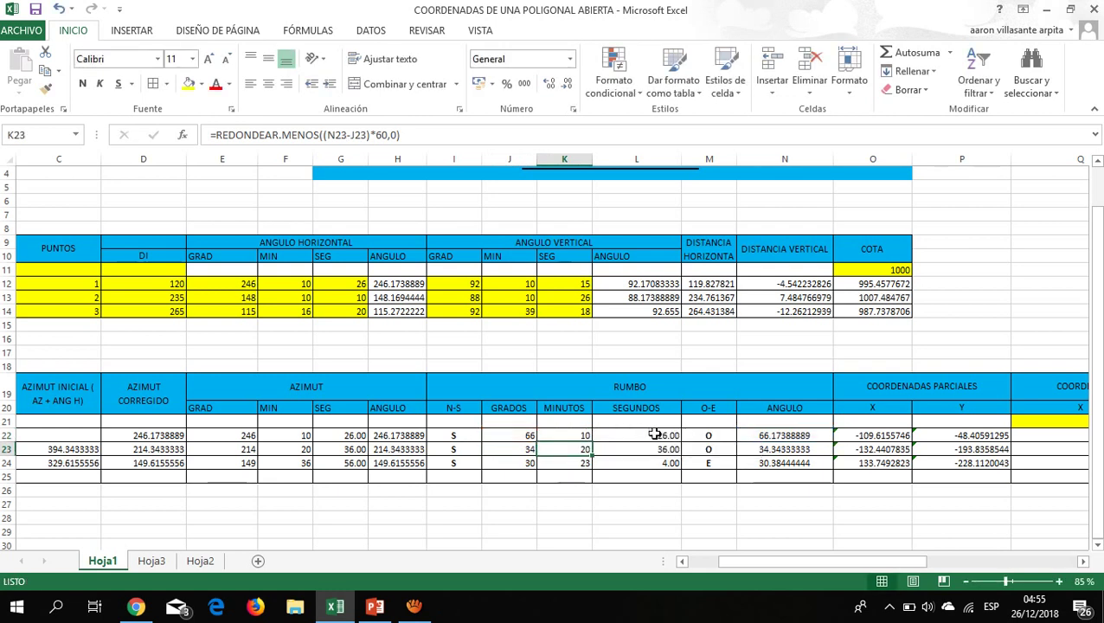
pyautogui.doubleClick(655, 434)
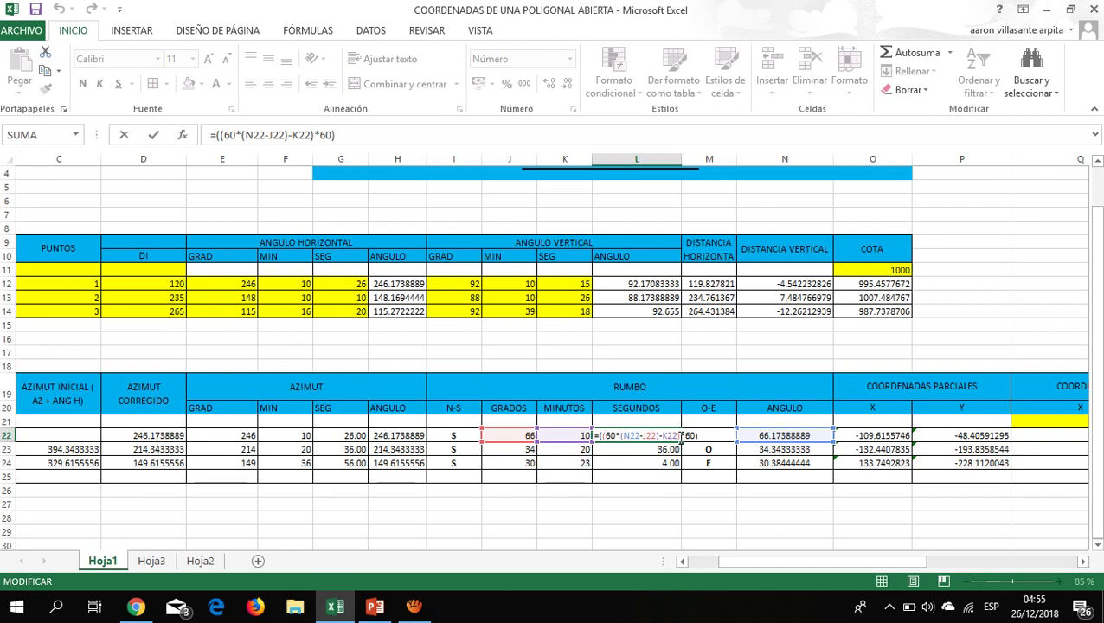
pyautogui.hotkey('ctrl', 'Return')
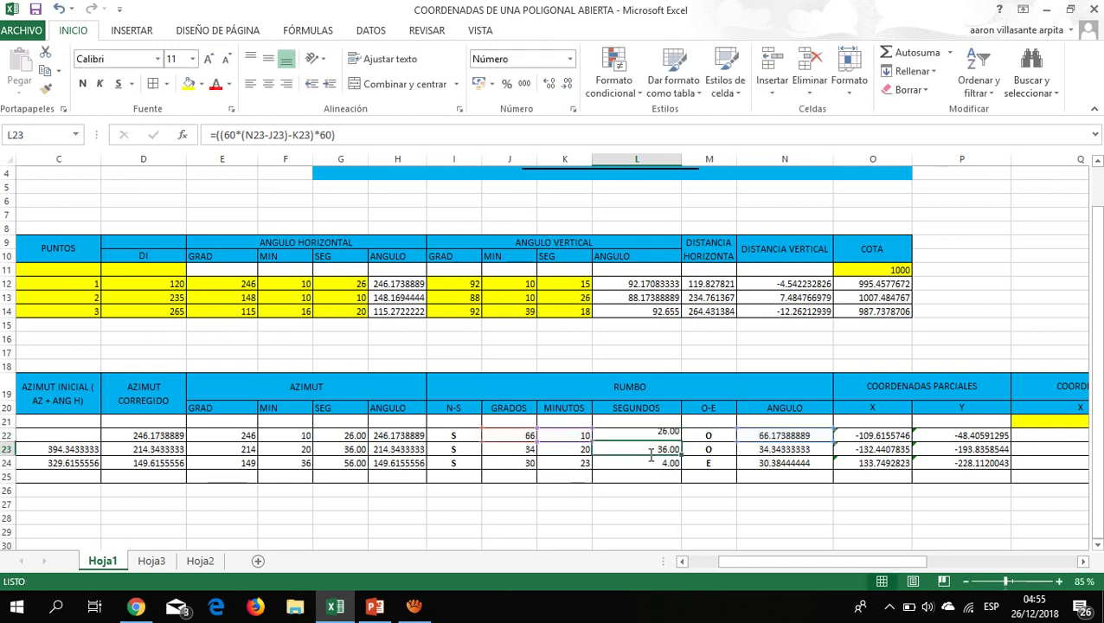
# Copy the bearing seconds, minutes and degrees formulas from L22, K22 and J22 down to row 24.
pyautogui.moveTo(677, 438); pyautogui.dragTo(678, 467)
pyautogui.click(585, 437)
pyautogui.moveTo(589, 441); pyautogui.dragTo(589, 467)
pyautogui.click(528, 438)
pyautogui.moveTo(535, 441); pyautogui.dragTo(533, 467)
# Check the bearing seconds formulas in L24 and L23, and highlight the N-S and O-E columns from row 20 to 24.
pyautogui.doubleClick(680, 465)
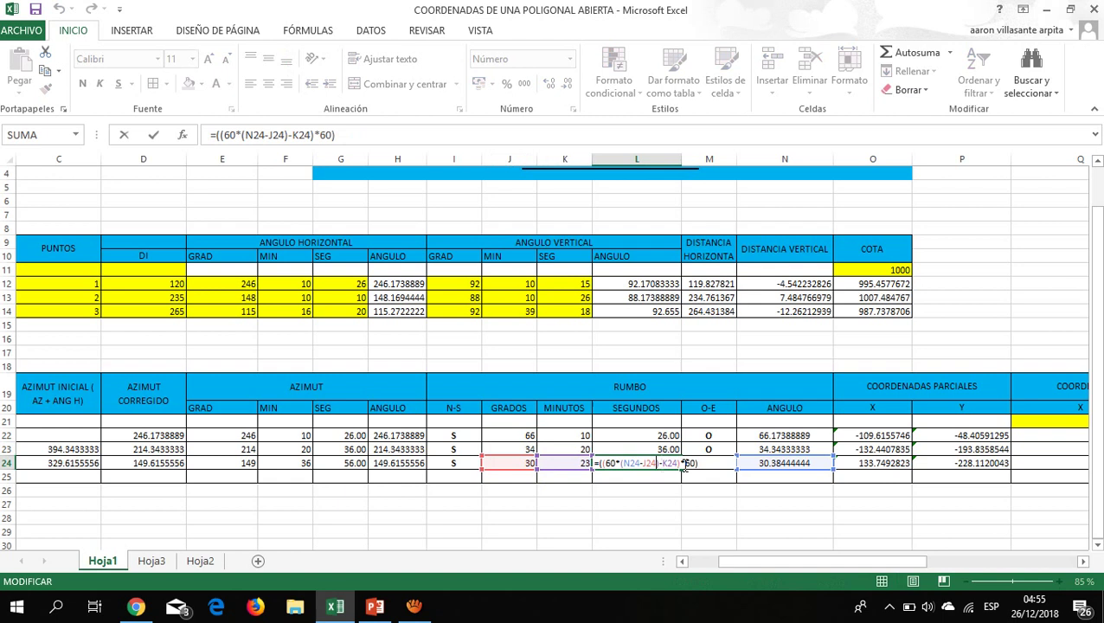
pyautogui.doubleClick(663, 449)
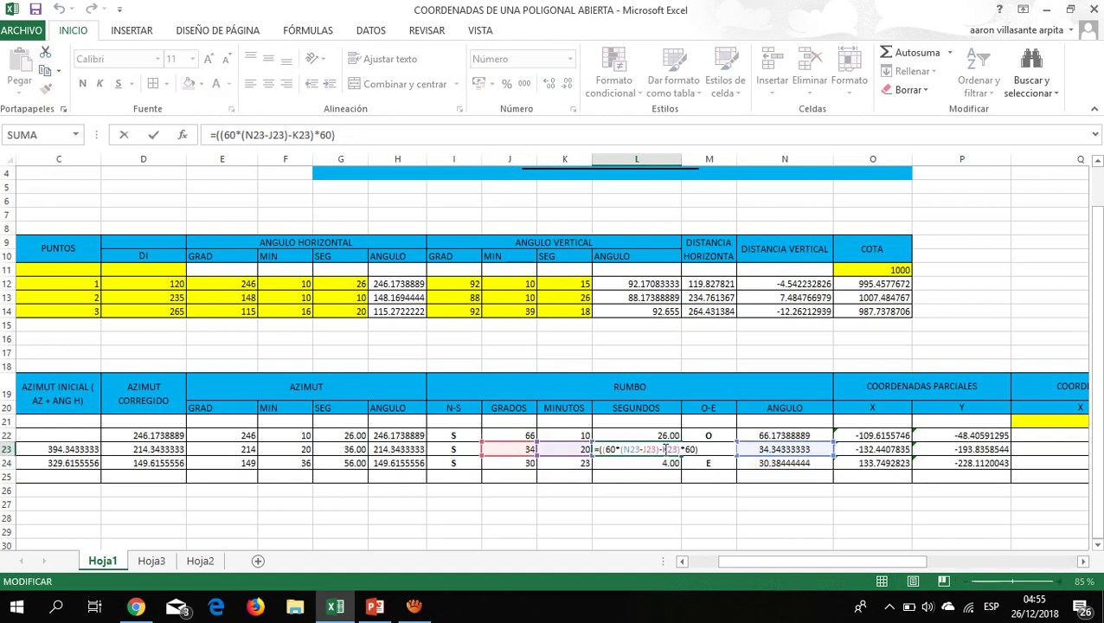
pyautogui.press('Return')
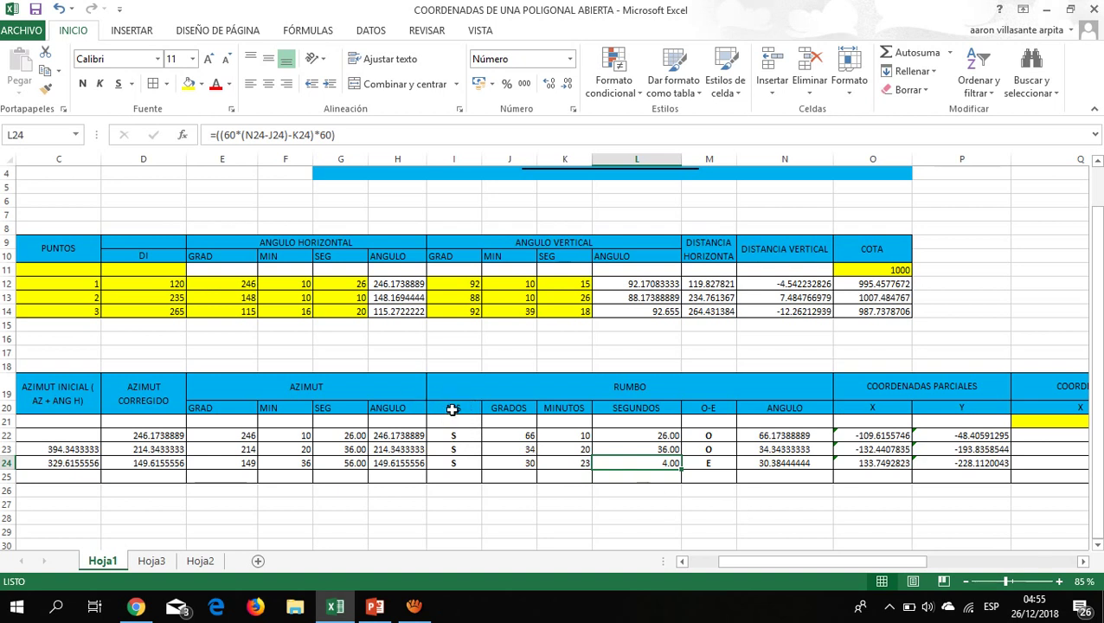
pyautogui.moveTo(453, 409); pyautogui.dragTo(493, 475)
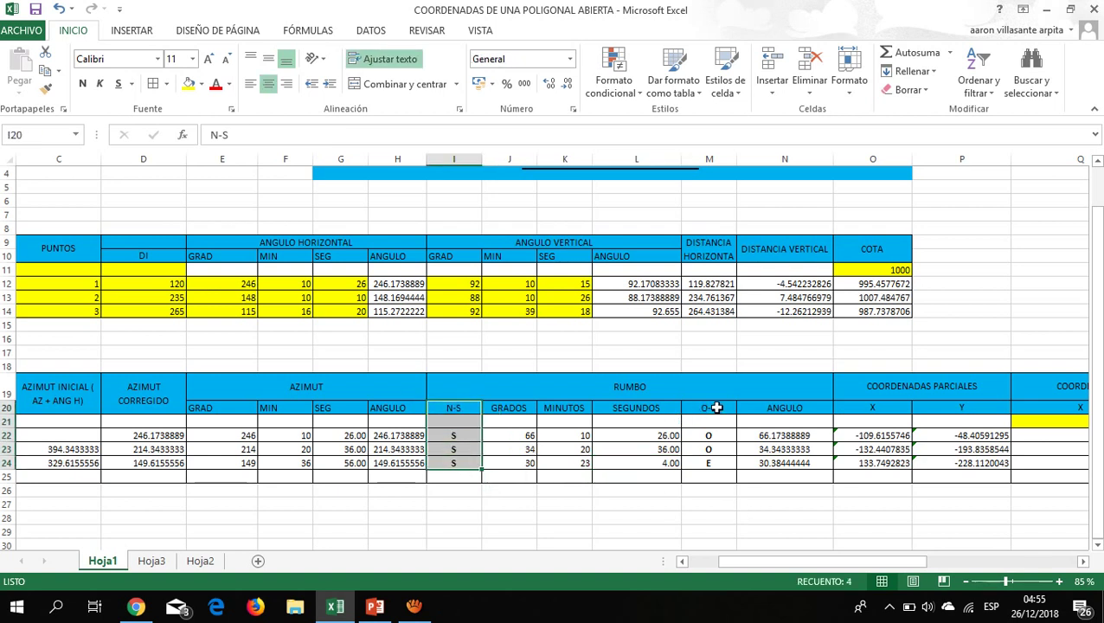
pyautogui.moveTo(714, 408); pyautogui.dragTo(716, 463)
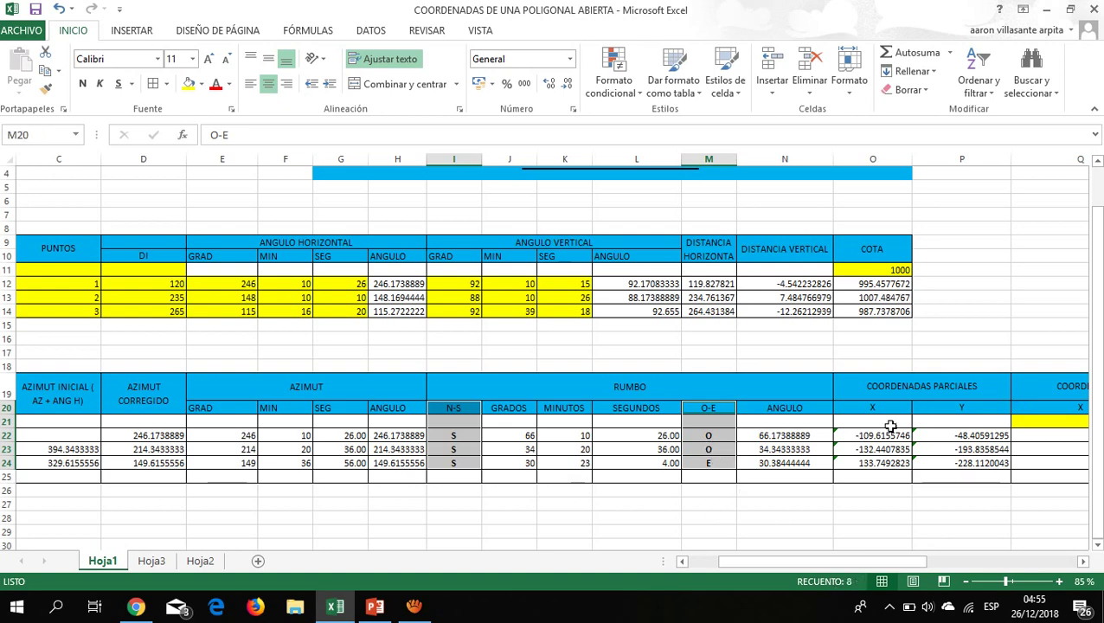
# Switch to PowerPoint and examine slide 6's formulas for the partial X and Y coordinates from horizontal distance and azimuth.
pyautogui.click(375, 605)
pyautogui.click(76, 545)
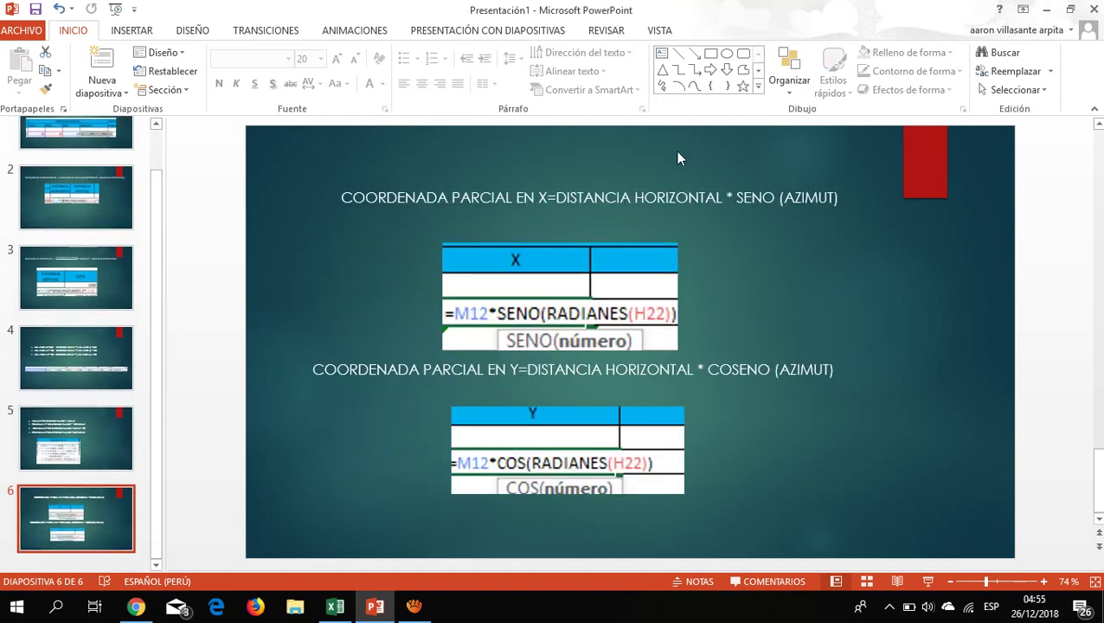
pyautogui.tripleClick(717, 198)
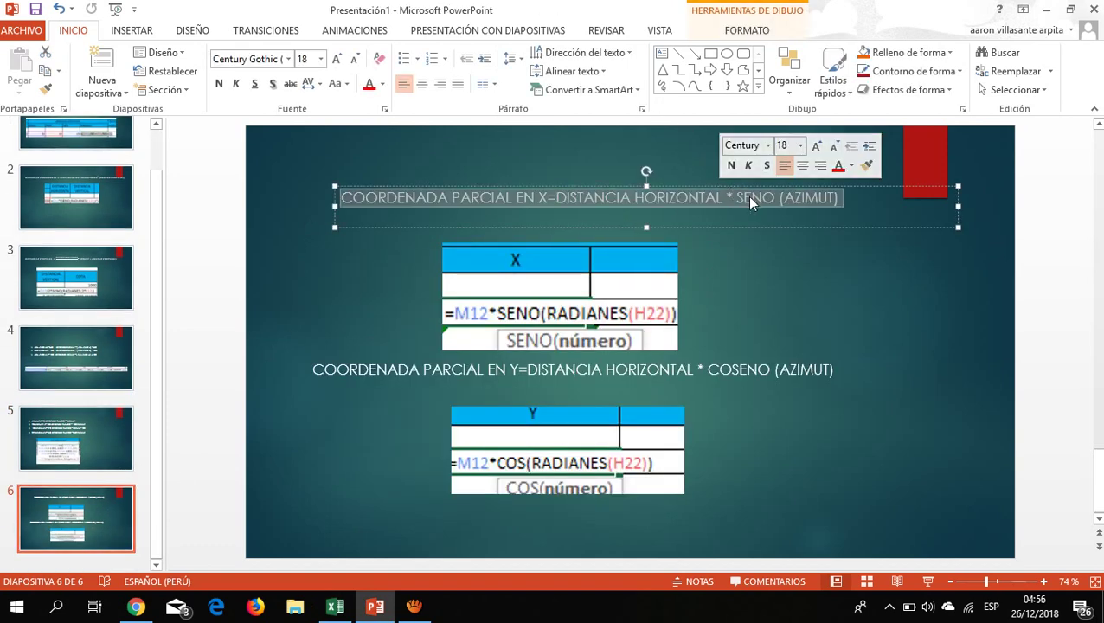
pyautogui.click(749, 197)
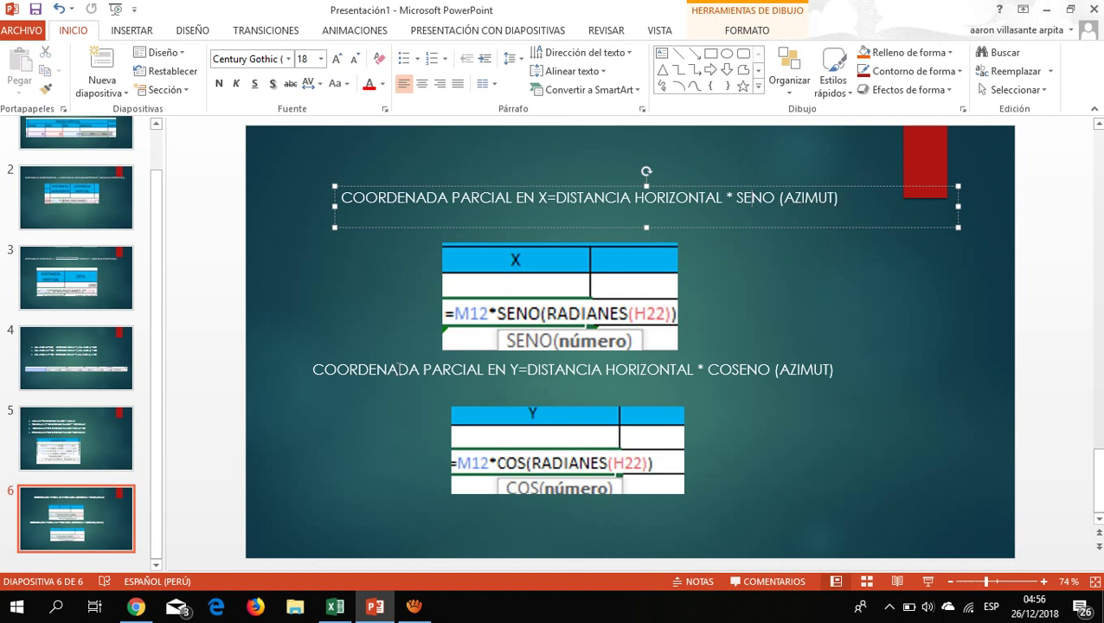
pyautogui.click(806, 378)
pyautogui.click(608, 276)
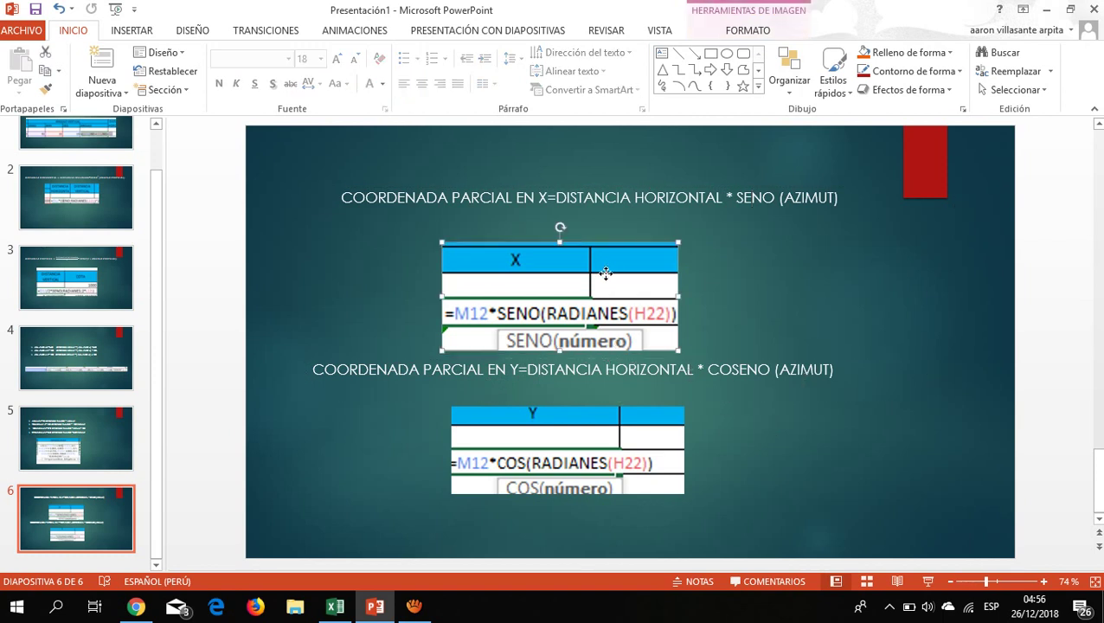
pyautogui.click(575, 431)
pyautogui.click(563, 314)
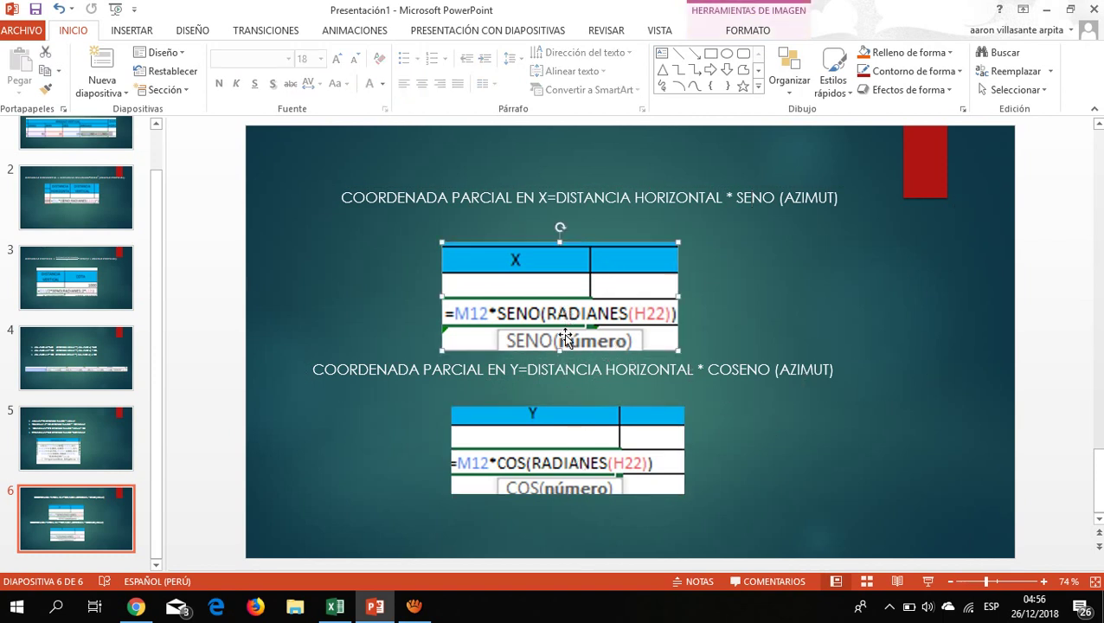
pyautogui.click(586, 453)
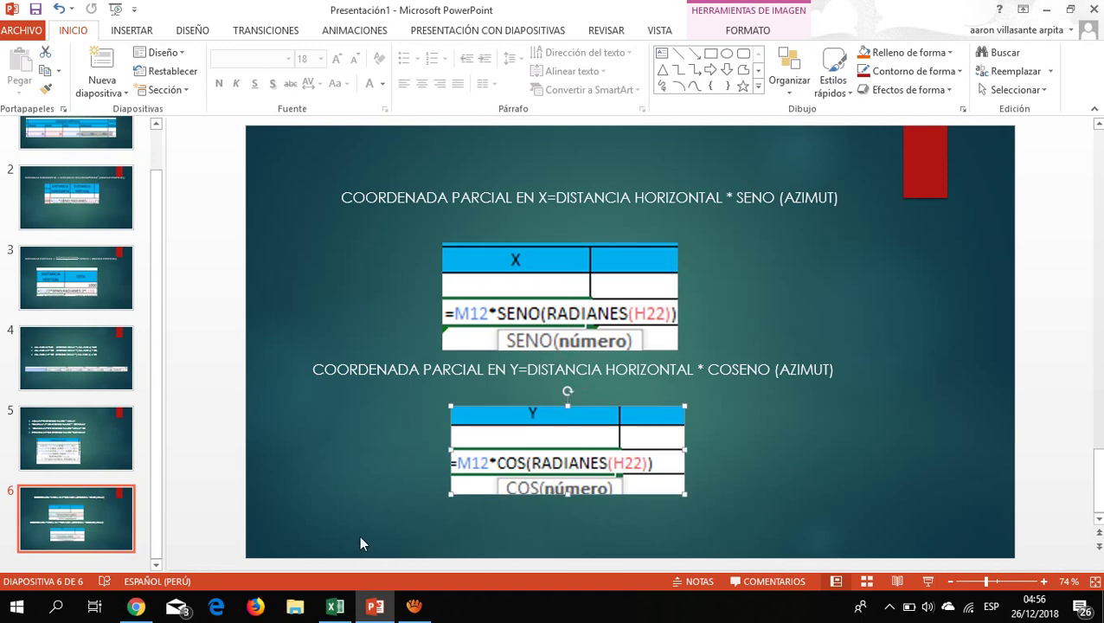
# Switch back to Excel, check the partial X formula =M12*SENO(RADIANES(H22)) in O22 and copy it down to row 24.
pyautogui.click(337, 601)
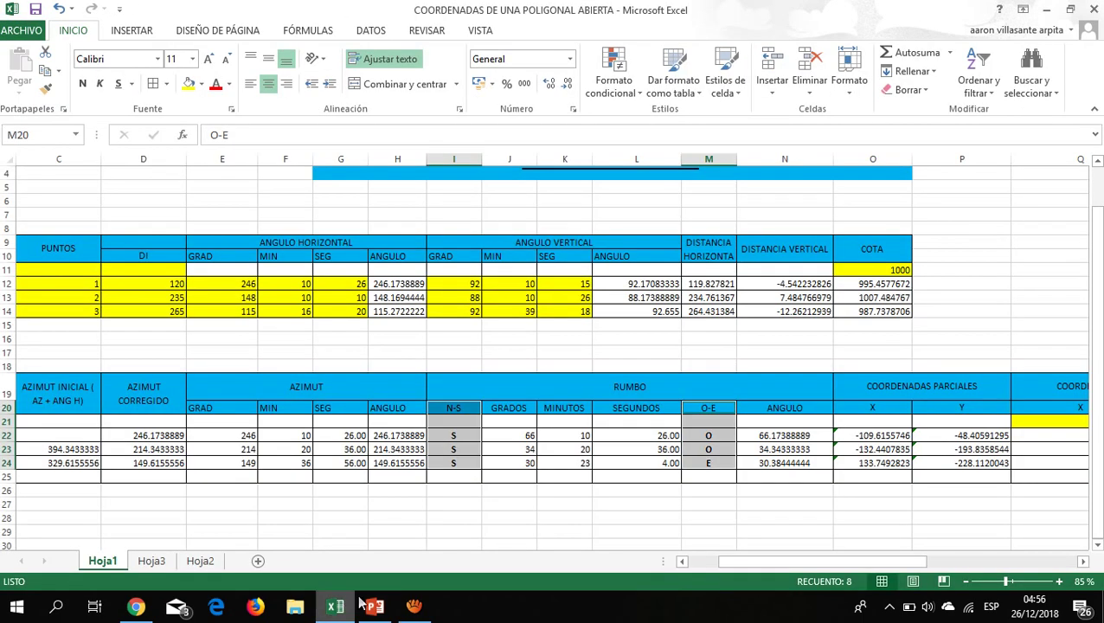
pyautogui.doubleClick(872, 435)
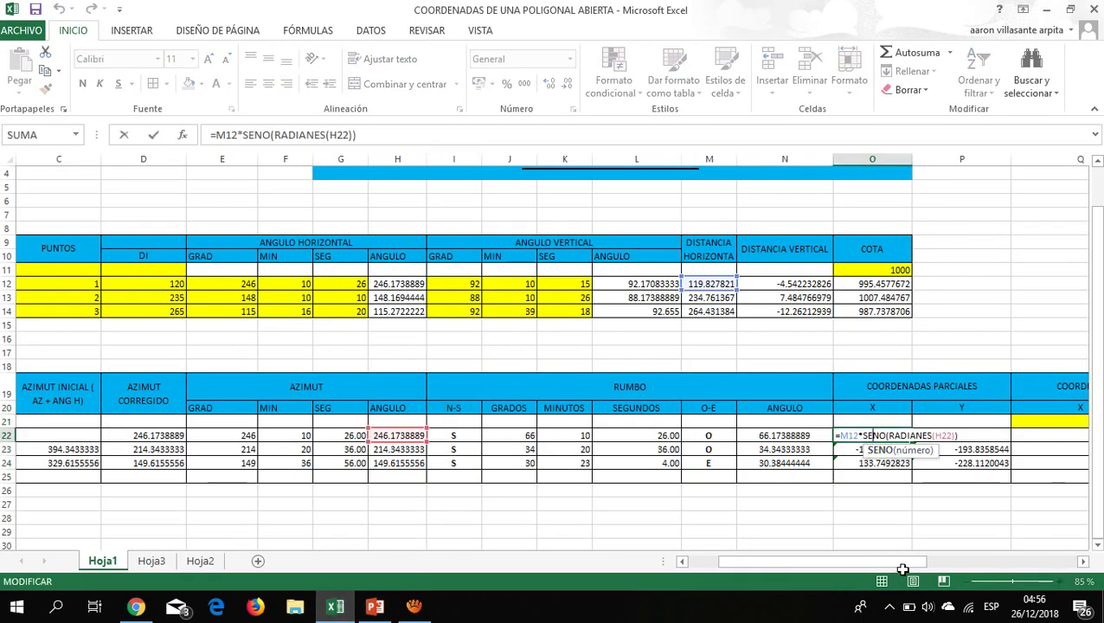
pyautogui.moveTo(902, 568)
pyautogui.mouseDown()
pyautogui.moveTo(860, 561)
pyautogui.moveTo(891, 564)
pyautogui.mouseUp()
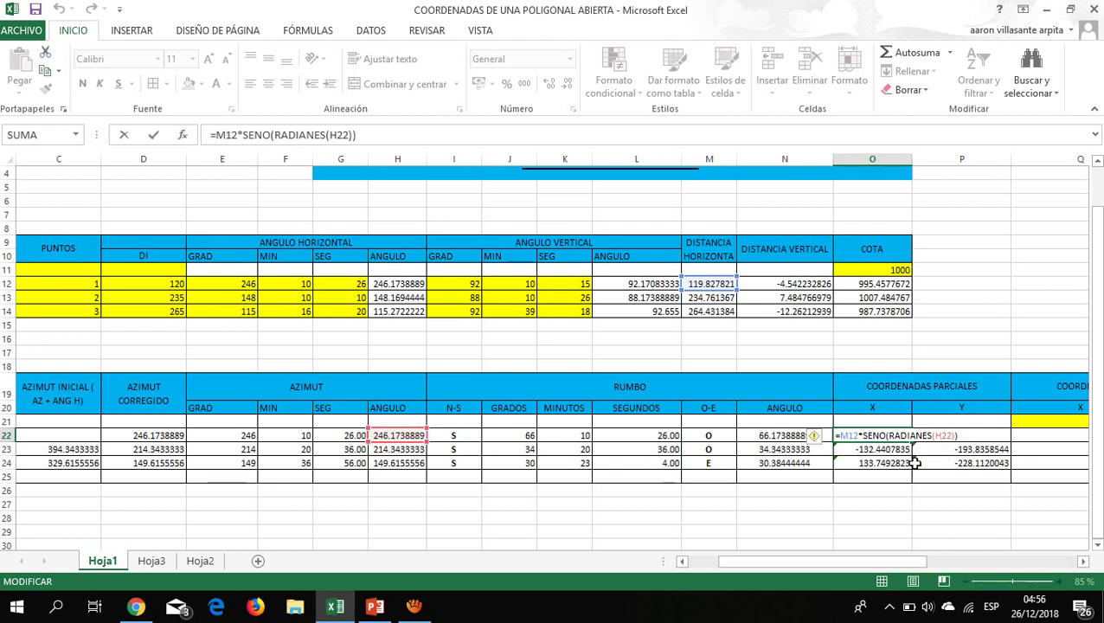
pyautogui.hotkey('ctrl', 'Return')
pyautogui.doubleClick(893, 449)
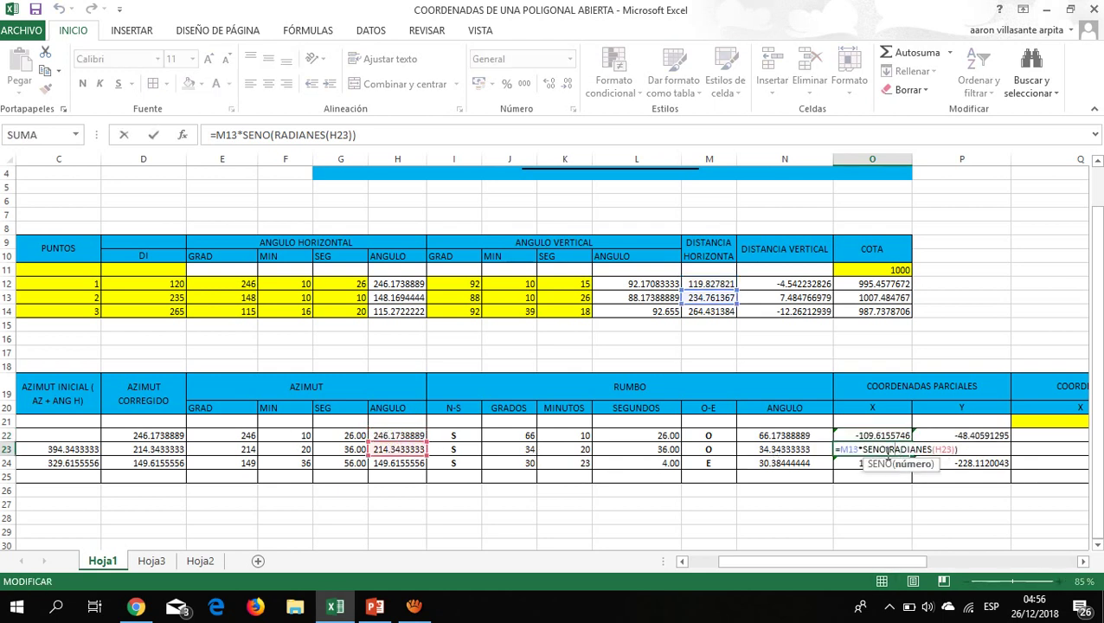
pyautogui.press('Escape')
pyautogui.click(891, 437)
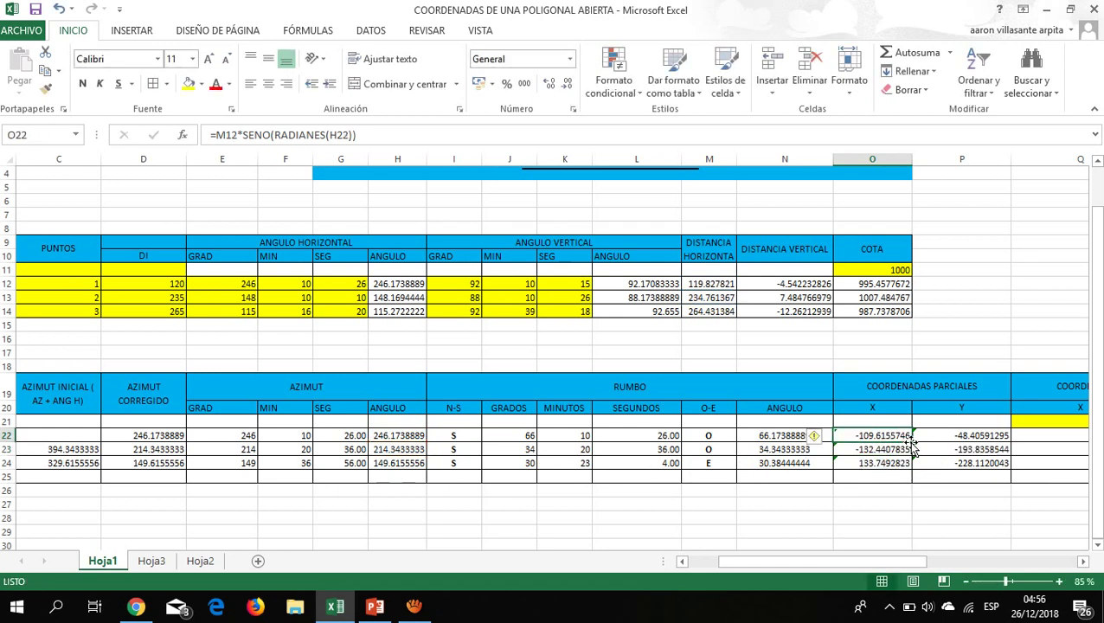
pyautogui.moveTo(912, 442); pyautogui.dragTo(911, 469)
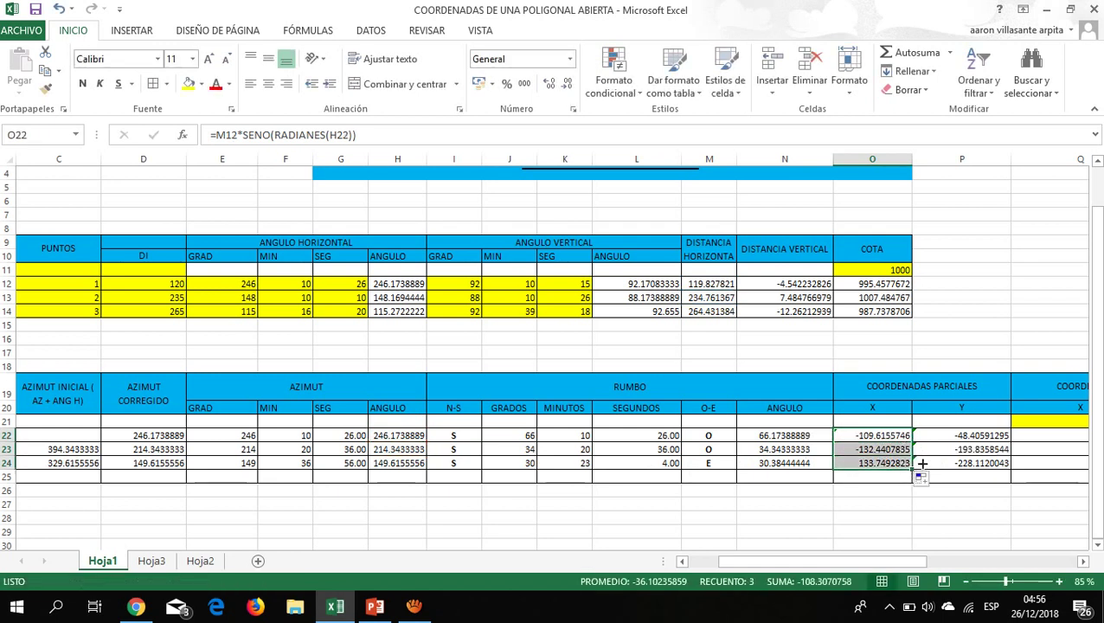
# Check the partial Y formula =M12*COS(RADIANES(H22)) in P22 and copy it down to row 24.
pyautogui.doubleClick(967, 435)
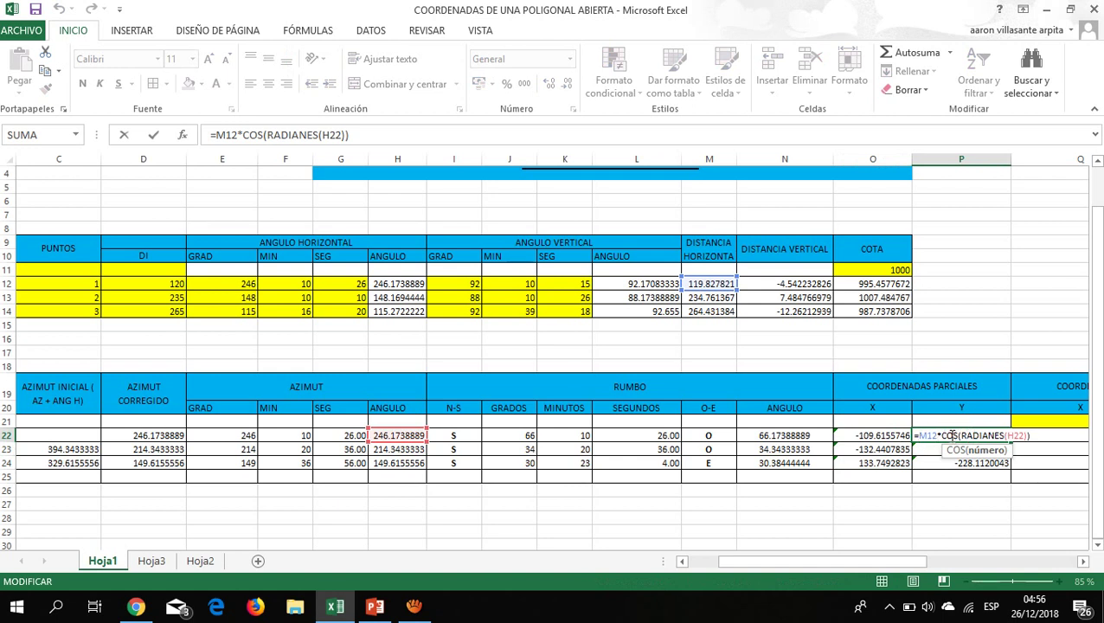
pyautogui.press('Escape')
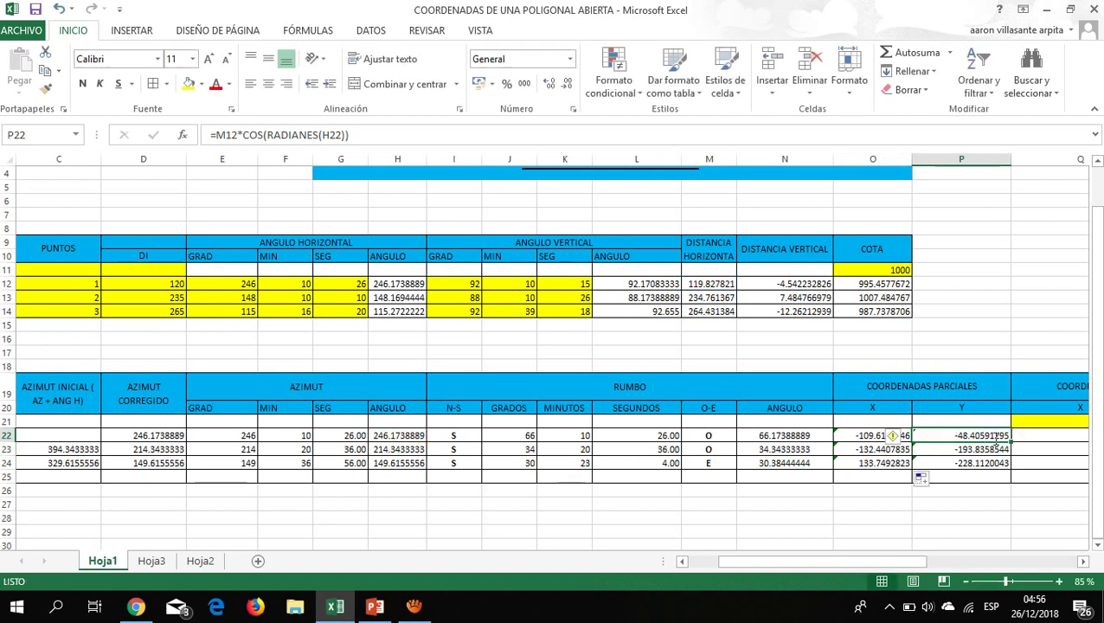
pyautogui.moveTo(1011, 440); pyautogui.dragTo(1009, 467)
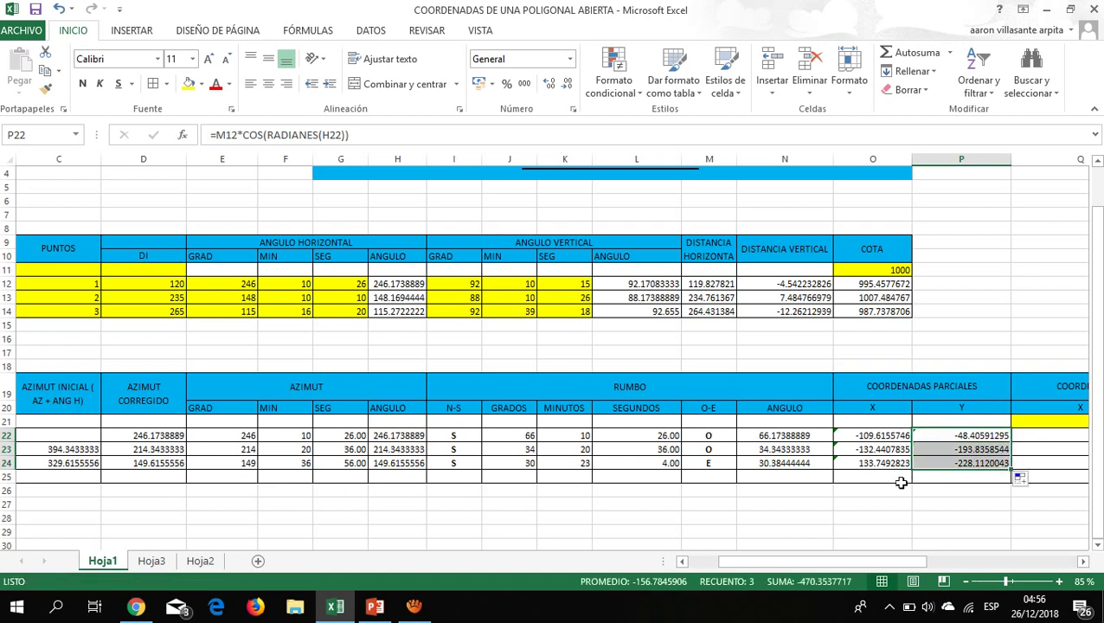
pyautogui.click(811, 519)
pyautogui.click(756, 486)
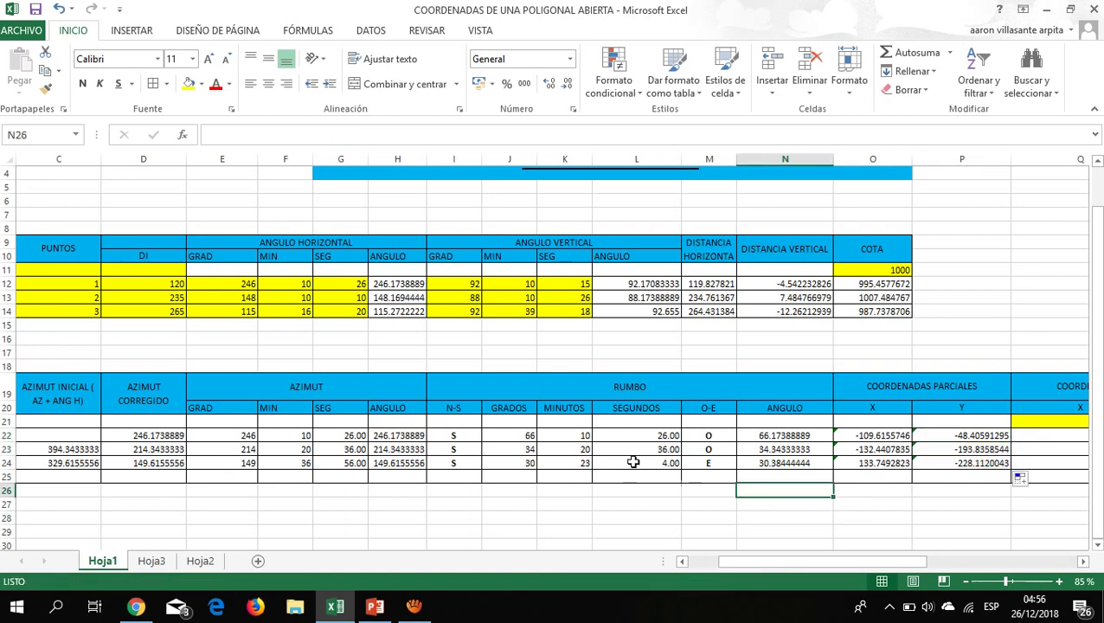
# Examine the N-S formula =SI(P22<0,"S","N") in I22 and copy it down to row 24.
pyautogui.click(448, 447)
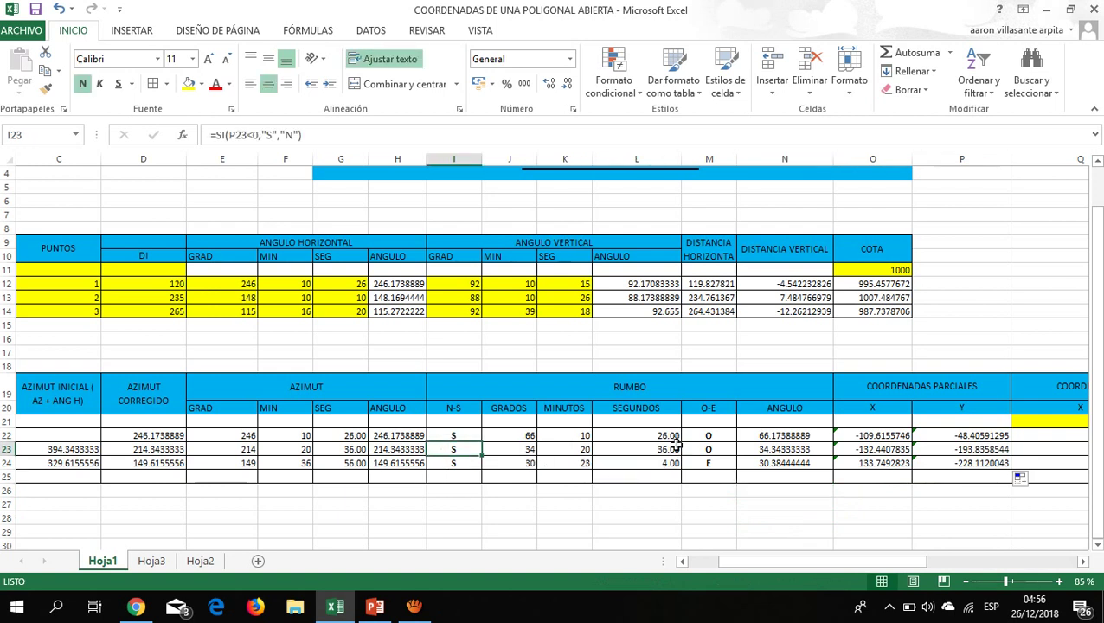
pyautogui.click(459, 433)
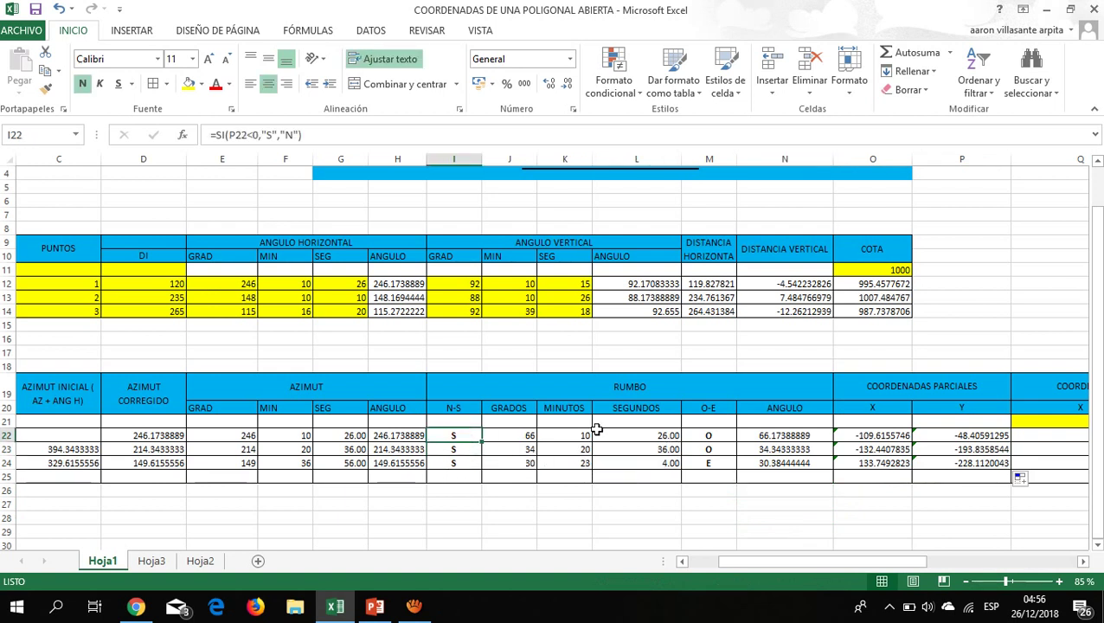
pyautogui.doubleClick(468, 437)
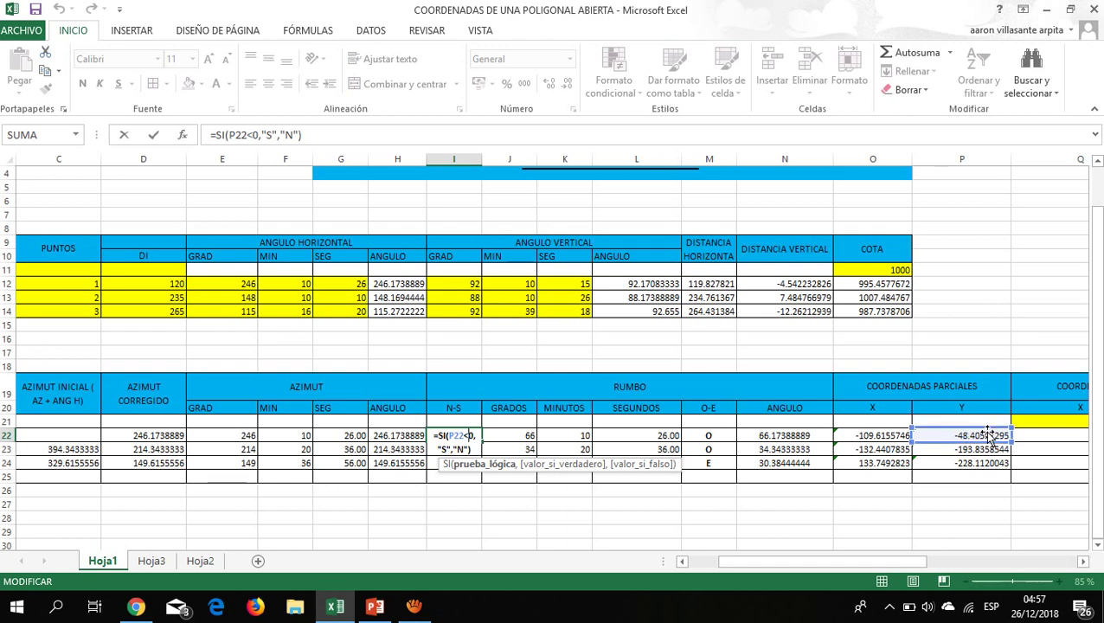
pyautogui.press('Return')
pyautogui.click(474, 436)
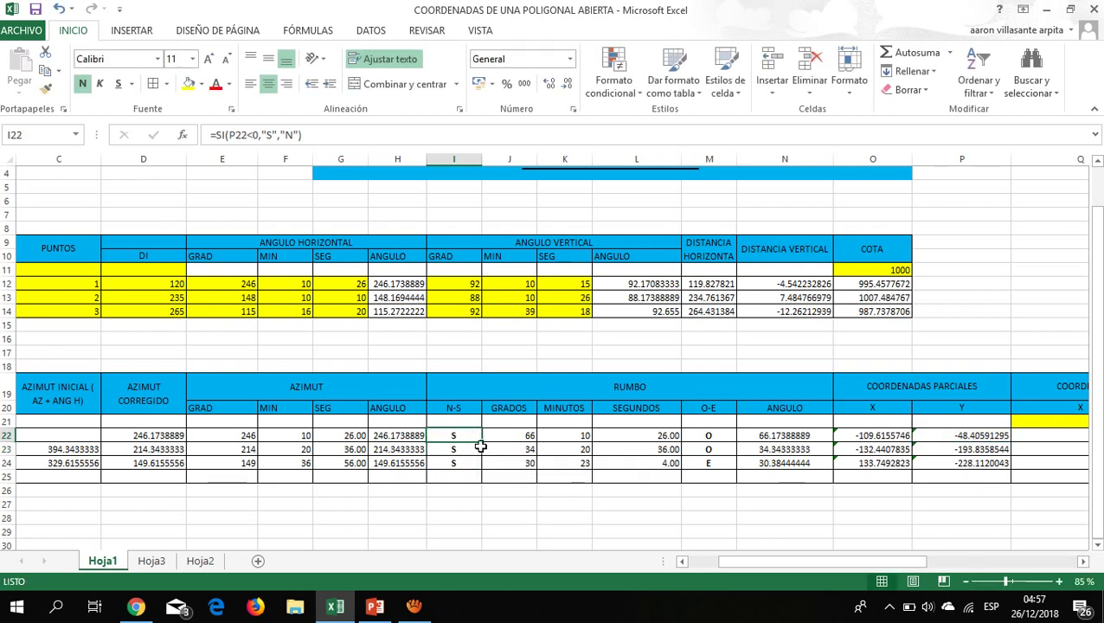
pyautogui.moveTo(480, 443); pyautogui.dragTo(480, 467)
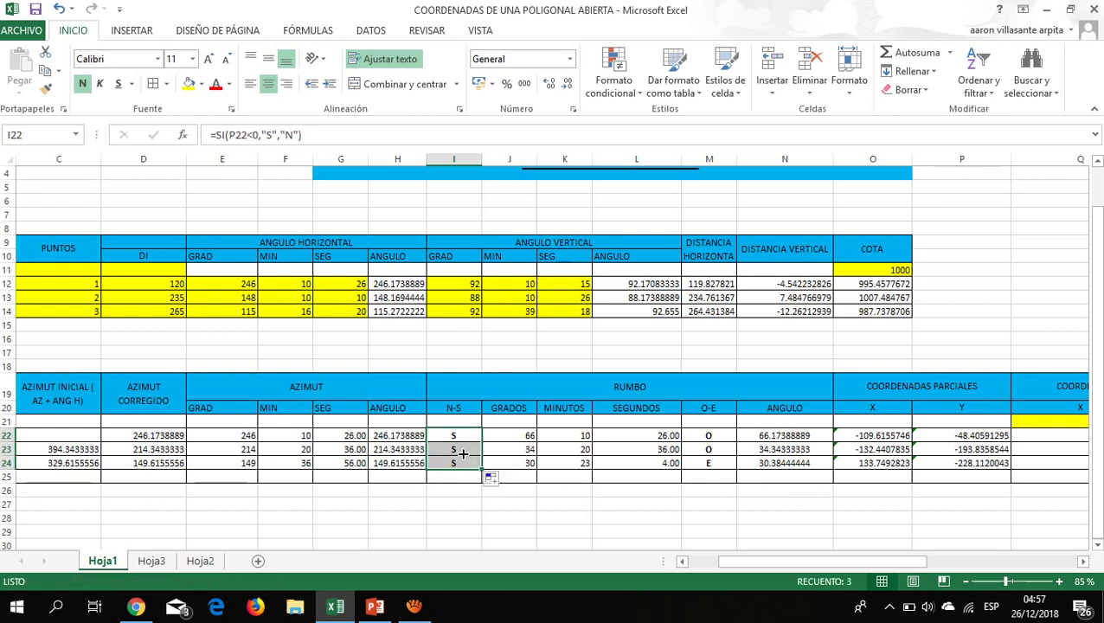
# Check that the copied N-S formulas in I23 and I24 refer to their own rows' partial Y coordinates.
pyautogui.doubleClick(465, 450)
pyautogui.press('Escape')
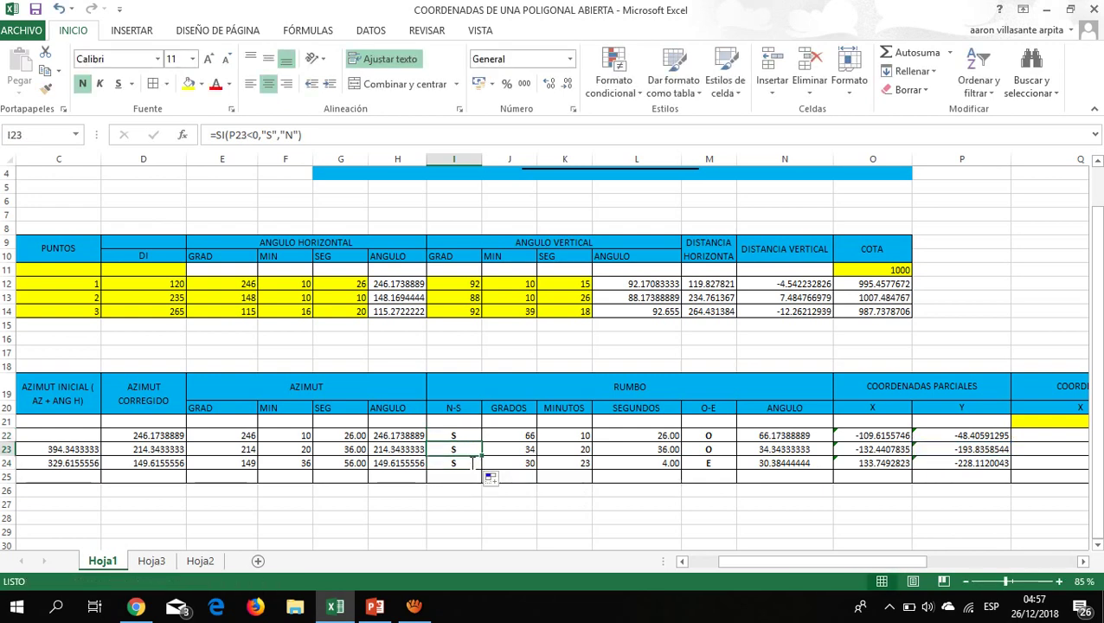
pyautogui.doubleClick(467, 464)
pyautogui.press('Escape')
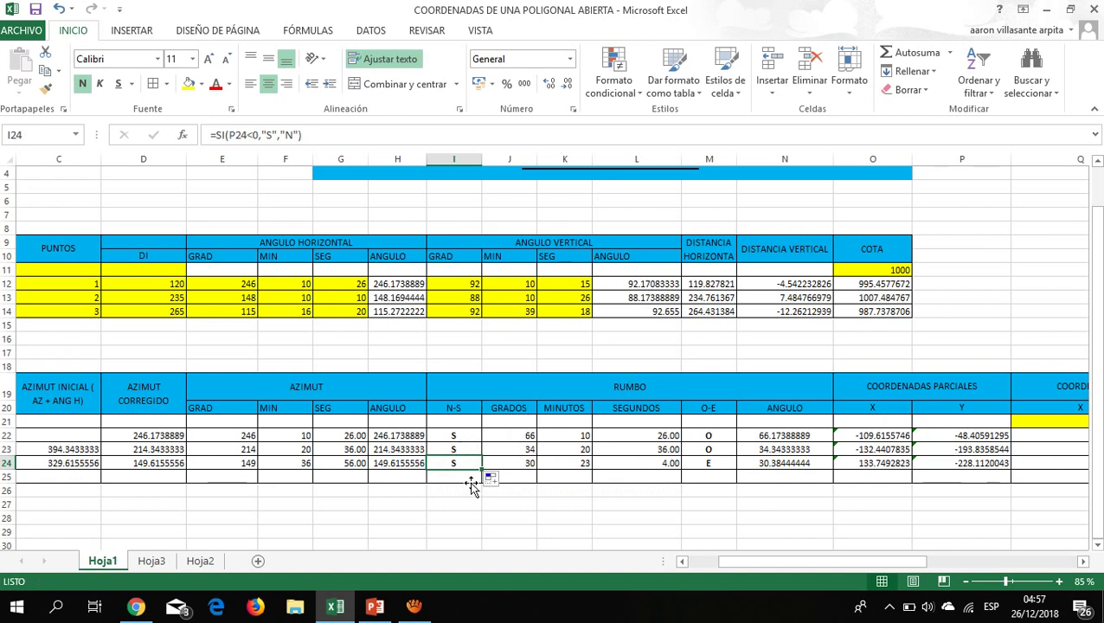
# Examine the O-E formula =SI(O22>0,"E","O") in M22 against the partial X coordinates and copy it down to row 24.
pyautogui.click(723, 437)
pyautogui.doubleClick(723, 437)
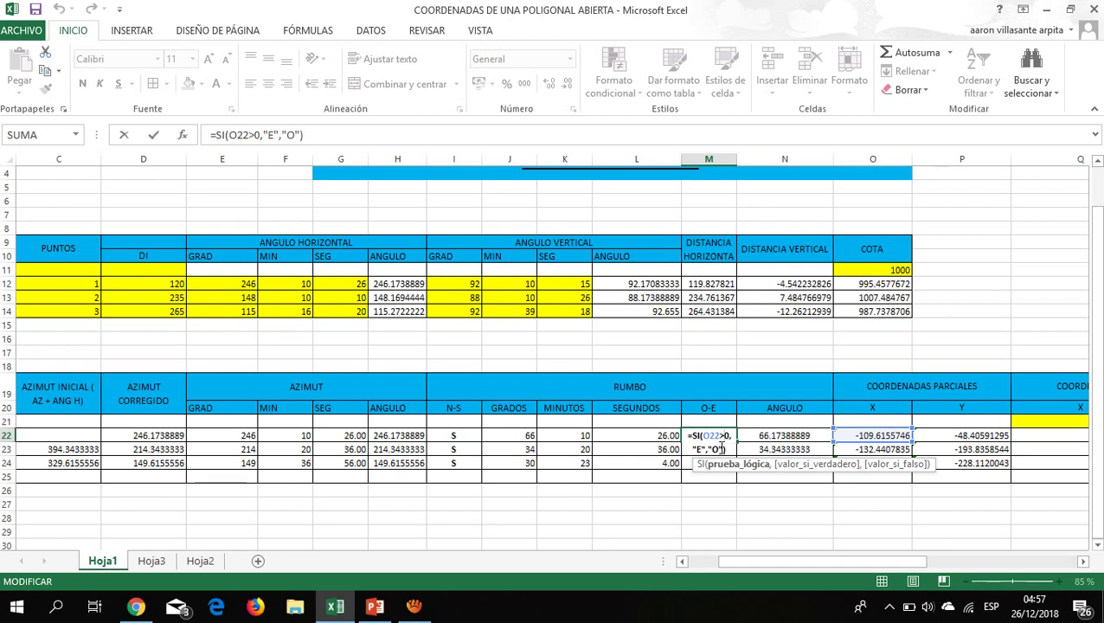
pyautogui.hotkey('ctrl', 'Return')
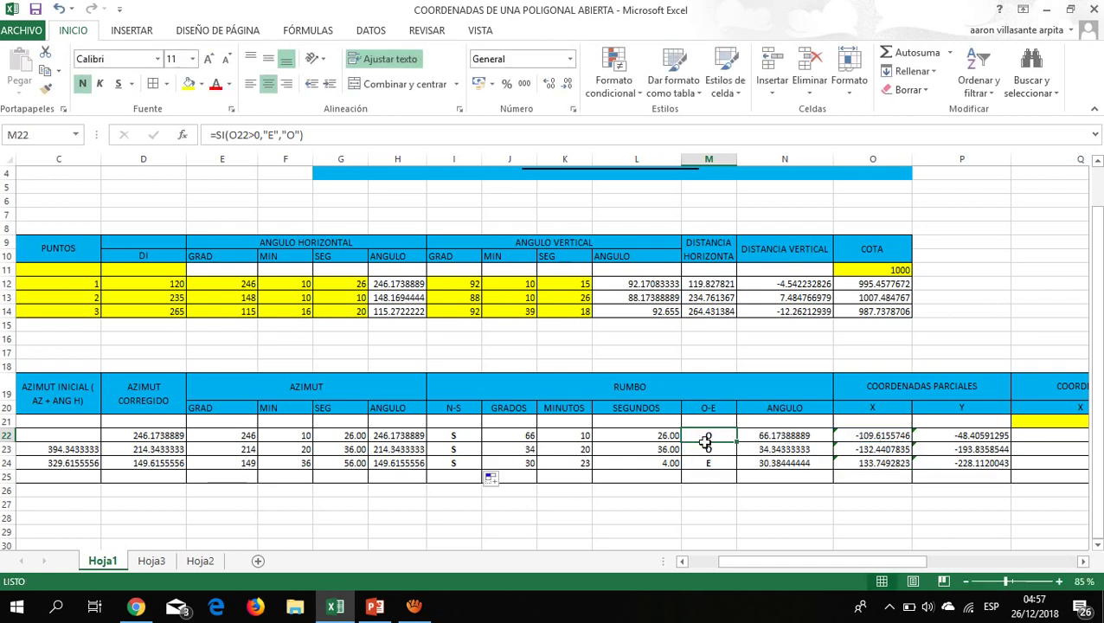
pyautogui.click(865, 448)
pyautogui.click(708, 449)
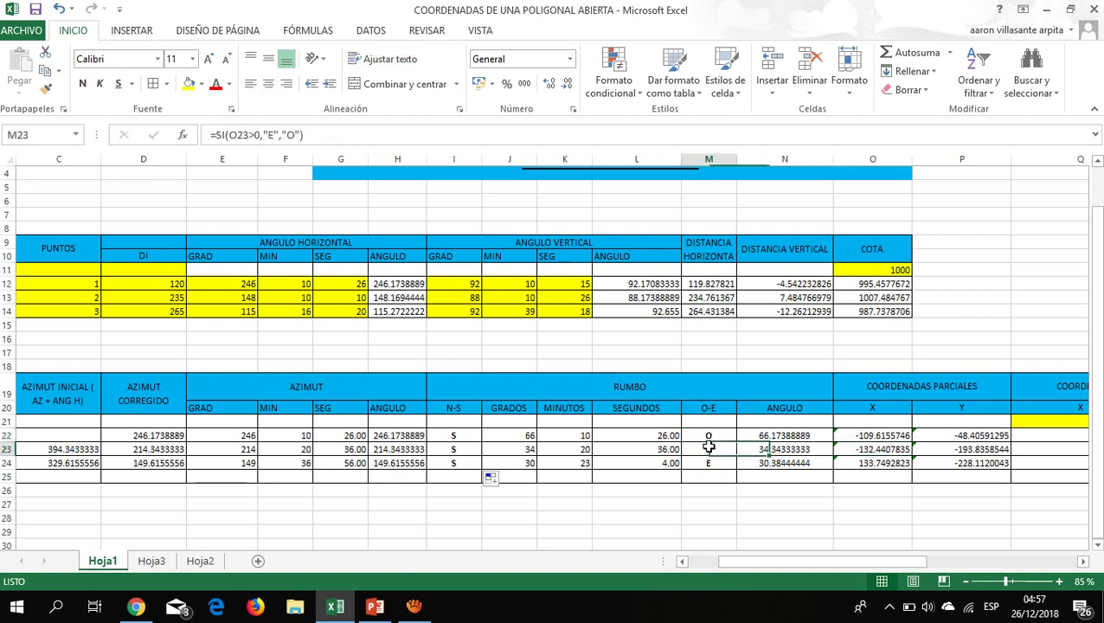
pyautogui.click(844, 462)
pyautogui.click(726, 437)
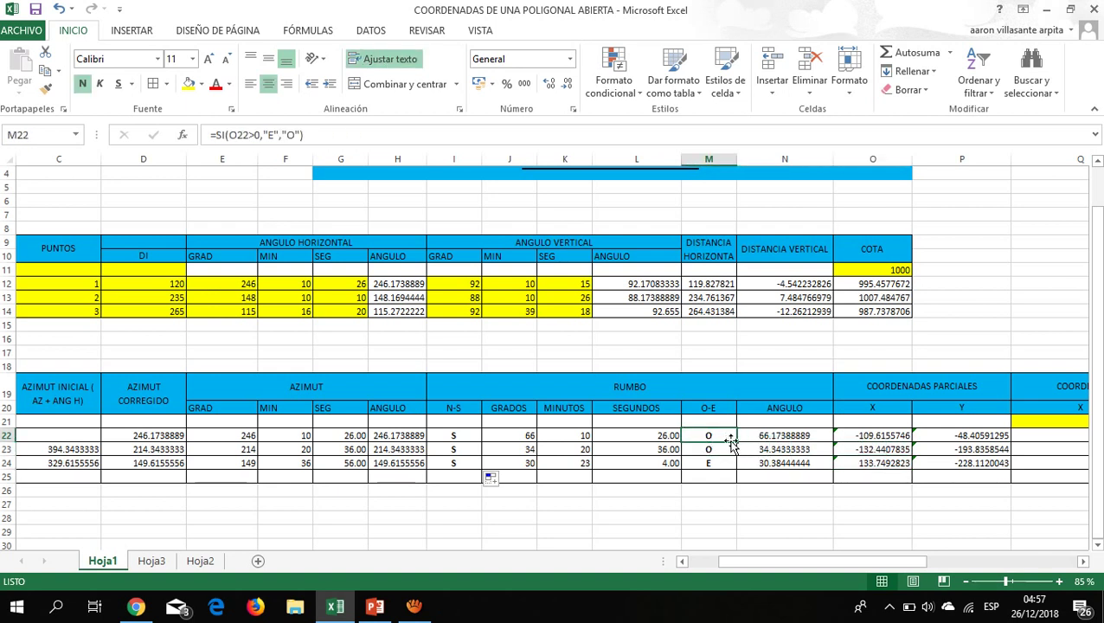
pyautogui.moveTo(733, 442); pyautogui.dragTo(731, 478)
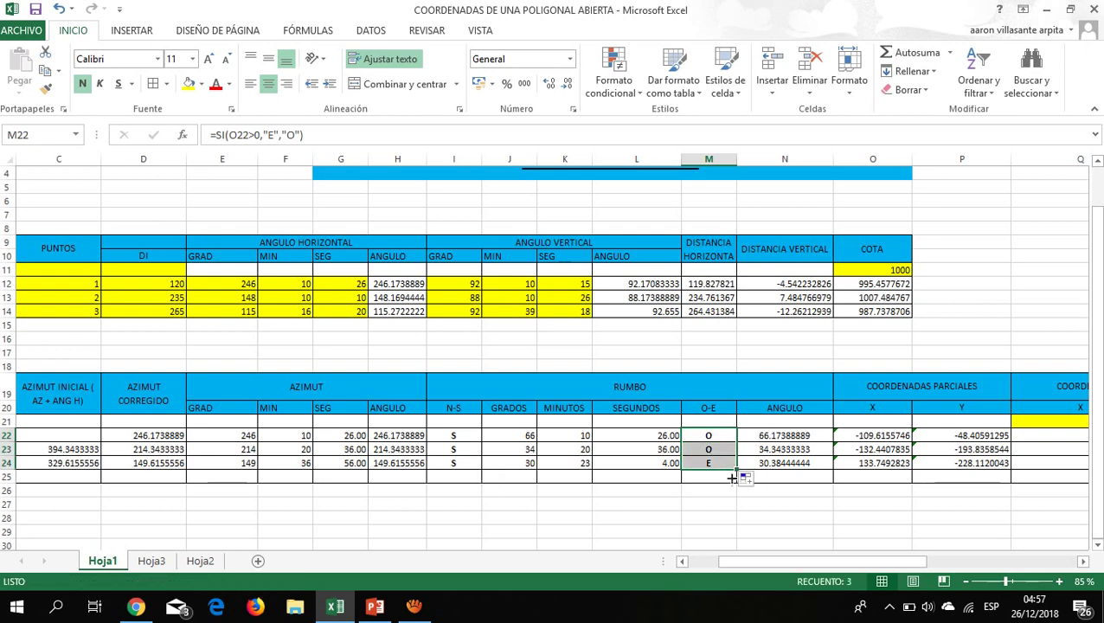
# Check the copied O-E formulas in M24 and M23 against their partial X coordinates.
pyautogui.click(719, 468)
pyautogui.doubleClick(719, 468)
pyautogui.press('Escape')
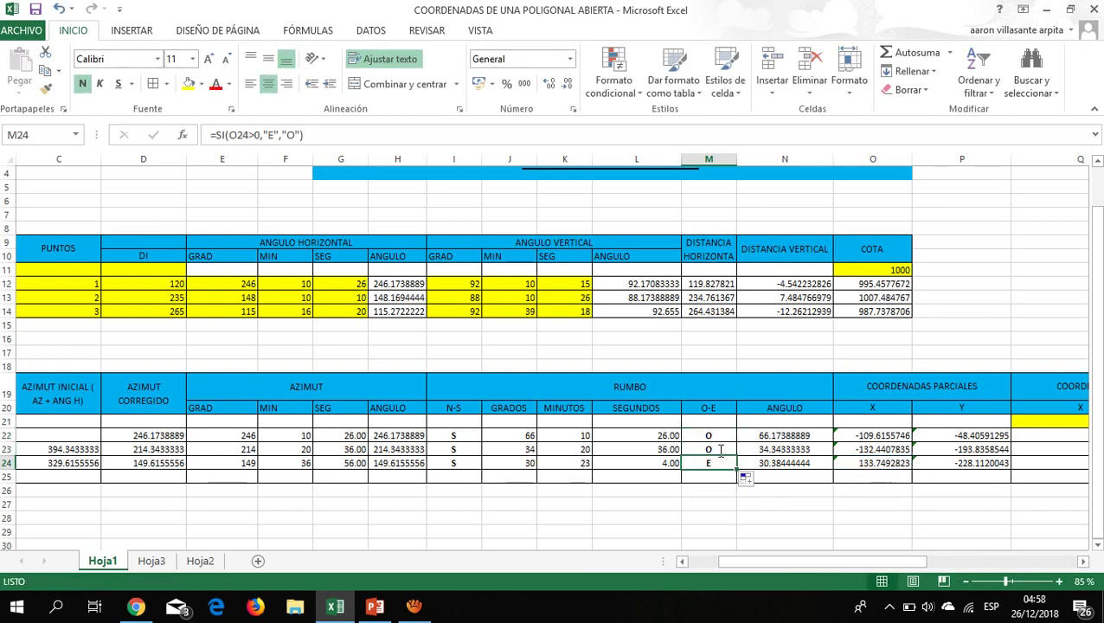
pyautogui.doubleClick(721, 449)
pyautogui.press('Escape')
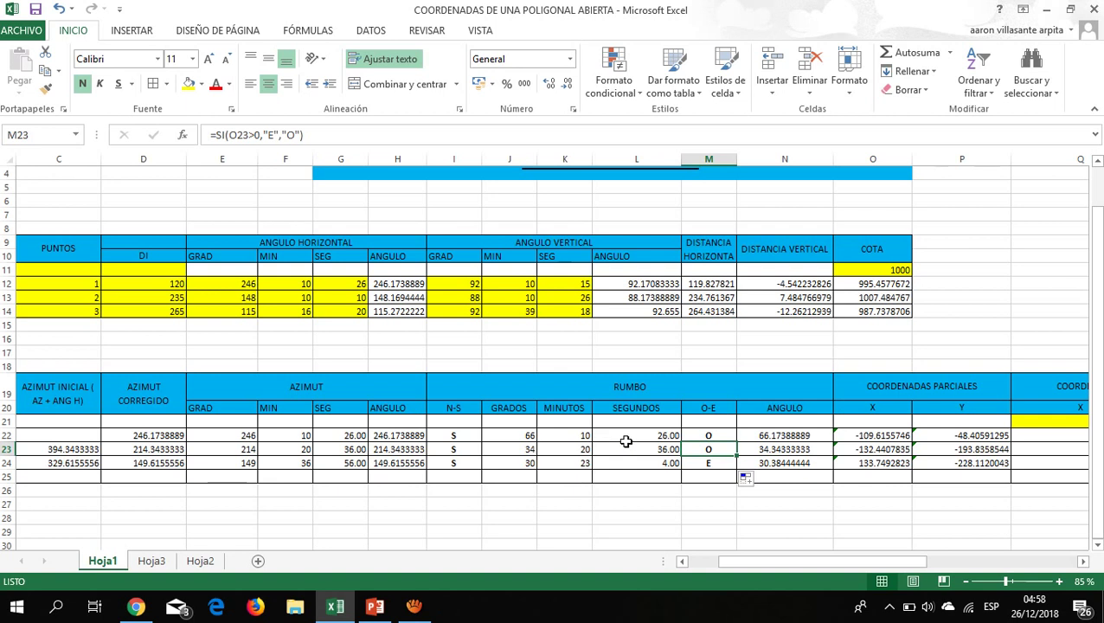
# Review the complete bearings in the RUMBO section, reading direction, degrees, minutes and seconds across rows 22 to 24.
pyautogui.click(699, 434)
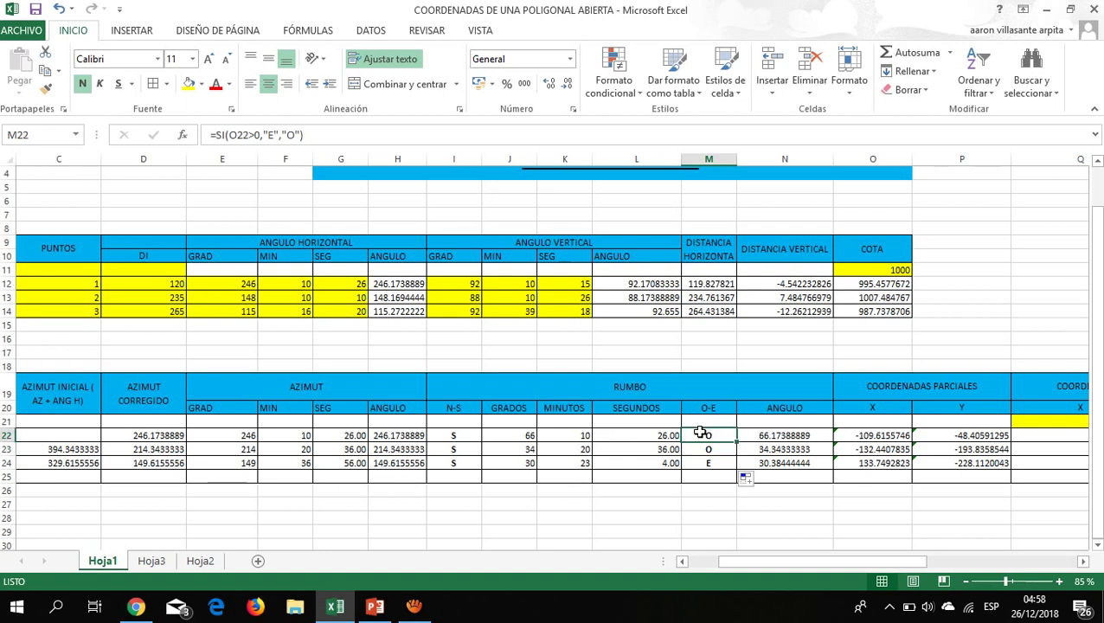
pyautogui.click(459, 449)
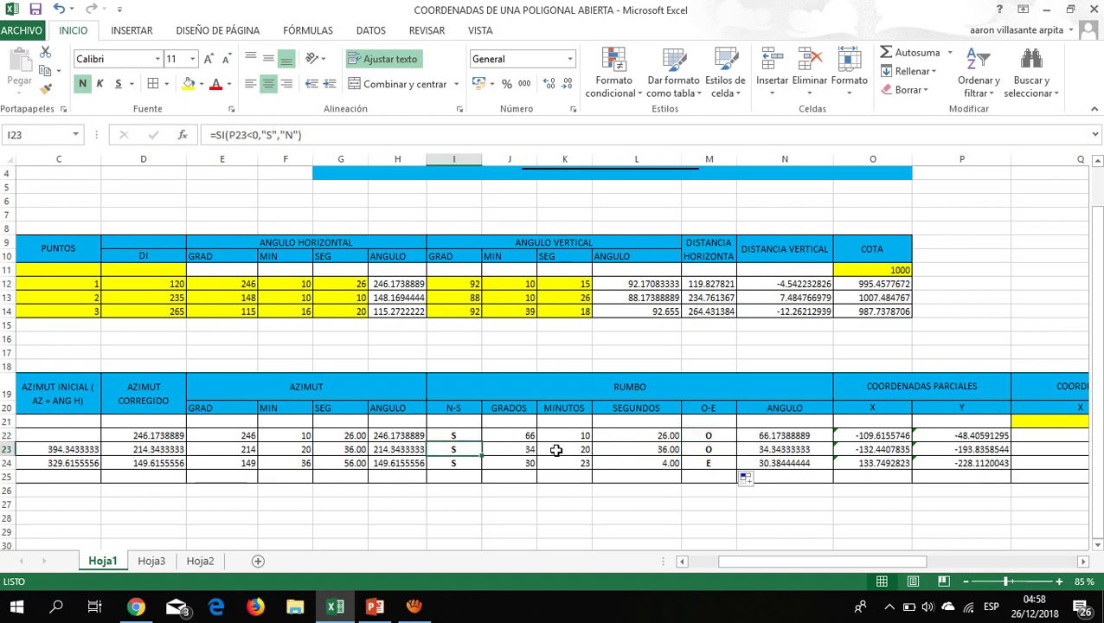
pyautogui.click(558, 450)
pyautogui.click(621, 448)
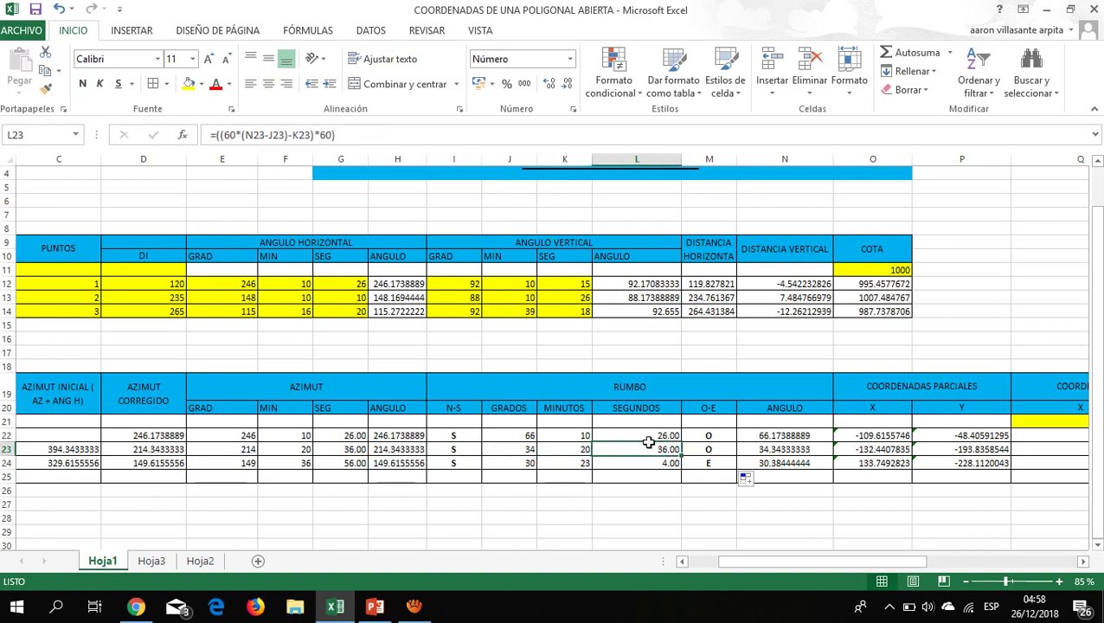
pyautogui.click(717, 446)
pyautogui.click(463, 462)
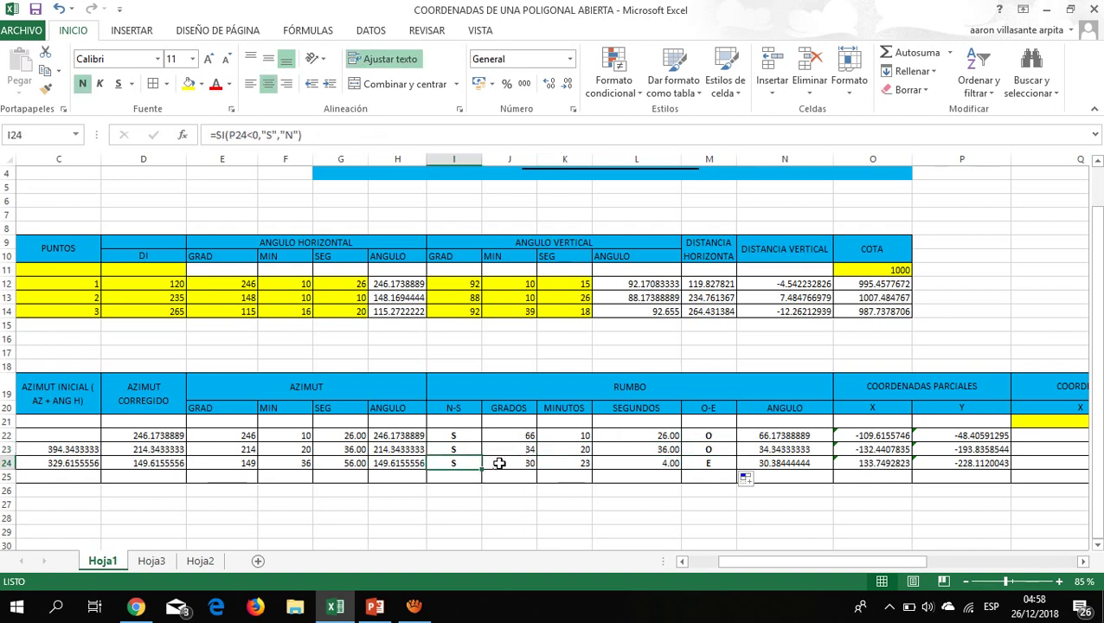
pyautogui.click(519, 462)
pyautogui.click(573, 462)
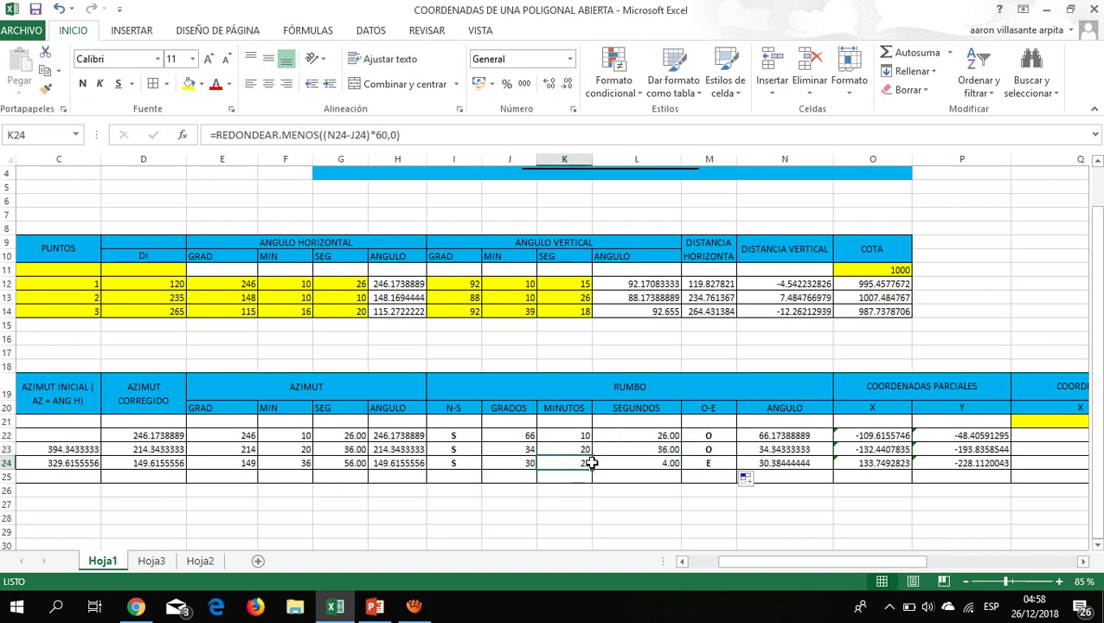
pyautogui.click(624, 464)
# Highlight the initial total X and Y coordinates in Q21:R21.
pyautogui.moveTo(783, 558); pyautogui.dragTo(840, 565)
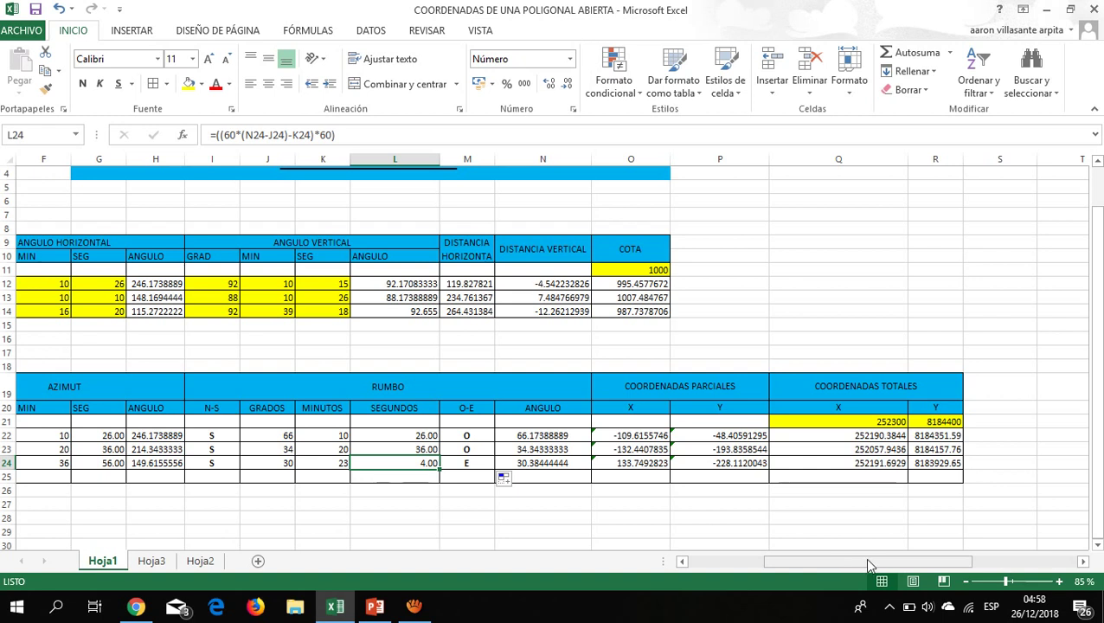
pyautogui.moveTo(862, 423); pyautogui.dragTo(934, 422)
pyautogui.moveTo(865, 560); pyautogui.dragTo(791, 561)
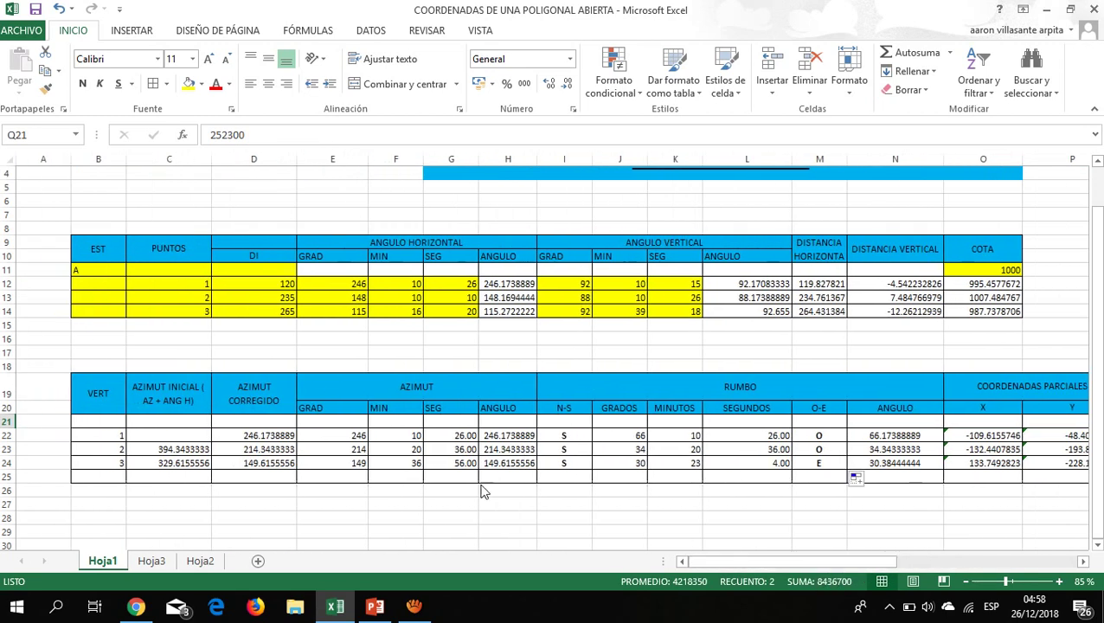
# Enter A as the first vertex in B21, and check point A's initial total coordinates on sheet Hoja3 before returning to Hoja1.
pyautogui.click(113, 421)
pyautogui.write('A')
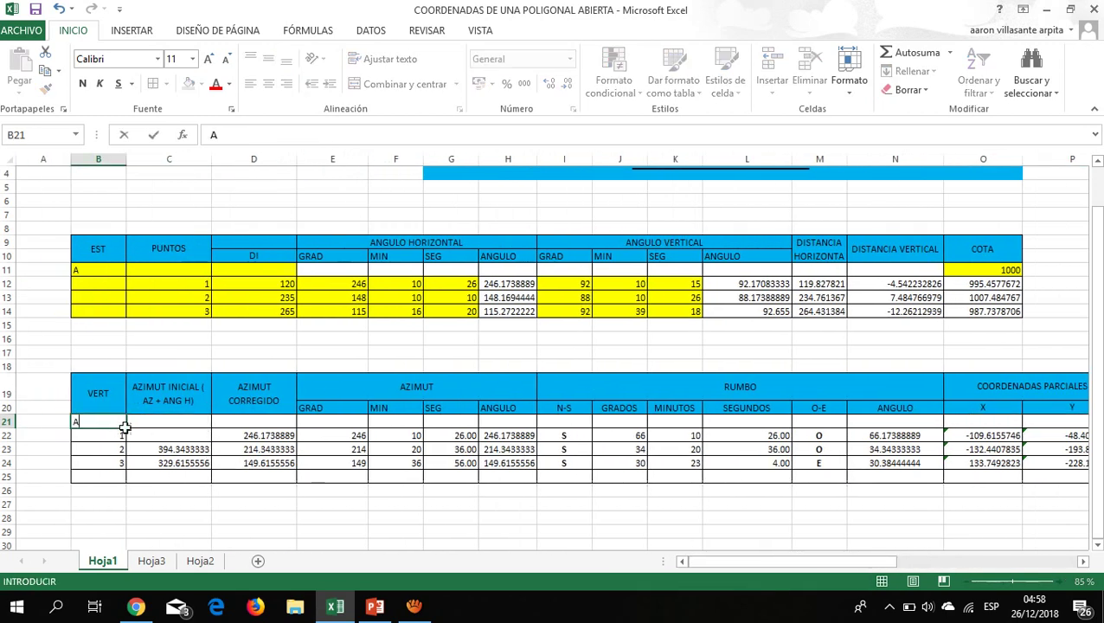
pyautogui.moveTo(744, 562); pyautogui.dragTo(860, 564)
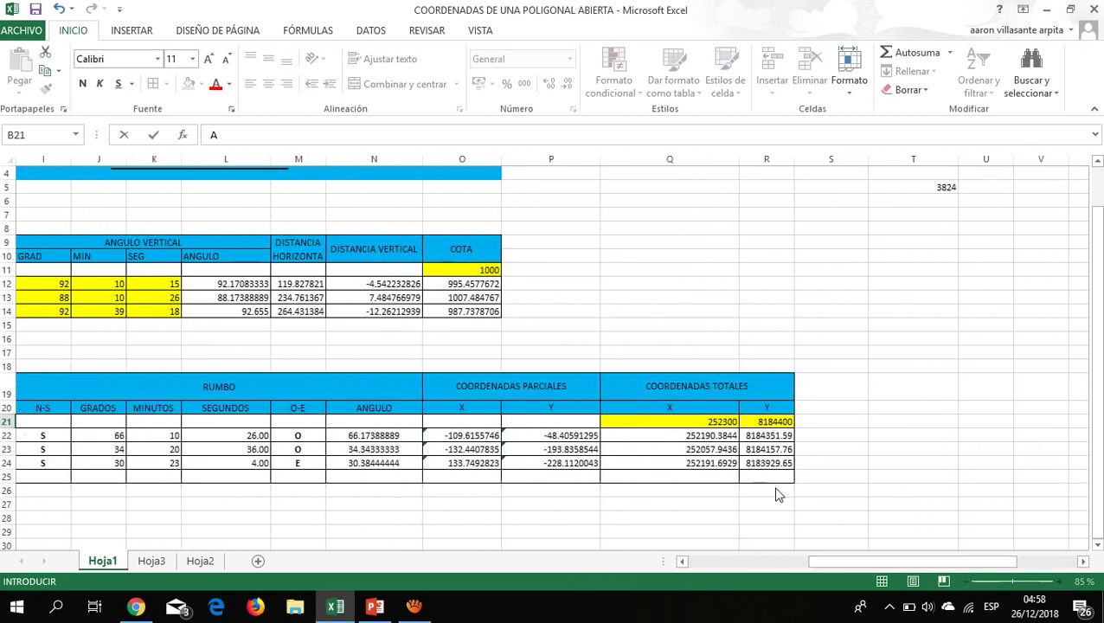
pyautogui.click(691, 434)
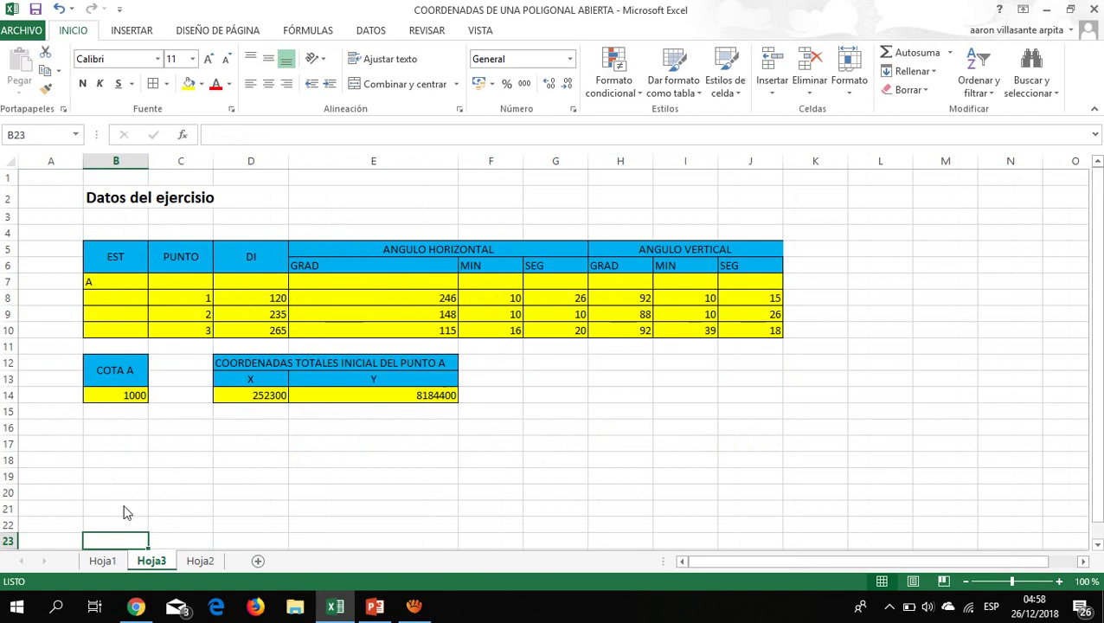
pyautogui.click(104, 560)
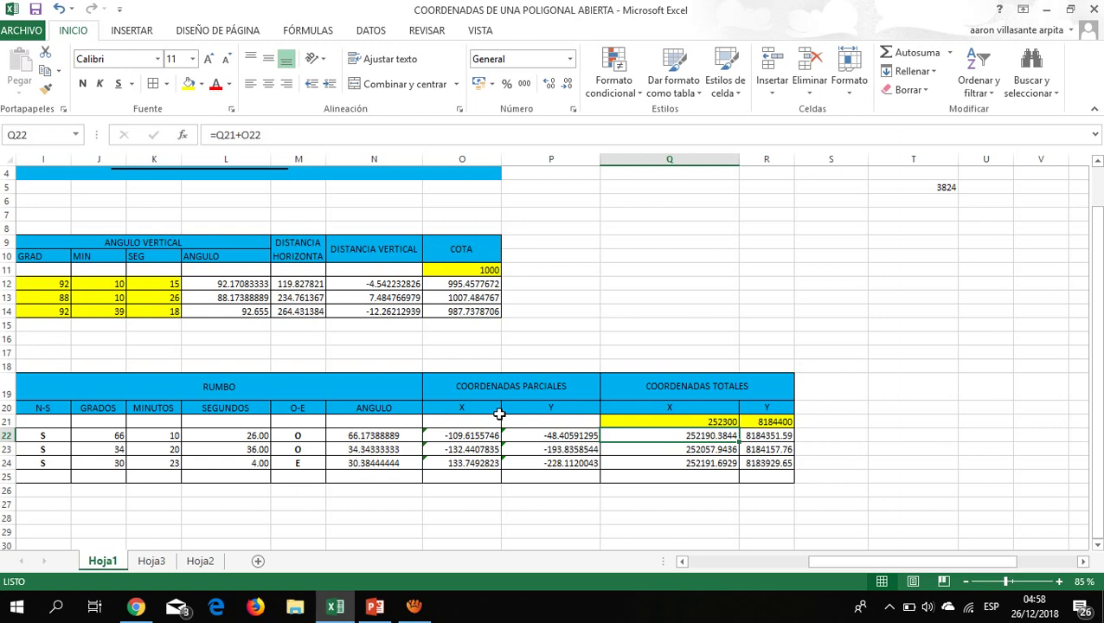
# Check the total X coordinate formulas in Q22, Q23 and Q24 against the initial X in Q21 and the partial X values.
pyautogui.scroll(1, 499, 413)
pyautogui.scroll(-1, 597, 424)
pyautogui.doubleClick(642, 418)
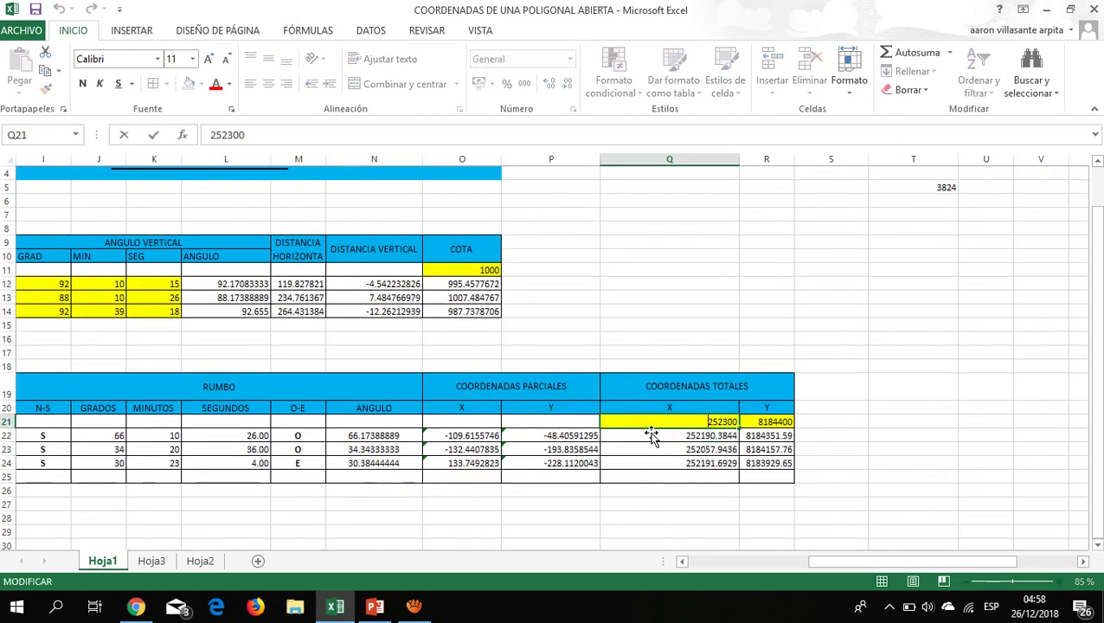
pyautogui.doubleClick(644, 433)
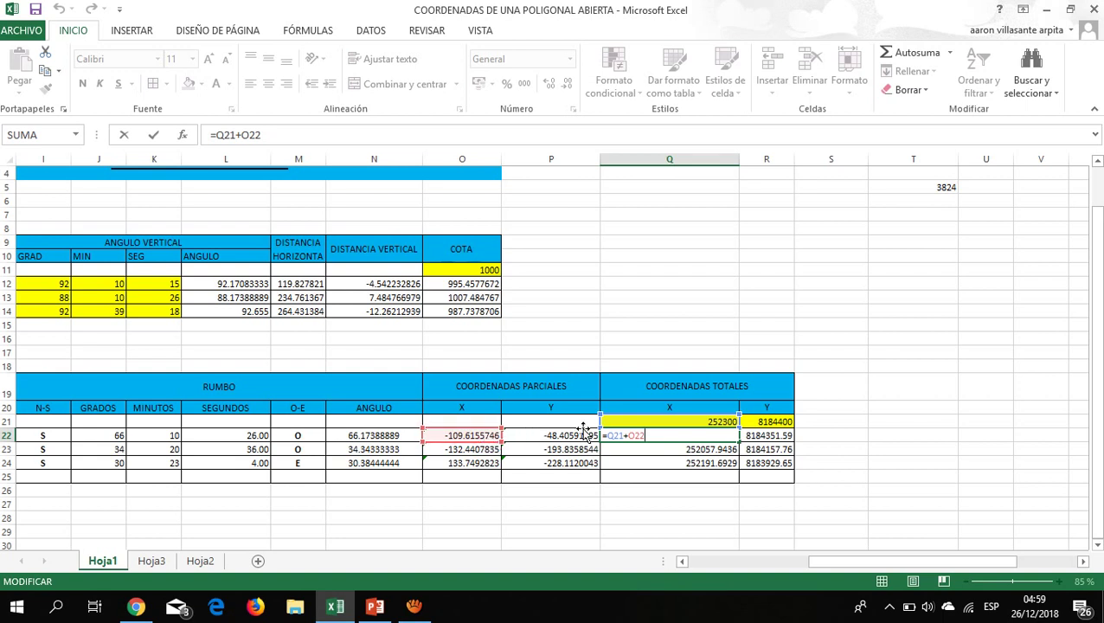
pyautogui.press('Return')
pyautogui.click(677, 435)
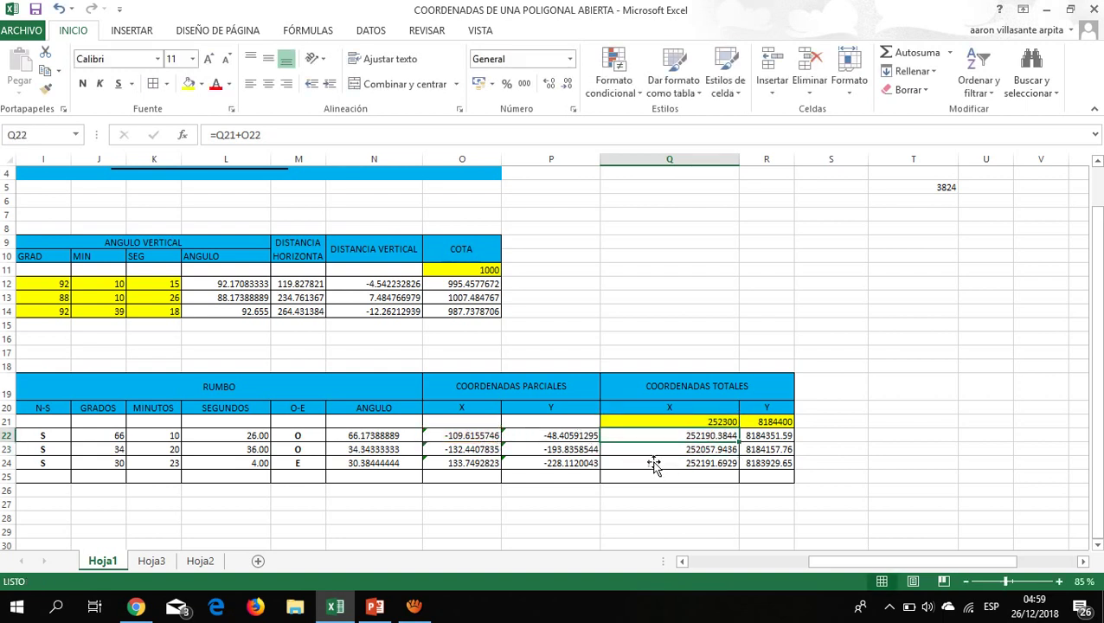
pyautogui.doubleClick(630, 449)
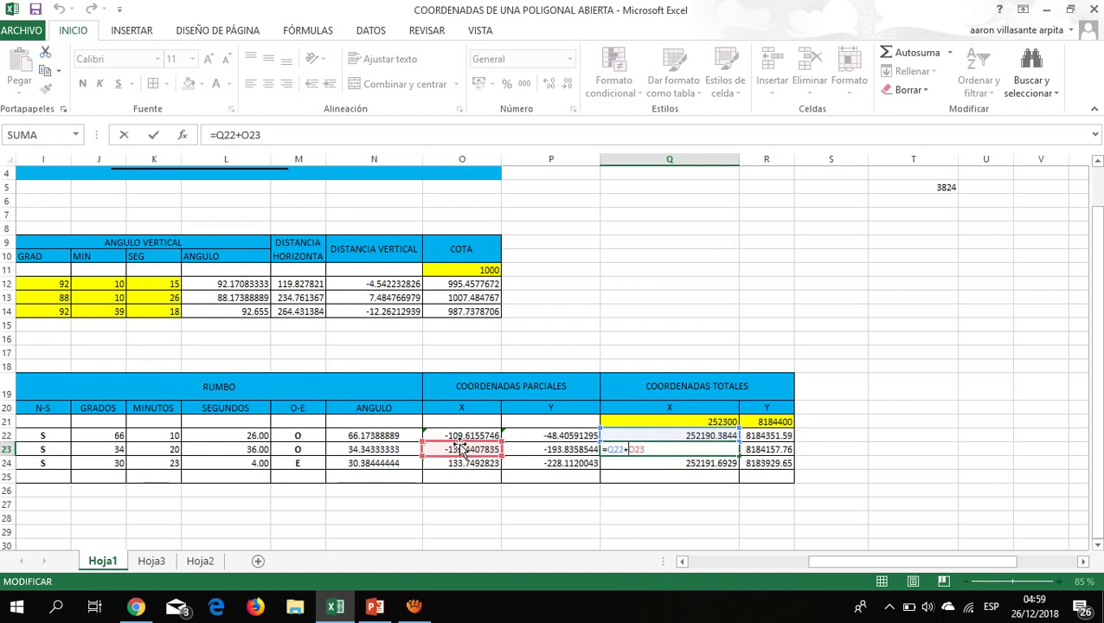
pyautogui.press('Return')
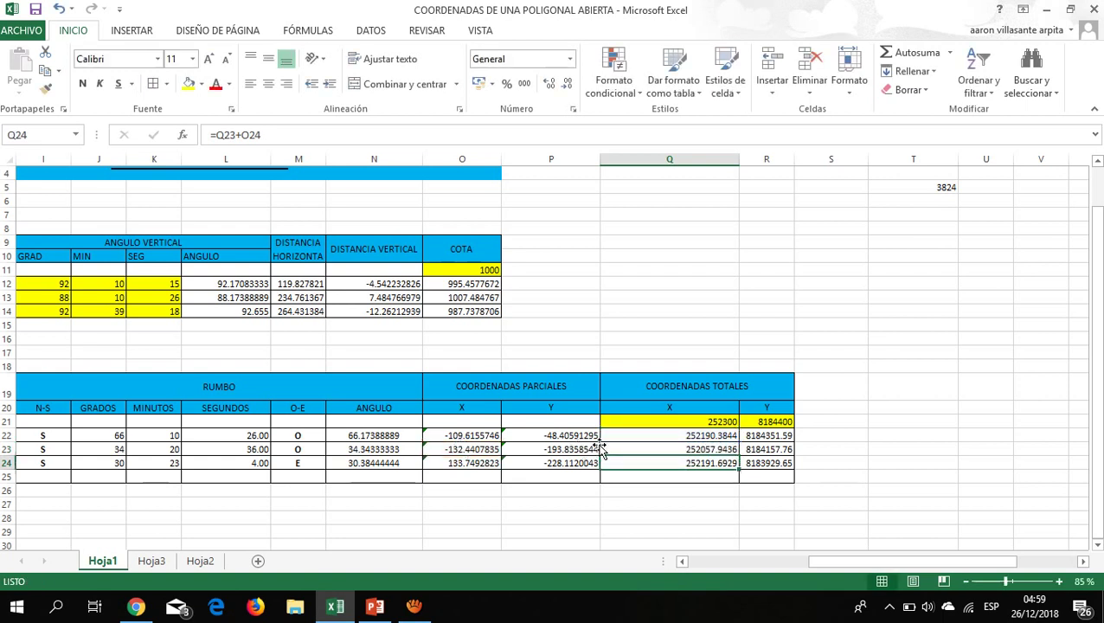
pyautogui.doubleClick(625, 465)
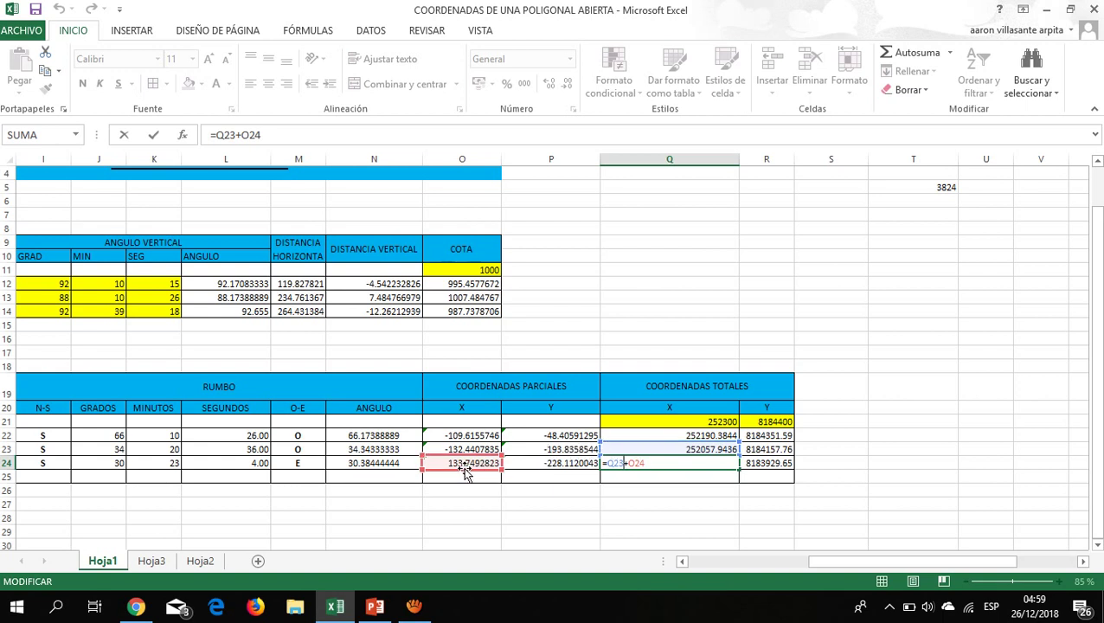
pyautogui.press('Return')
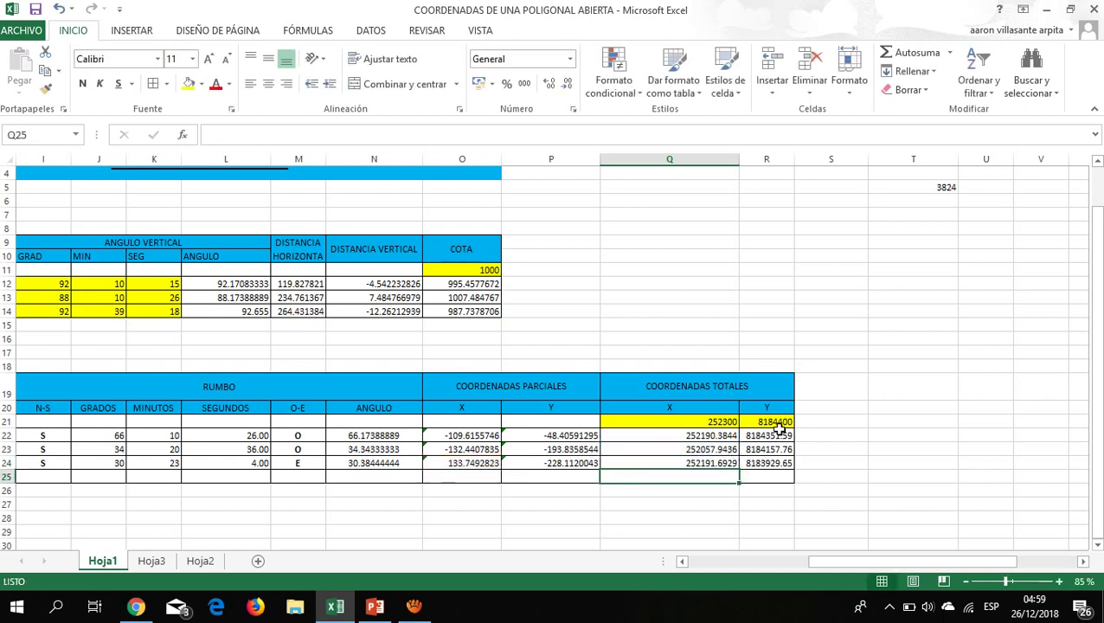
# Widen column R to fit the total Y coordinates, and check the formulas in R22, R23 and R24 against the partial Y values.
pyautogui.click(781, 434)
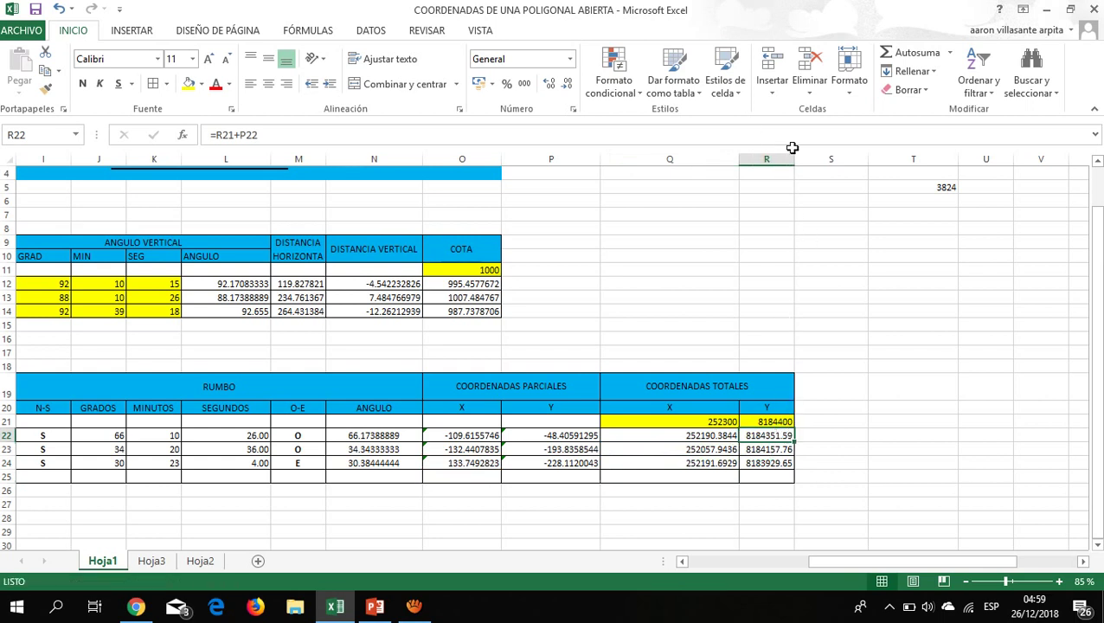
pyautogui.moveTo(793, 160); pyautogui.dragTo(843, 159)
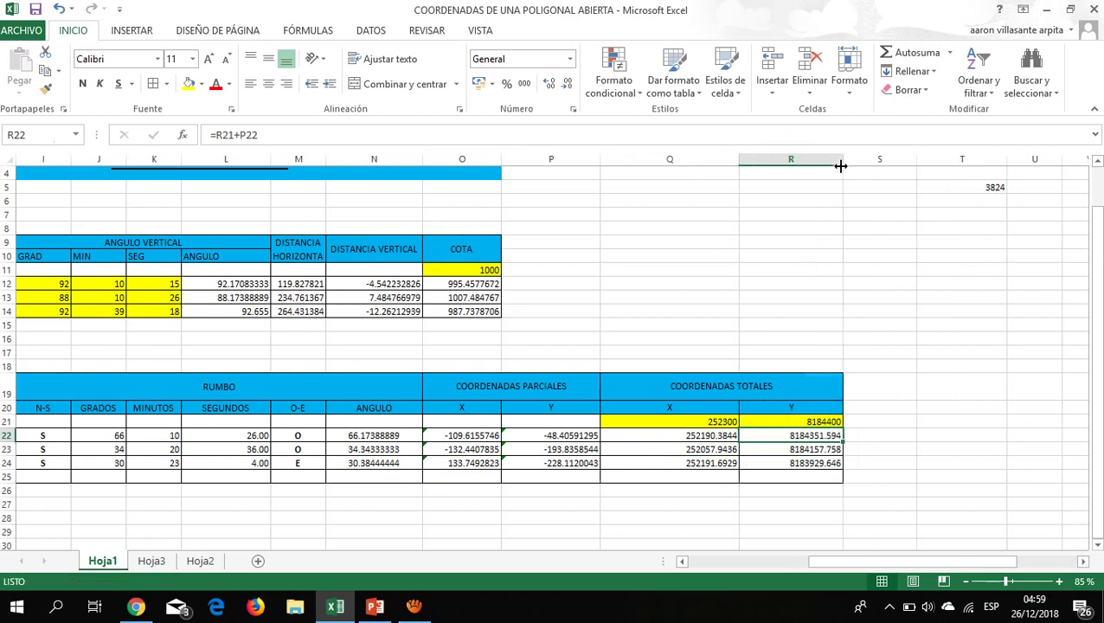
pyautogui.doubleClick(801, 435)
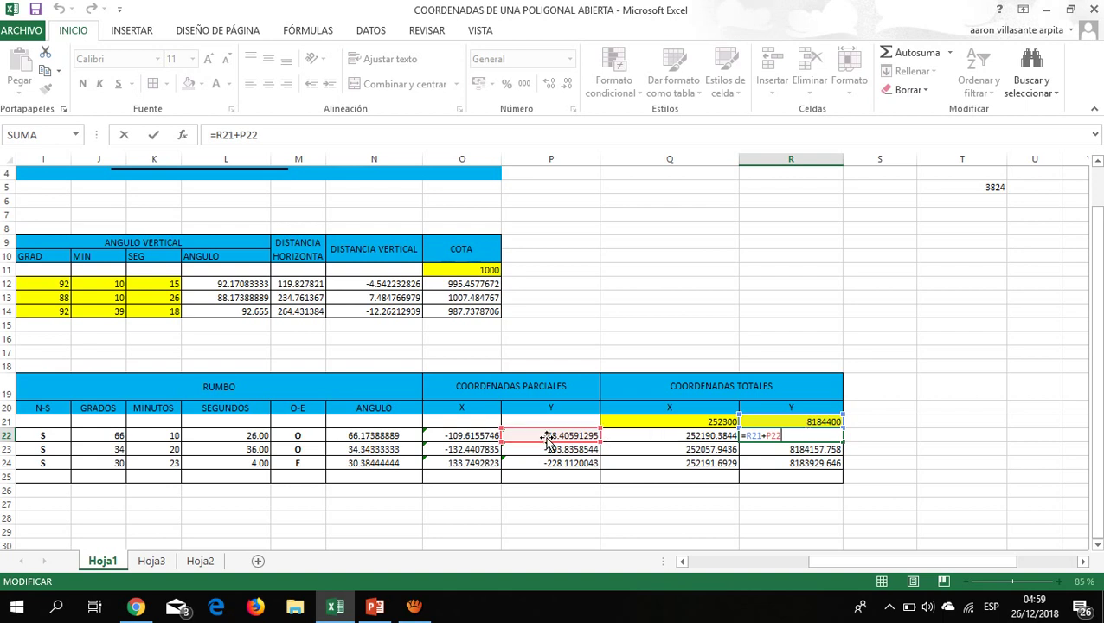
pyautogui.press('Return')
pyautogui.doubleClick(791, 451)
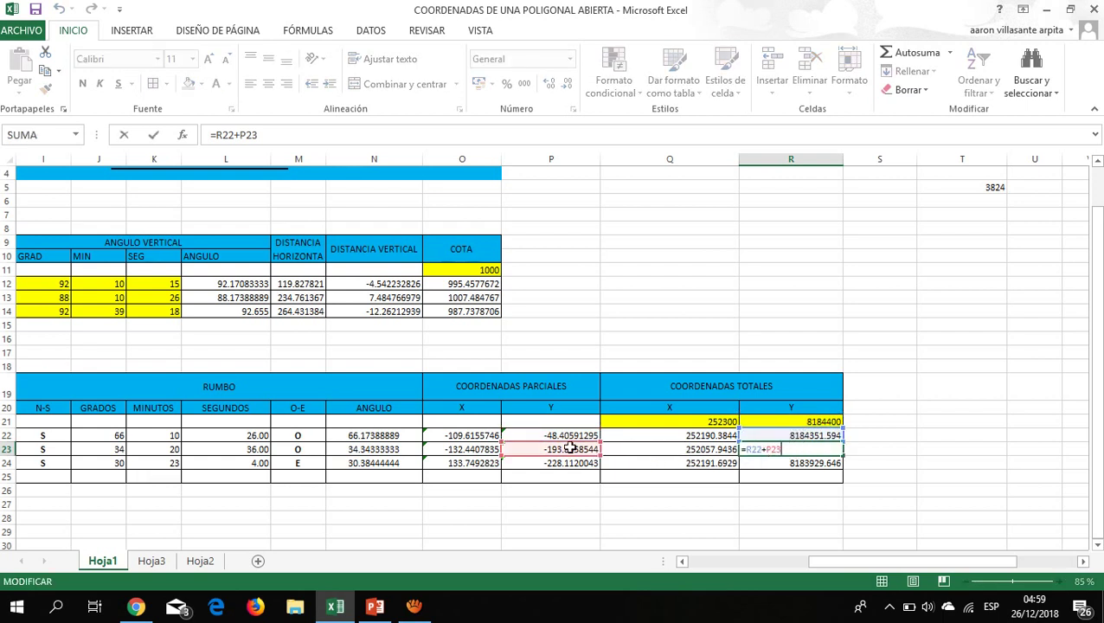
pyautogui.click(778, 463)
pyautogui.doubleClick(780, 463)
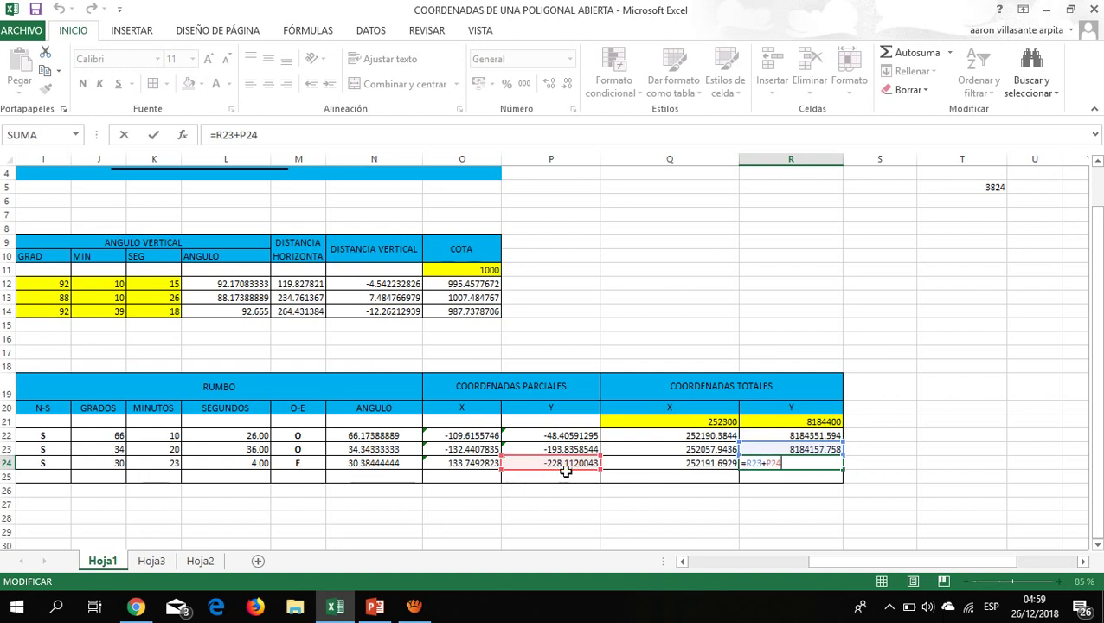
pyautogui.press('Return')
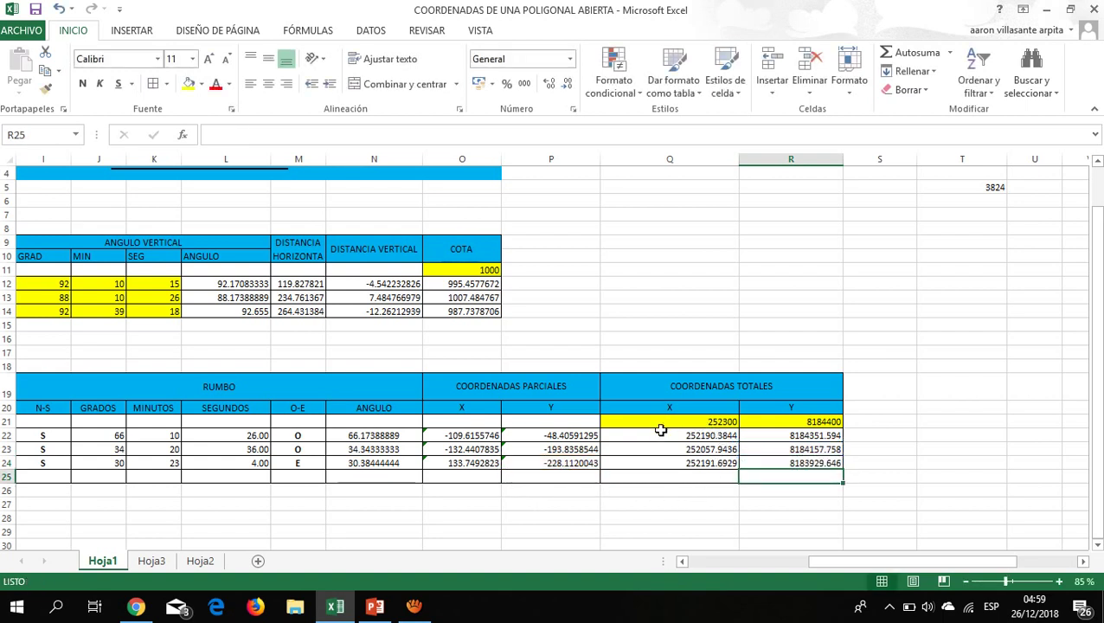
# Insert a scatter chart with straight lines and no markers from the total coordinates in Q21:R24.
pyautogui.moveTo(660, 430); pyautogui.dragTo(784, 462)
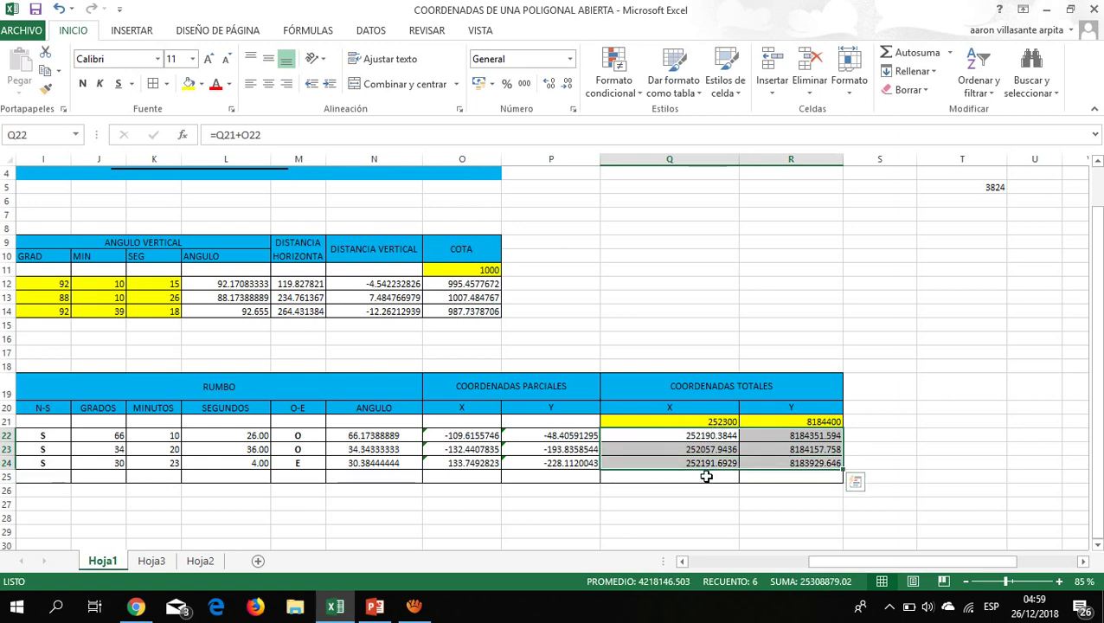
pyautogui.moveTo(892, 561); pyautogui.dragTo(848, 543)
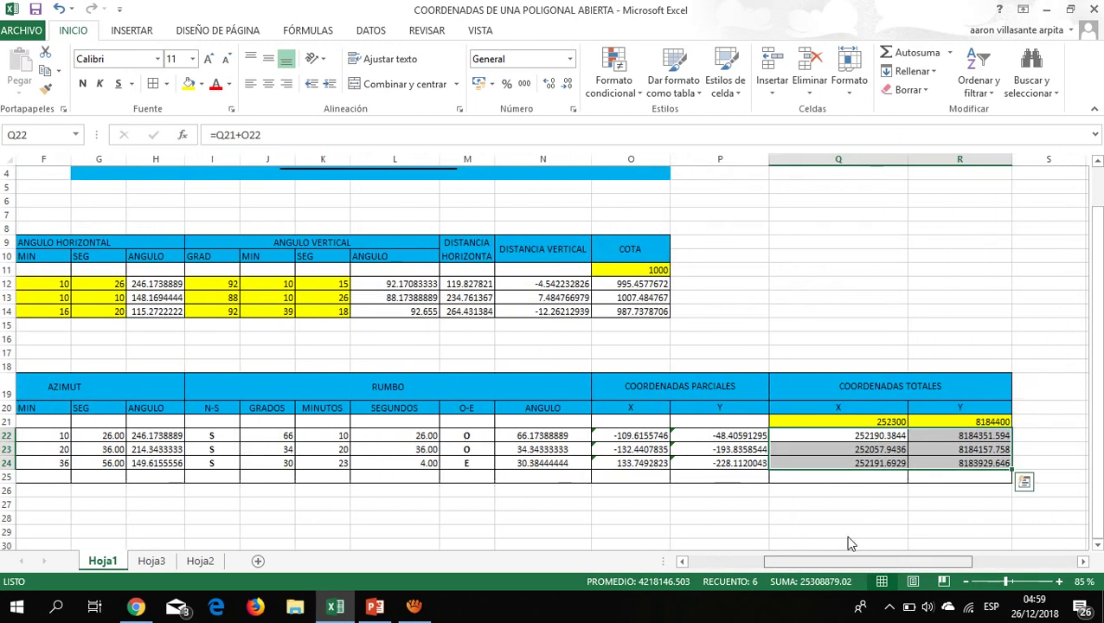
pyautogui.scroll(-2, 860, 478)
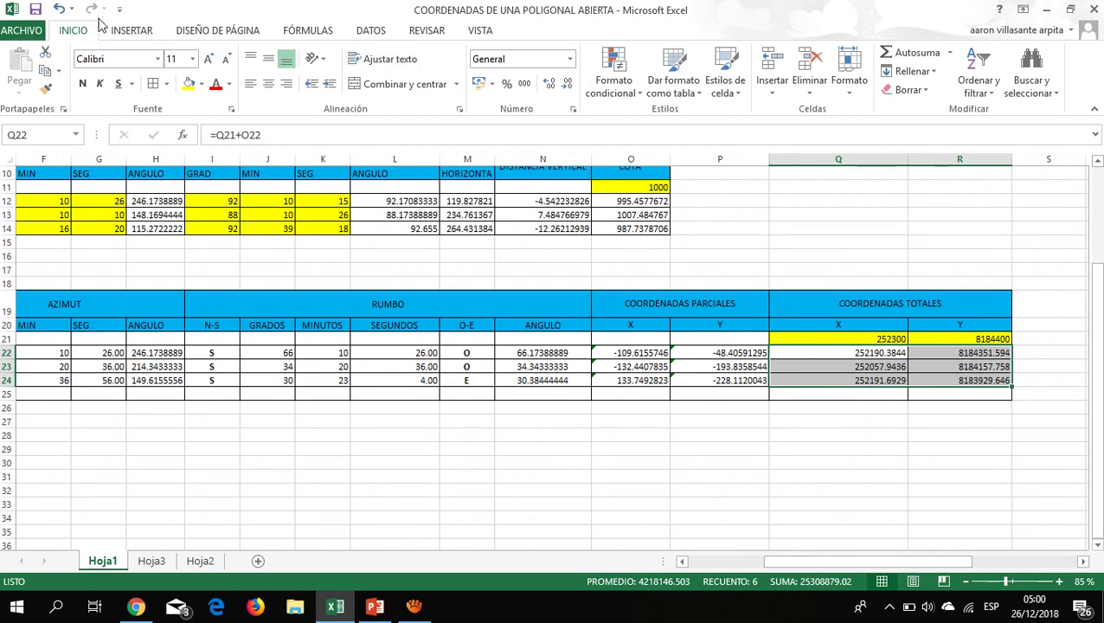
pyautogui.moveTo(844, 339); pyautogui.dragTo(977, 379)
pyautogui.click(130, 33)
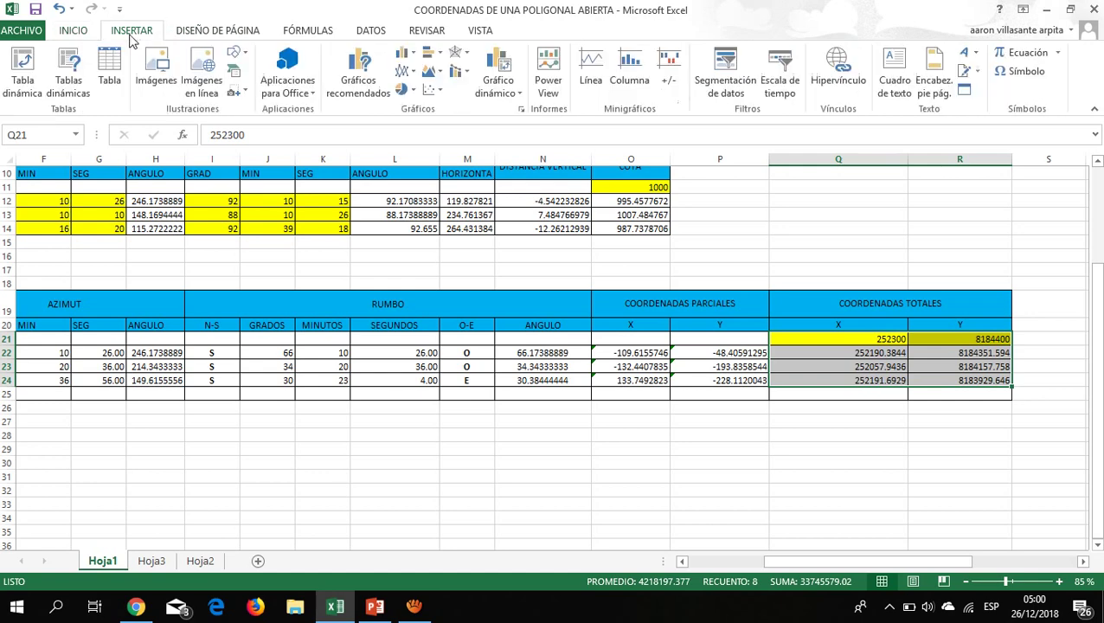
pyautogui.click(432, 90)
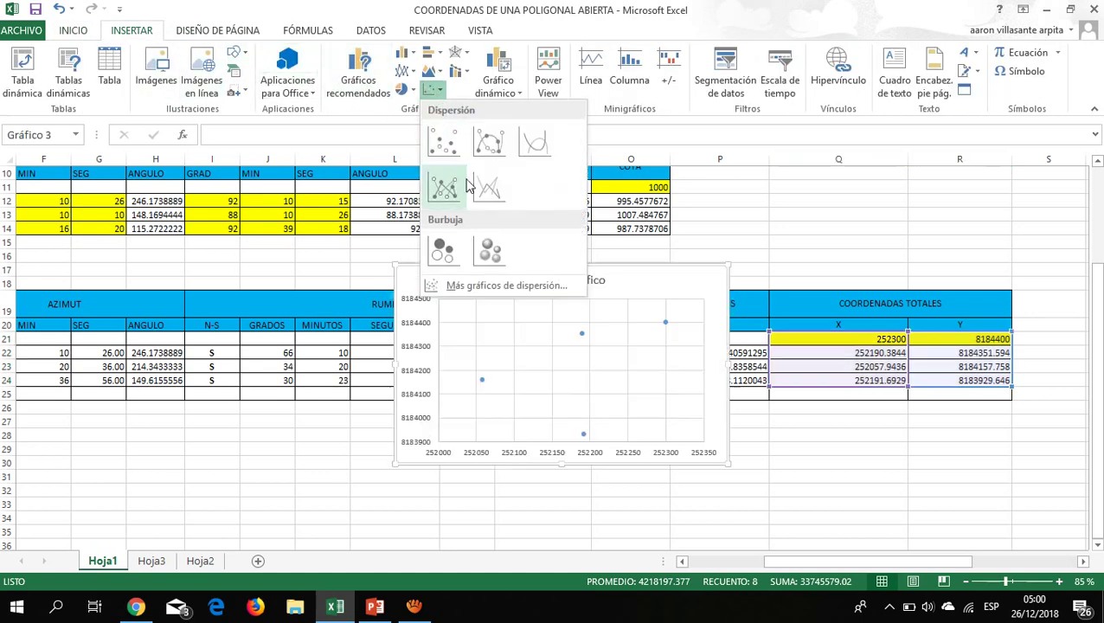
pyautogui.click(486, 192)
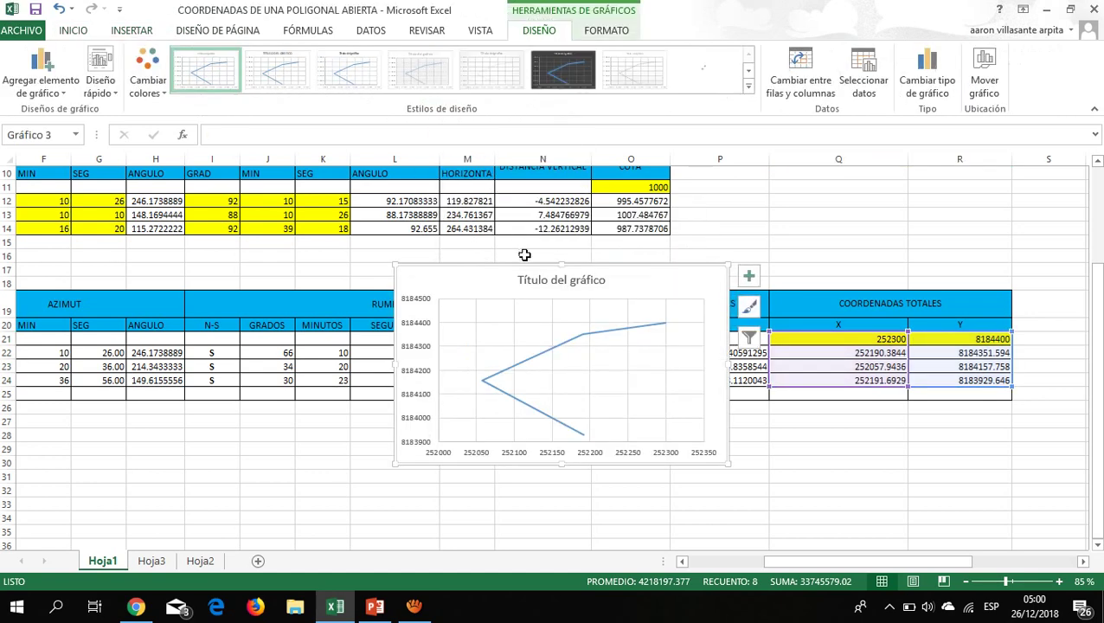
# Move the chart below the coordinates table and enlarge it to span about columns L to Q and rows 29 to 49.
pyautogui.scroll(-4, 536, 259)
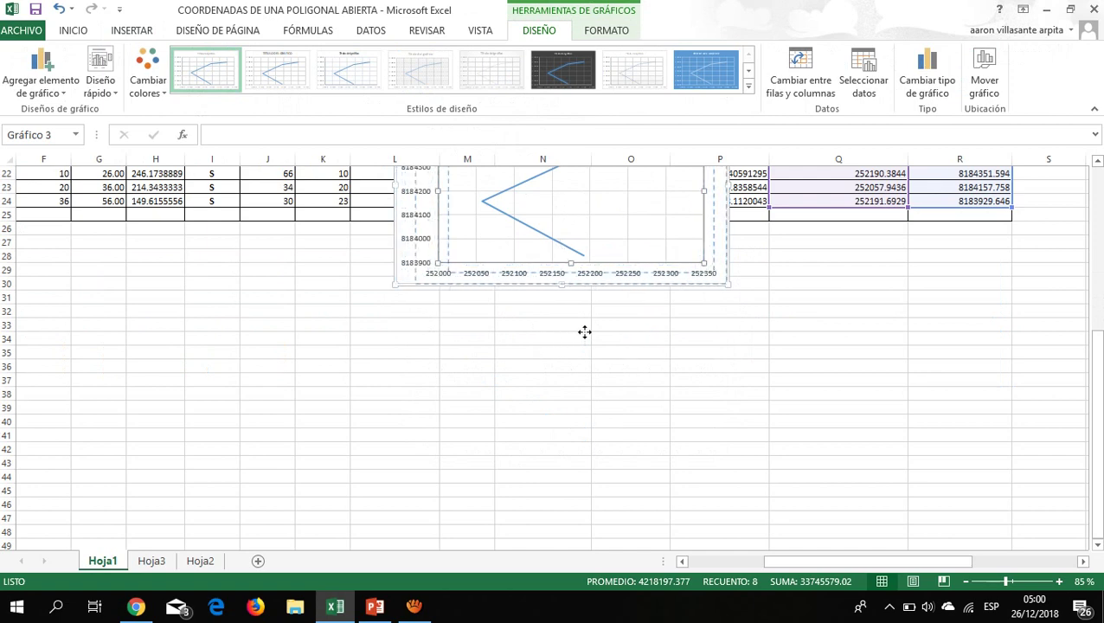
pyautogui.moveTo(735, 226); pyautogui.dragTo(903, 475)
pyautogui.scroll(-2, 729, 407)
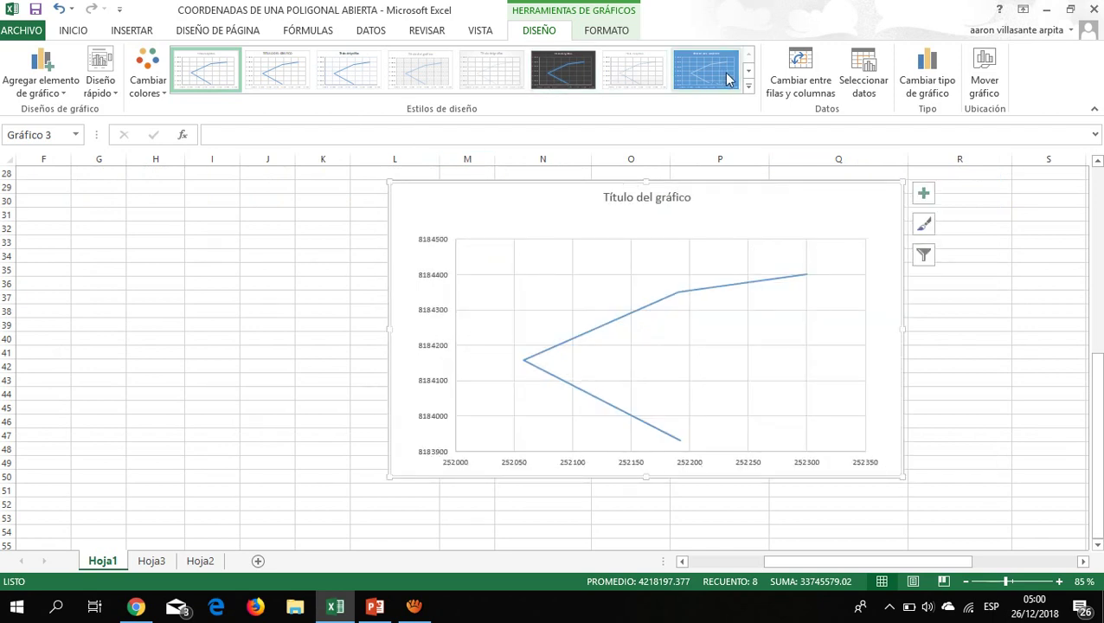
# Apply the solid blue background style to the traverse chart and examine the plotted line against the total coordinates.
pyautogui.click(725, 78)
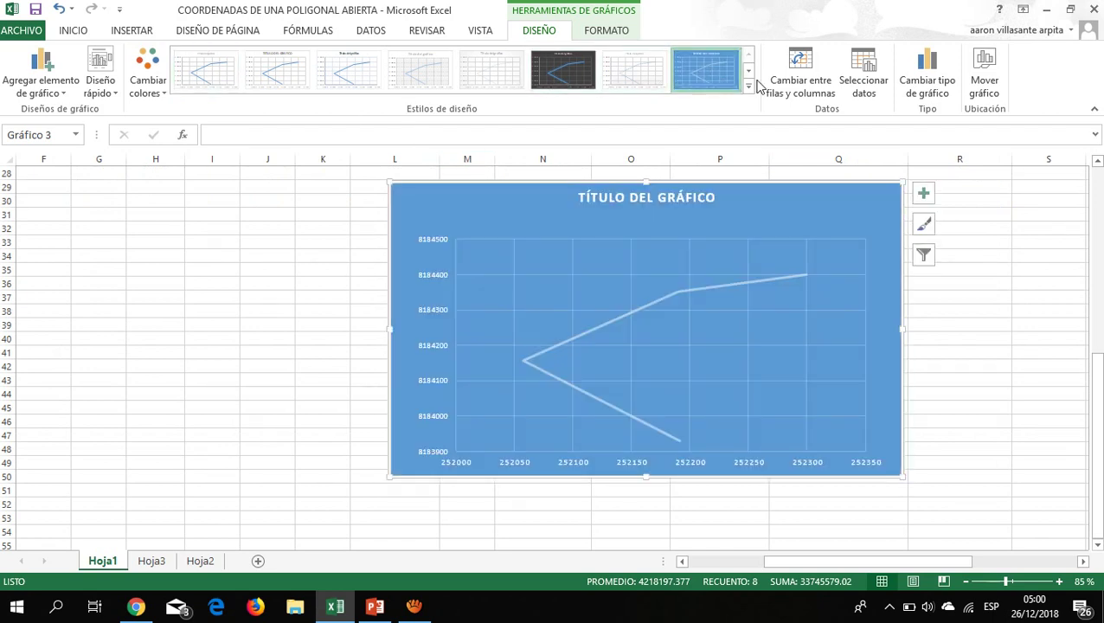
pyautogui.click(748, 71)
pyautogui.click(749, 53)
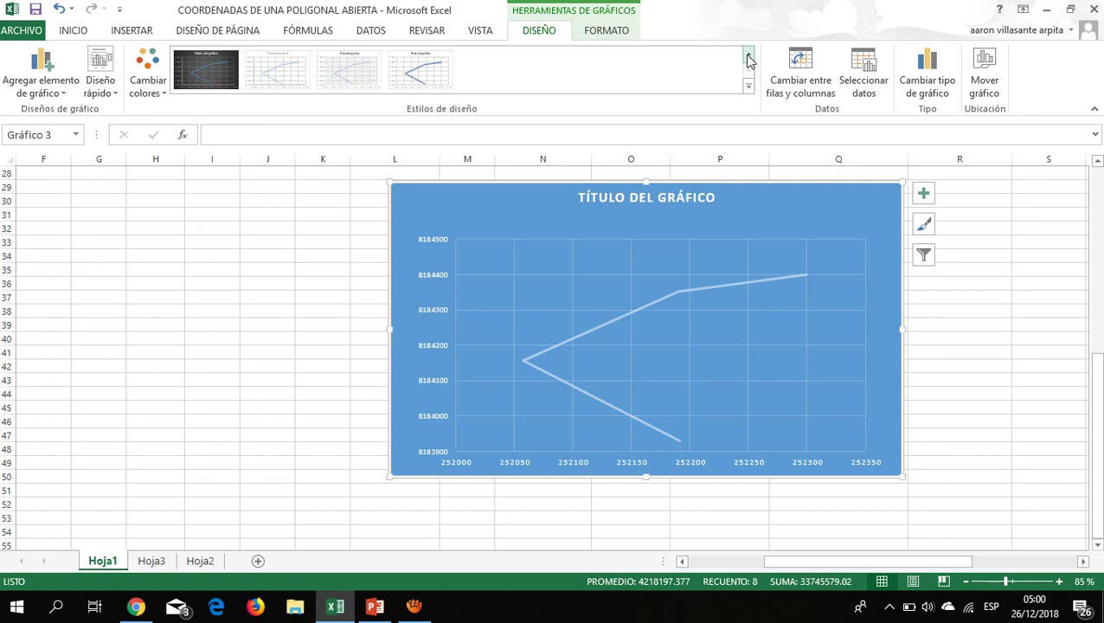
pyautogui.scroll(3, 787, 270)
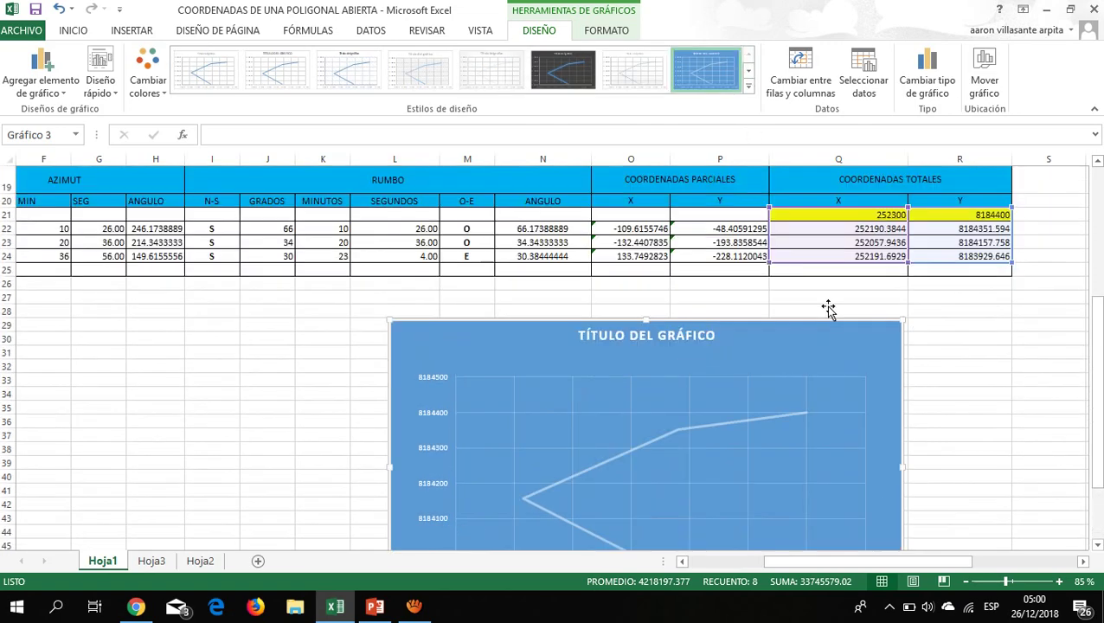
pyautogui.scroll(-1, 830, 307)
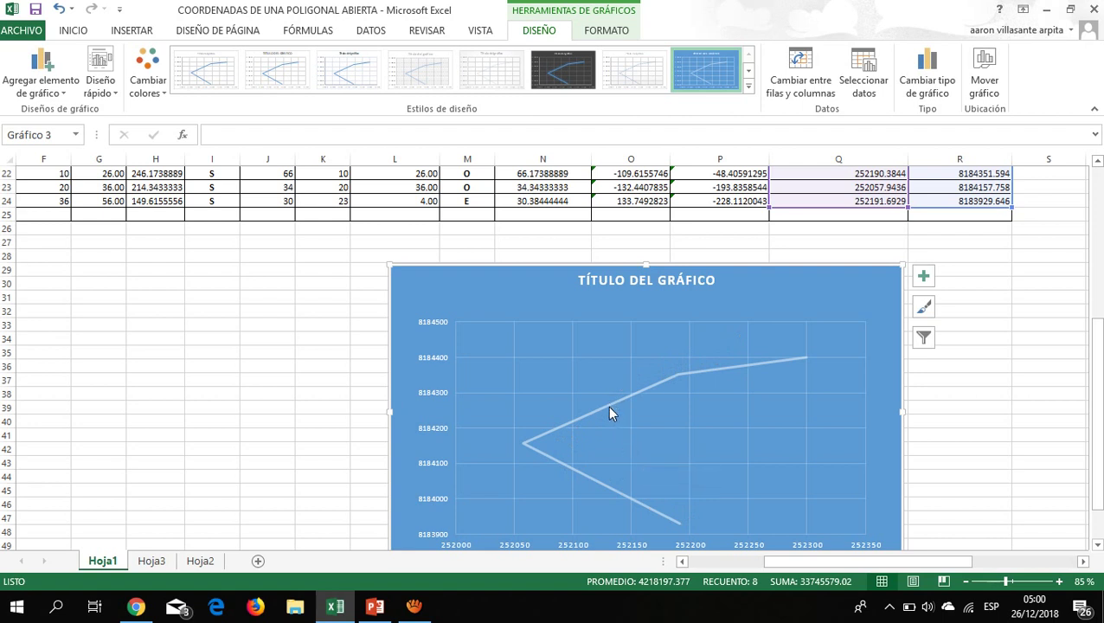
pyautogui.moveTo(607, 405)
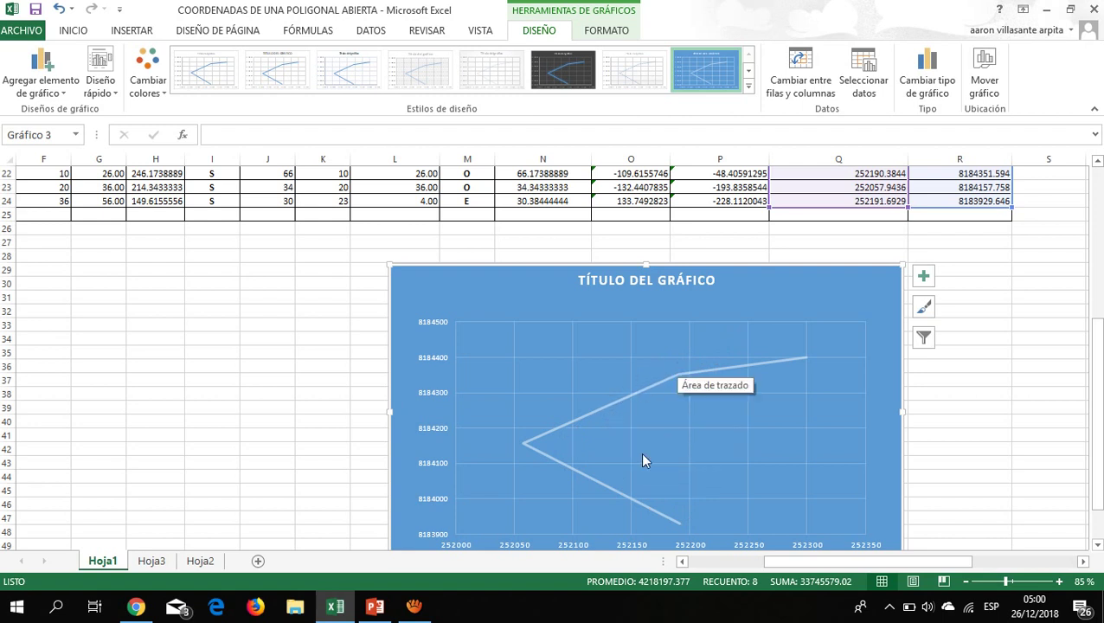
# Add data labels to the traverse chart, open their format options, and turn off Valor Y as label content.
pyautogui.click(929, 285)
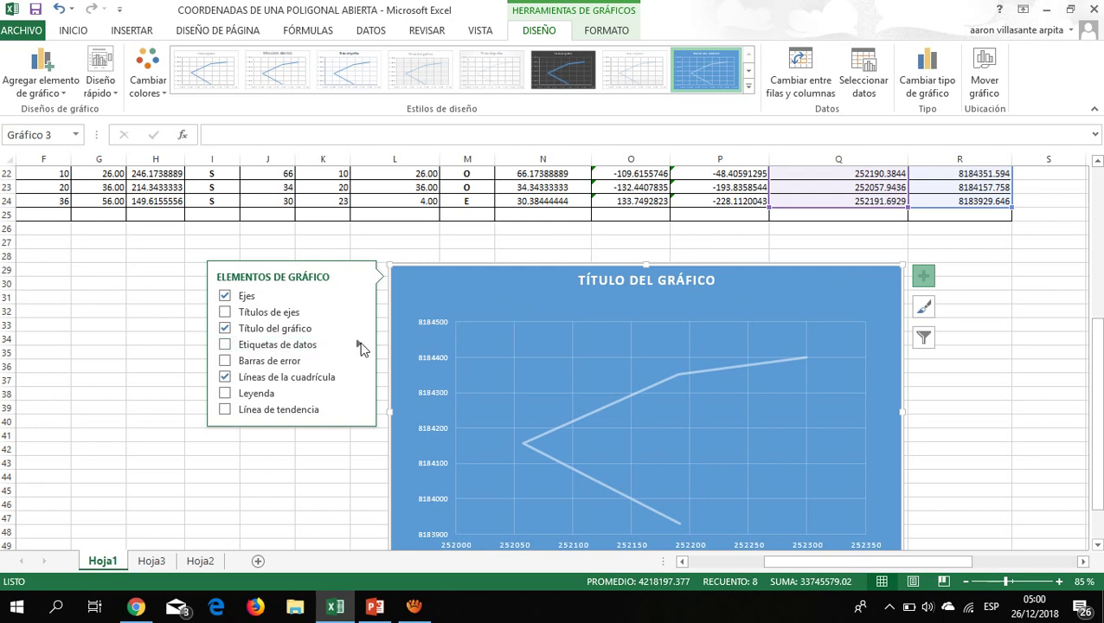
pyautogui.moveTo(361, 346)
pyautogui.click(400, 472)
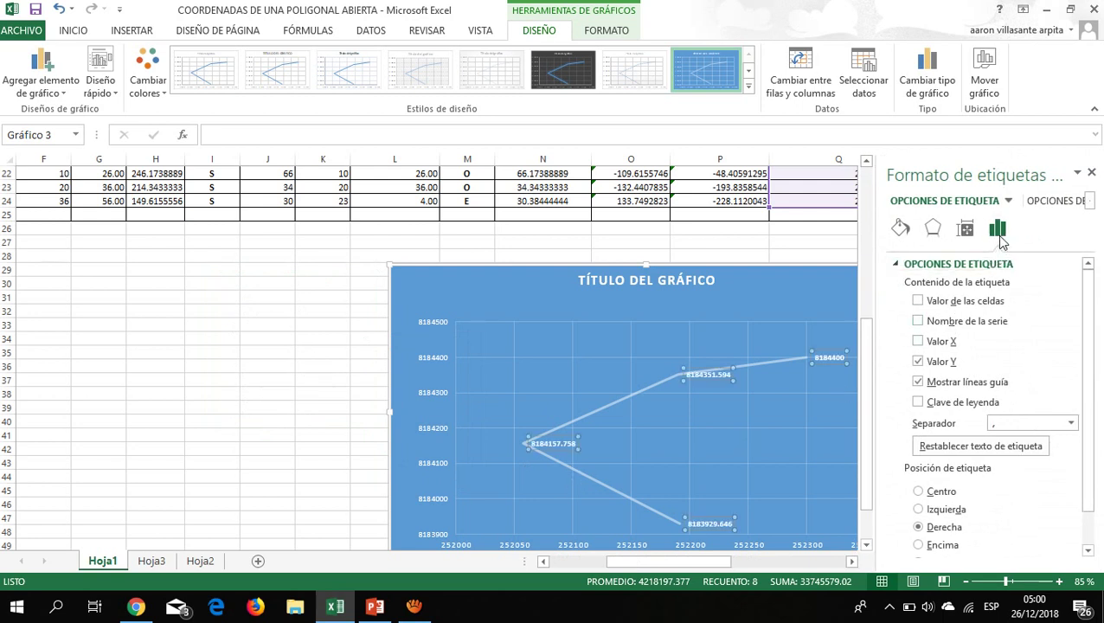
pyautogui.click(930, 368)
pyautogui.hotkey('ctrl', 'z')
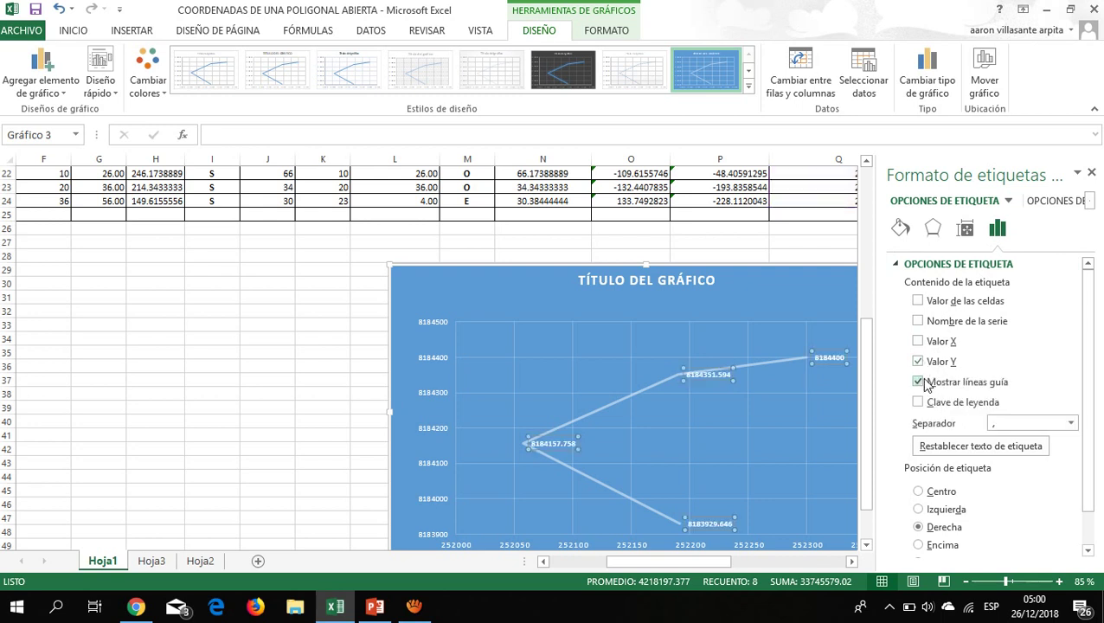
pyautogui.click(922, 366)
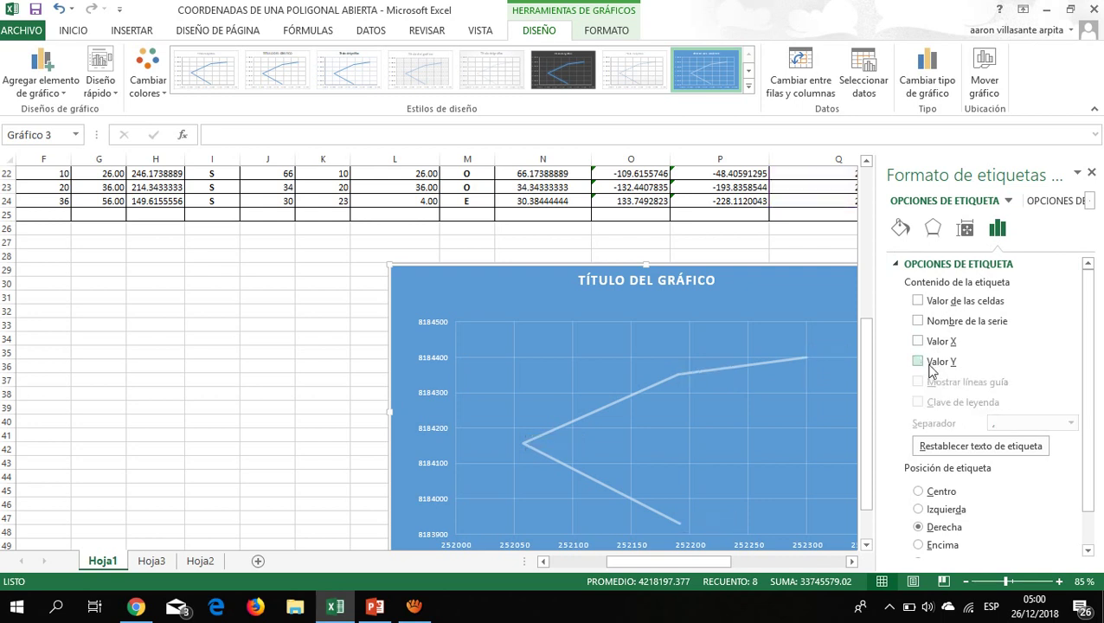
# Label the chart points with Valor de las celdas, using the vertex names in Hoja1 B21:B24 as the label range.
pyautogui.click(916, 301)
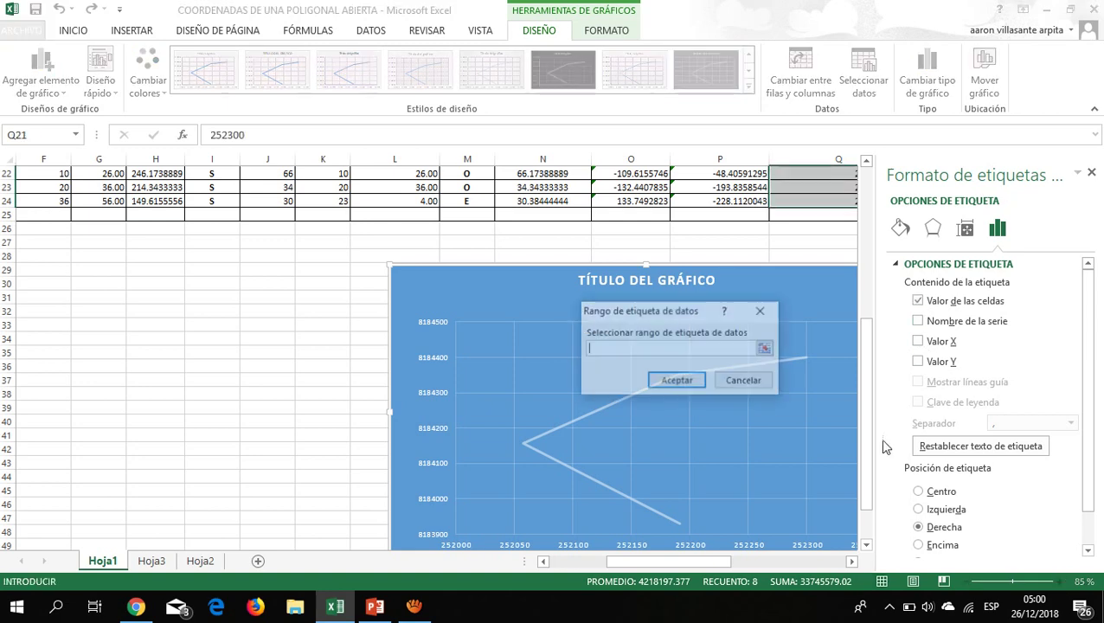
pyautogui.moveTo(731, 561); pyautogui.dragTo(649, 562)
pyautogui.scroll(2, 295, 407)
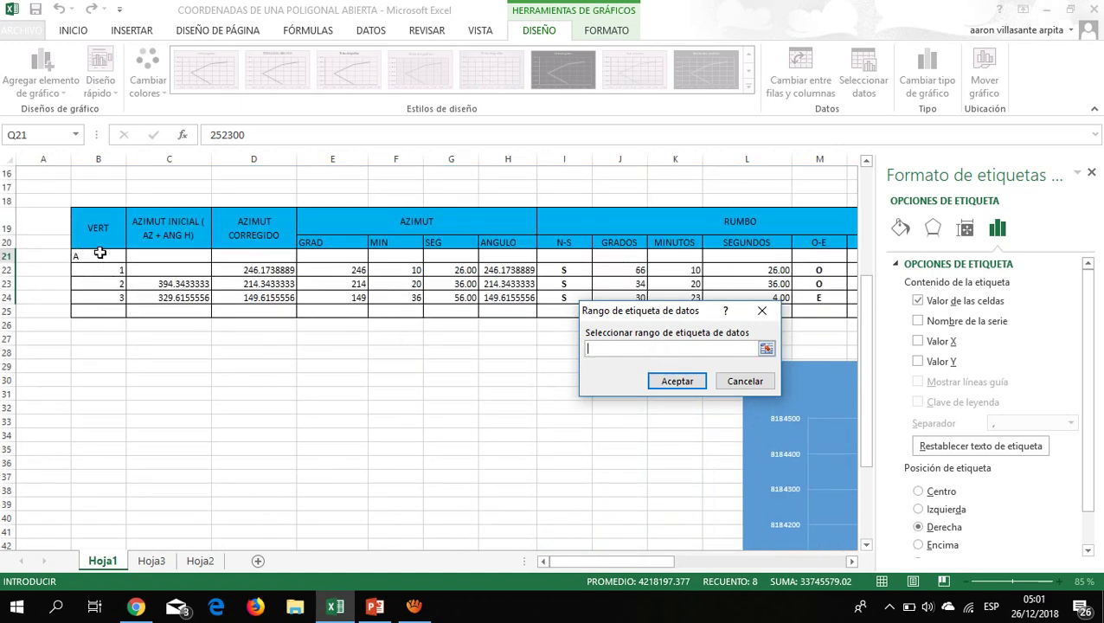
pyautogui.moveTo(101, 253); pyautogui.dragTo(97, 297)
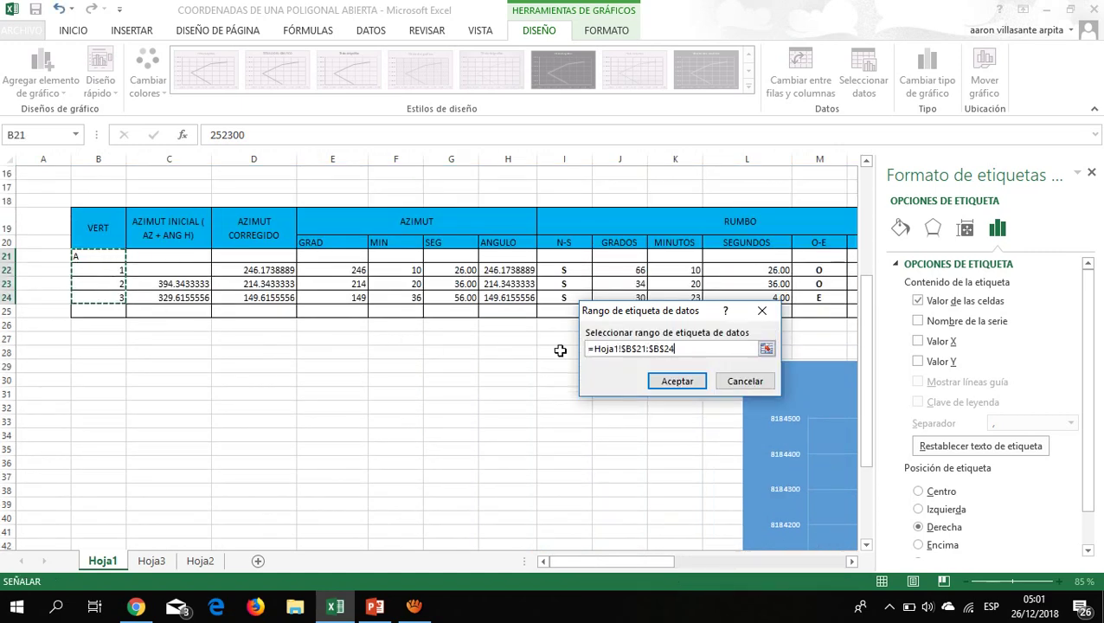
pyautogui.click(692, 386)
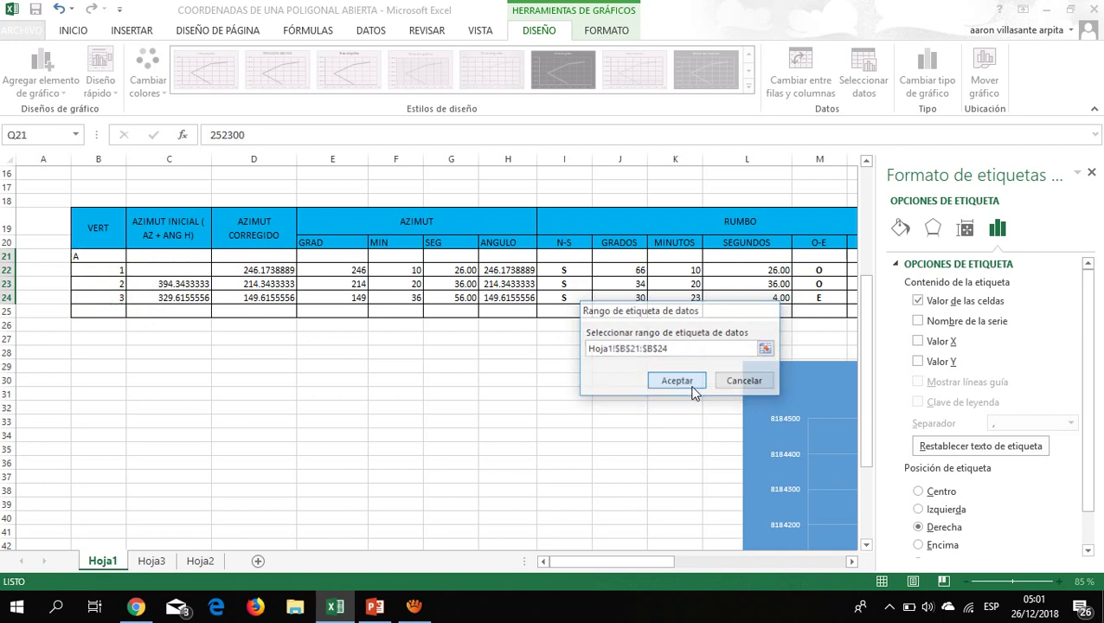
pyautogui.moveTo(638, 561); pyautogui.dragTo(730, 568)
pyautogui.scroll(-3, 717, 517)
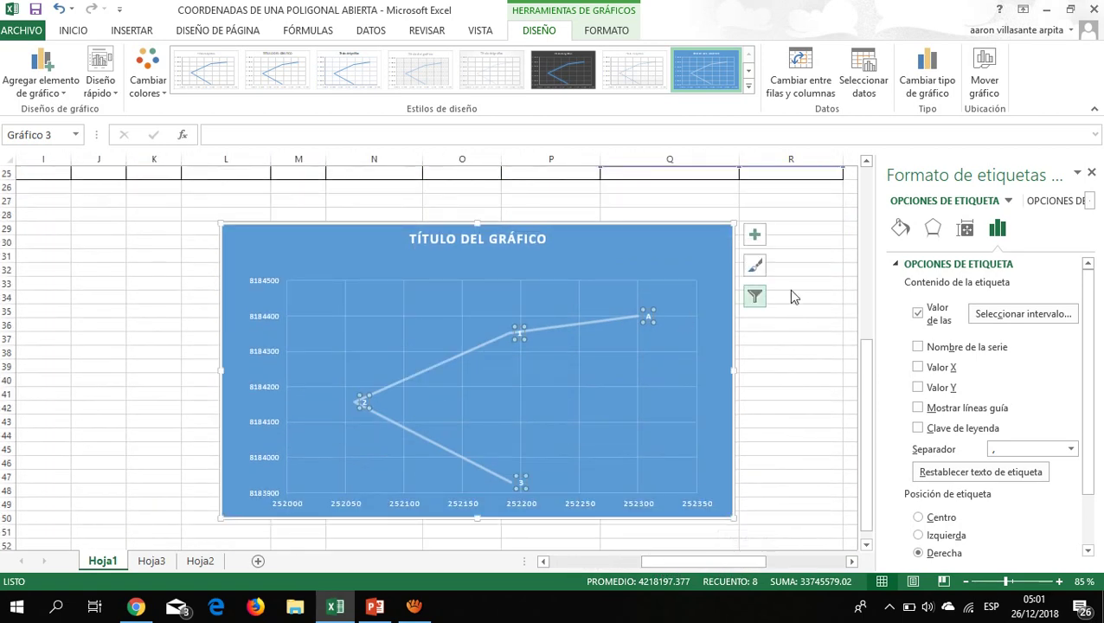
# Close the label format options and set the font size of the chart's vertex labels to 24.
pyautogui.click(1092, 173)
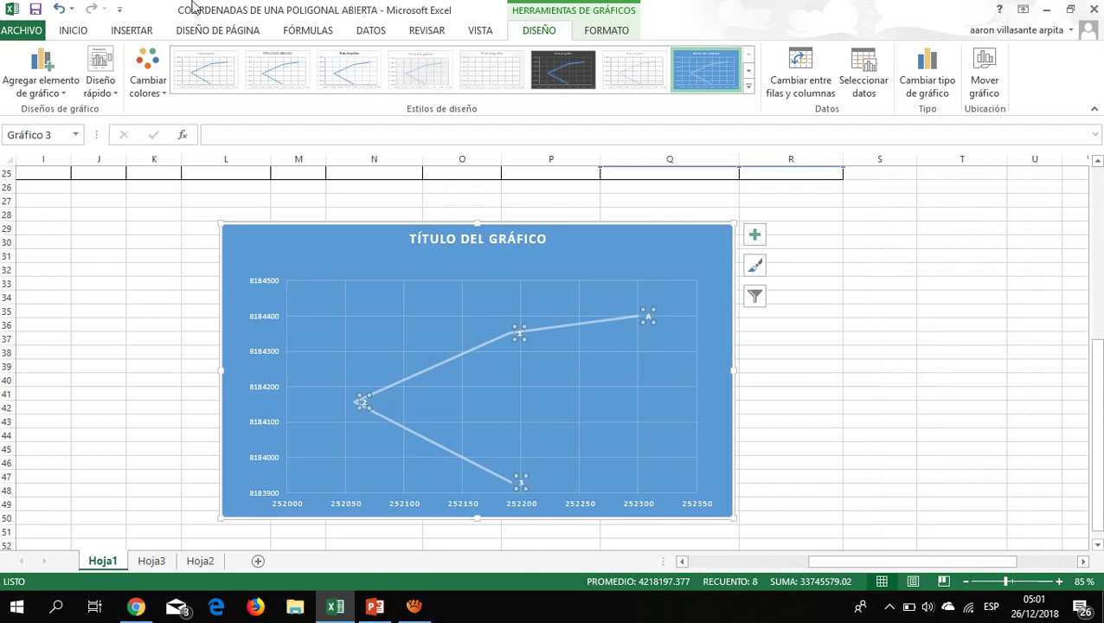
pyautogui.click(73, 30)
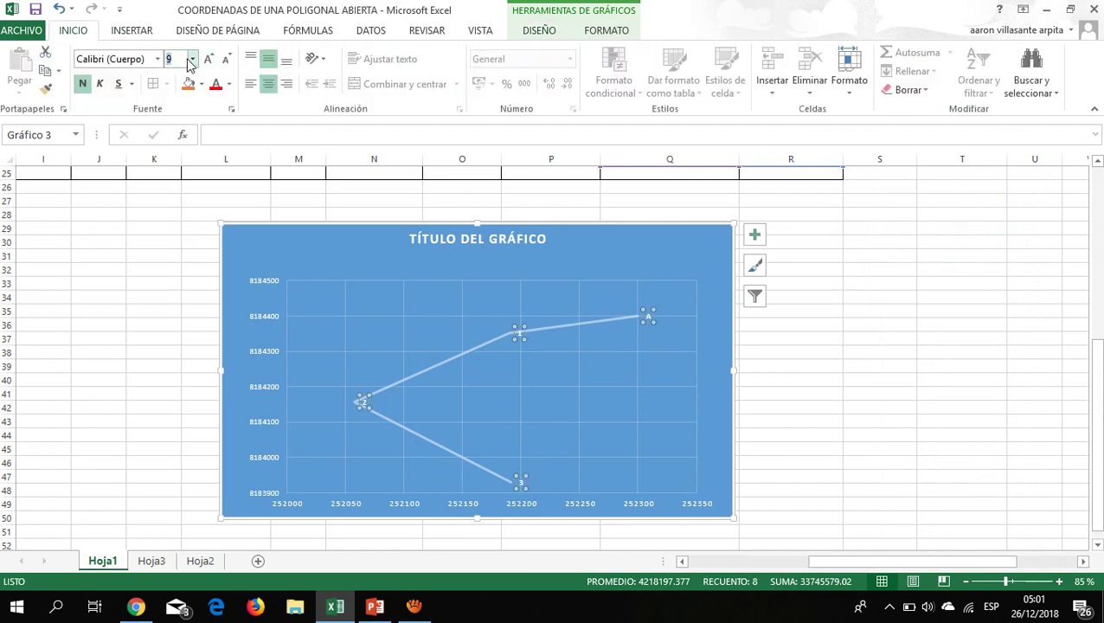
pyautogui.click(191, 58)
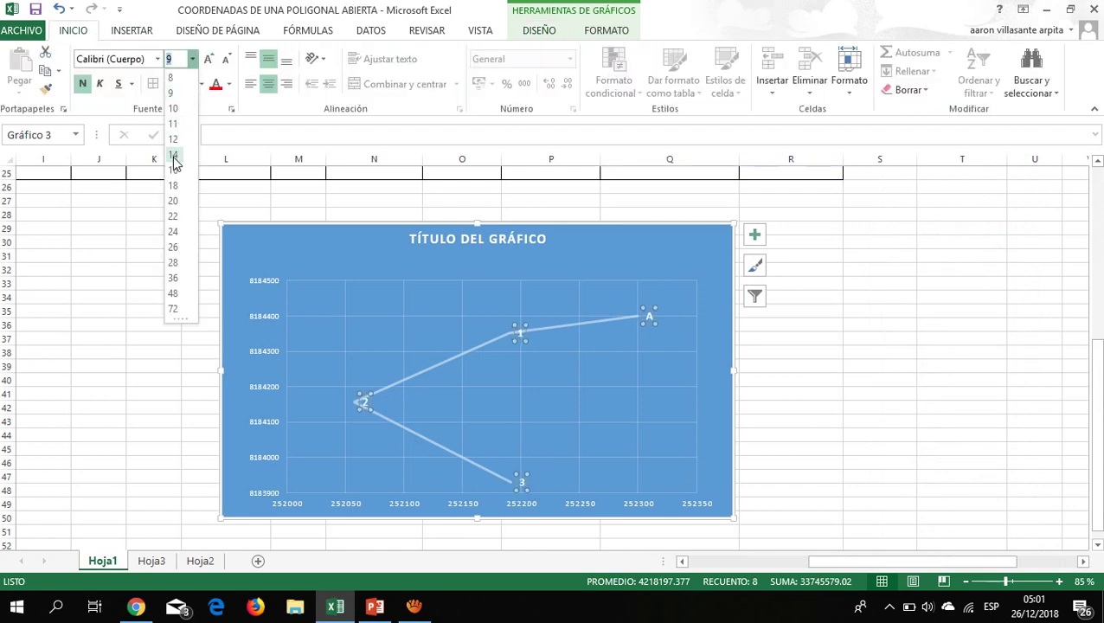
pyautogui.click(175, 231)
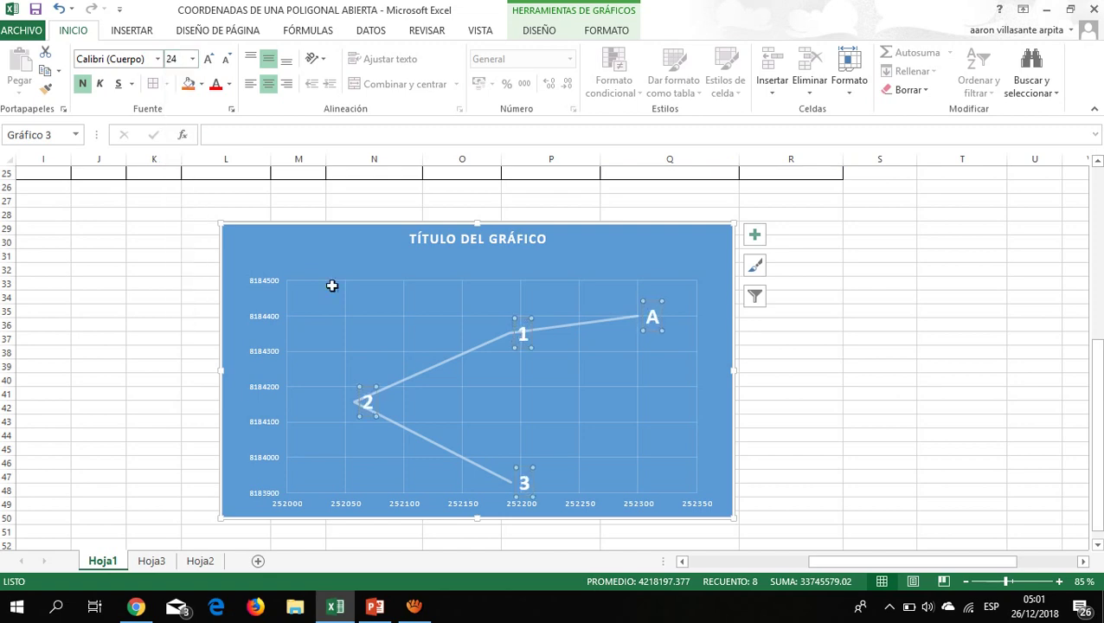
pyautogui.click(836, 418)
pyautogui.click(787, 369)
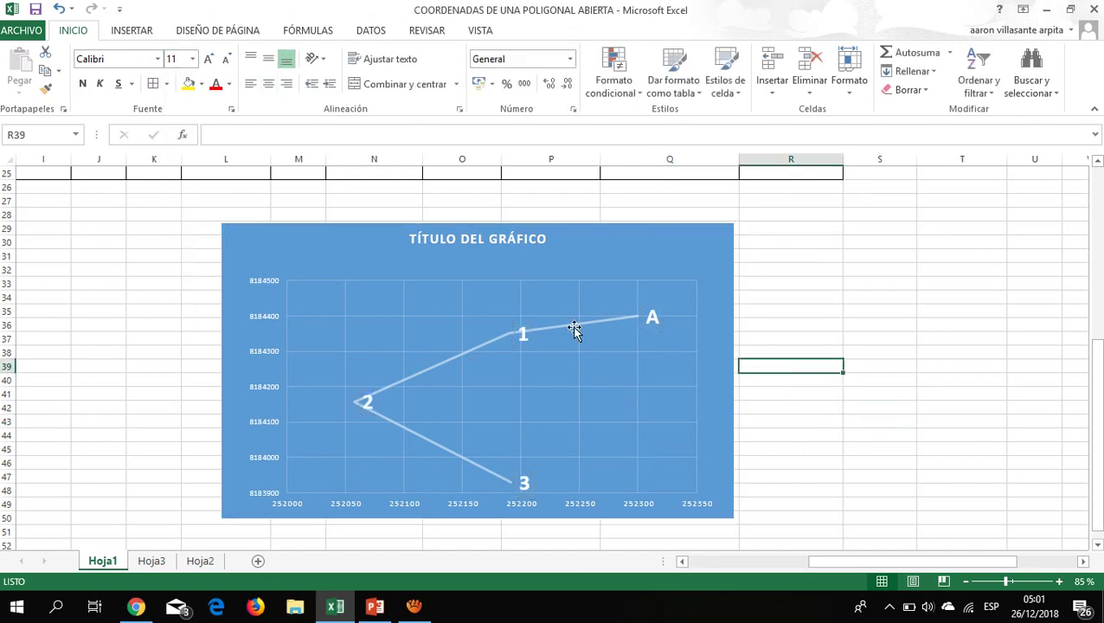
# Replace the traverse chart's placeholder title with POLIGONAL ABIERTA.
pyautogui.scroll(2, 771, 391)
pyautogui.scroll(-2, 769, 388)
pyautogui.scroll(1, 961, 360)
pyautogui.scroll(2, 962, 361)
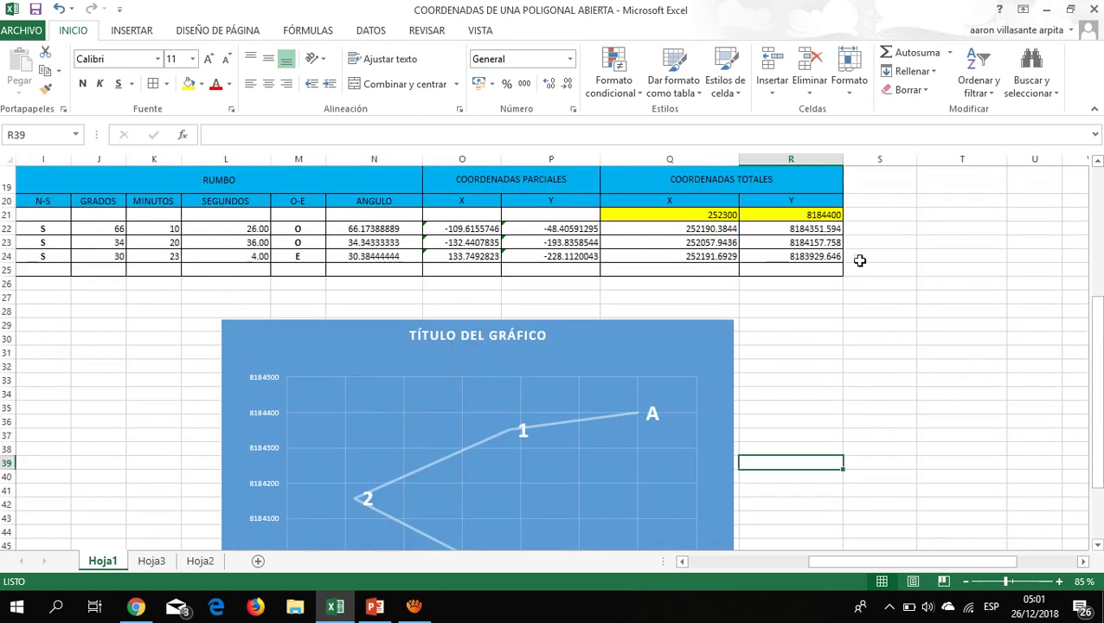
pyautogui.scroll(-2, 509, 333)
pyautogui.click(505, 242)
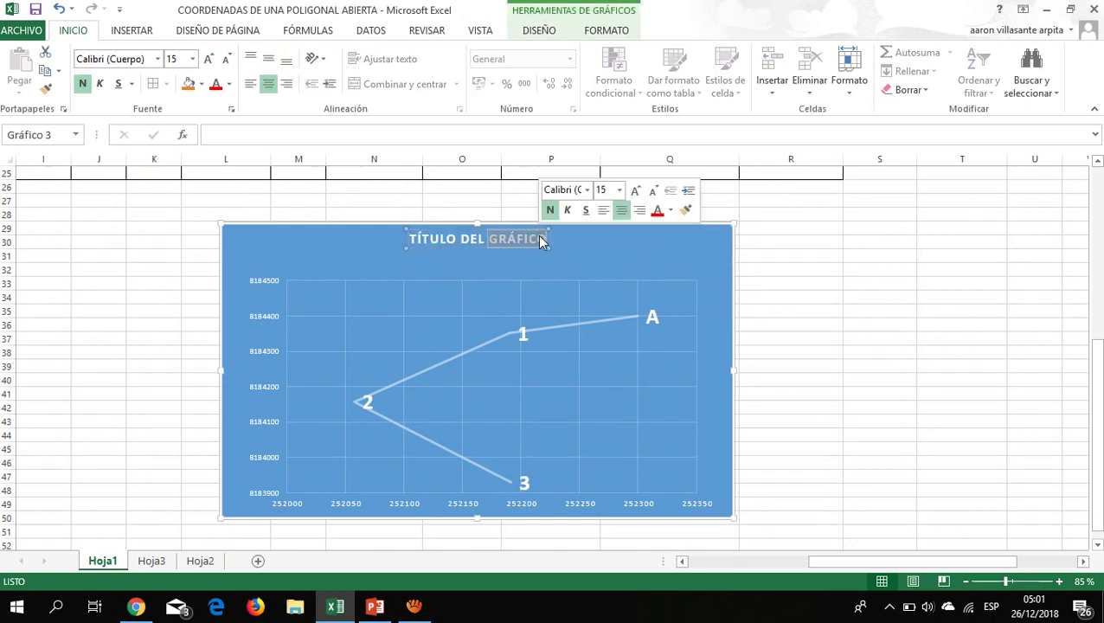
pyautogui.tripleClick(540, 238)
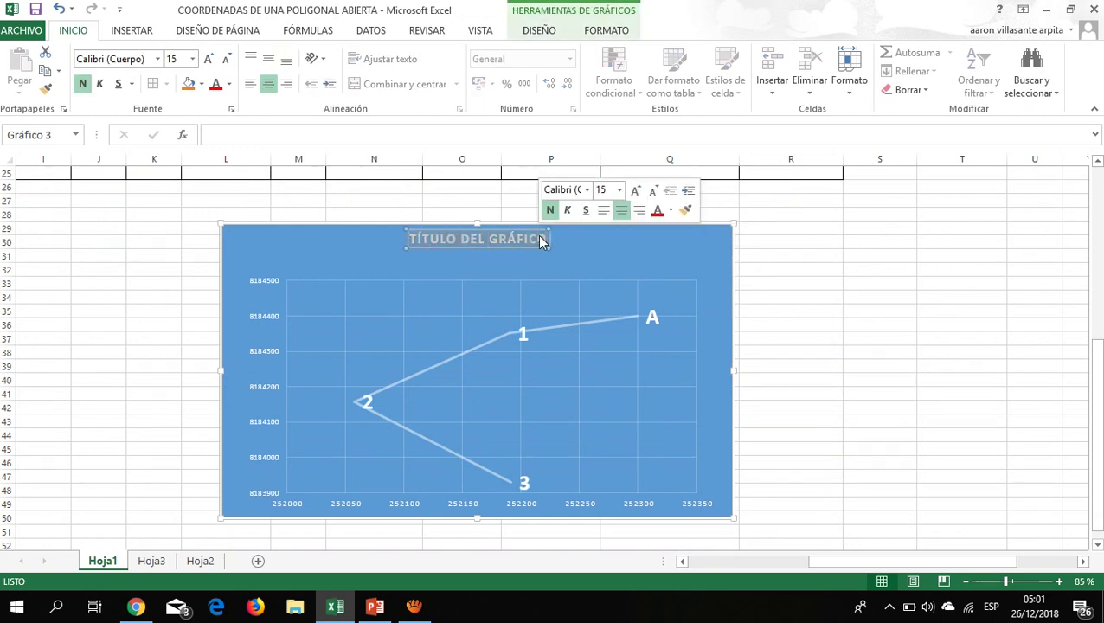
pyautogui.write('POLIGONAL AVB')
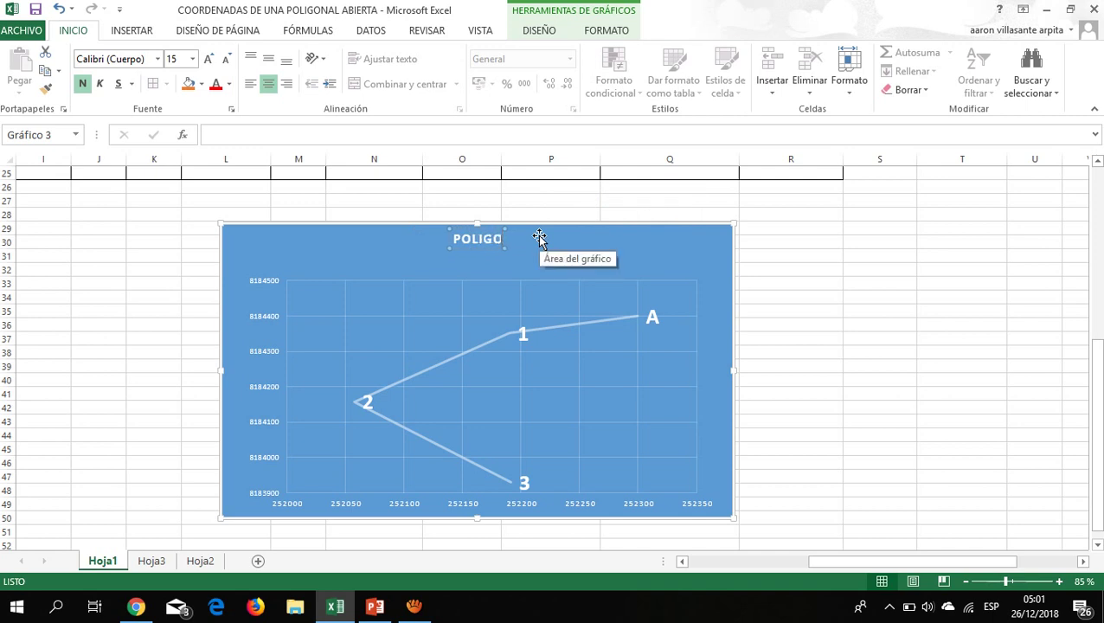
pyautogui.press('BackSpace')
pyautogui.press('BackSpace')
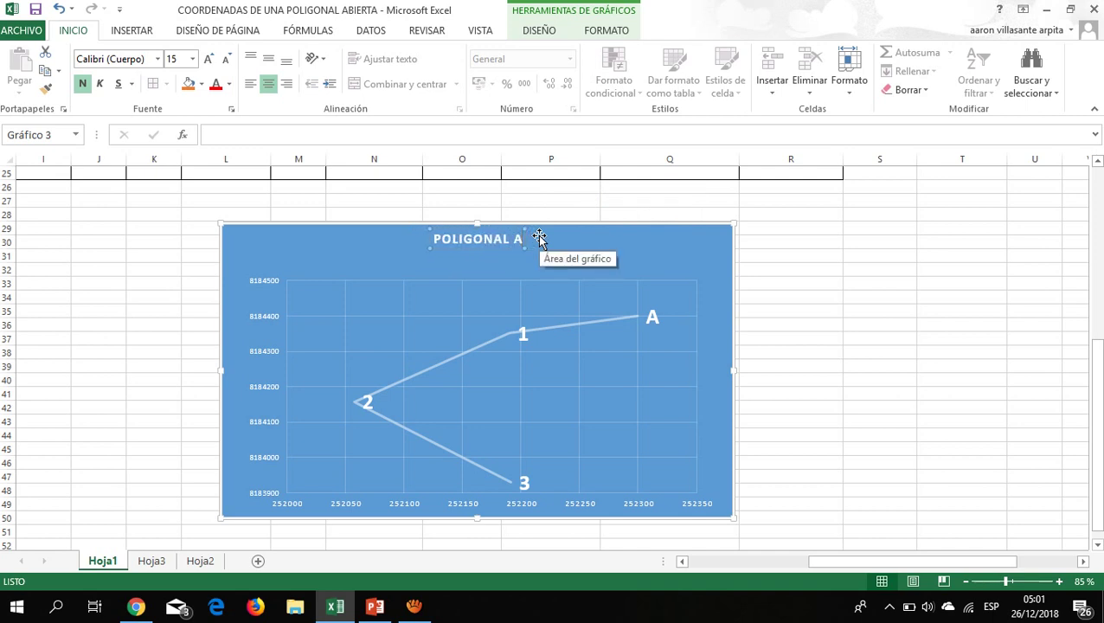
pyautogui.write('BIERTA')
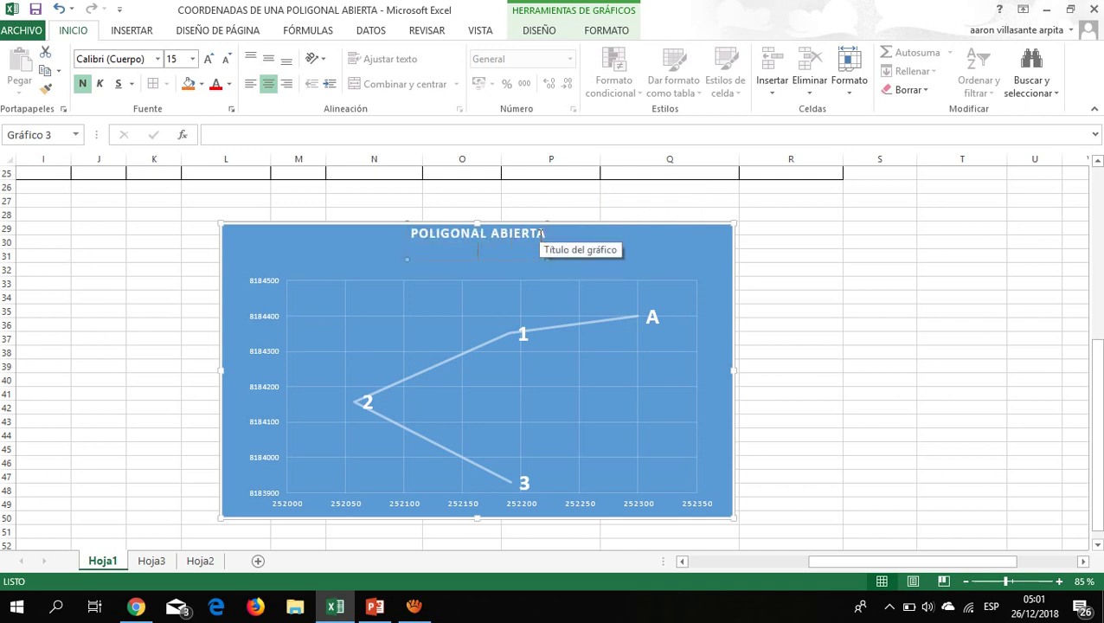
pyautogui.click(539, 233)
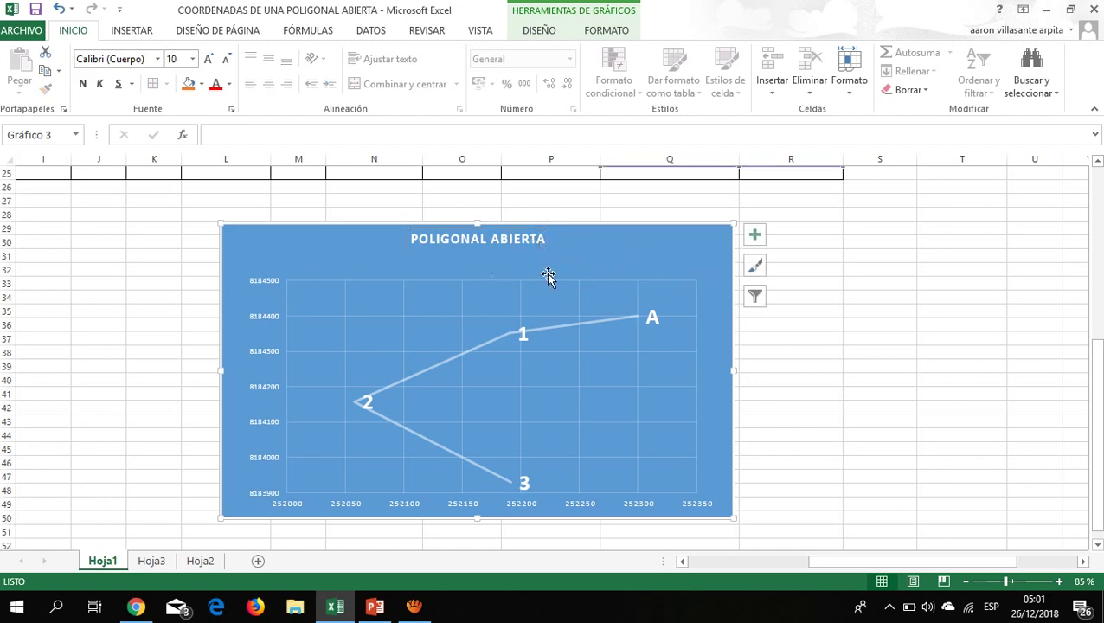
# Review the field data table, the azimuth, bearing and coordinate table, and the traverse chart on Hoja1.
pyautogui.scroll(8, 348, 378)
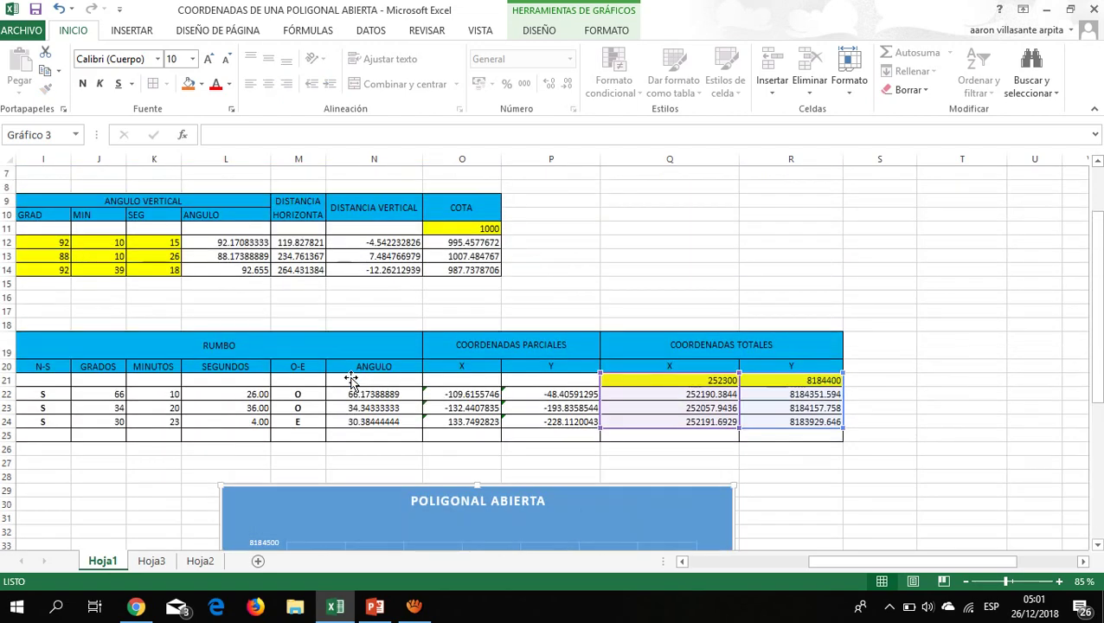
pyautogui.hscroll(-8, 483, 378)
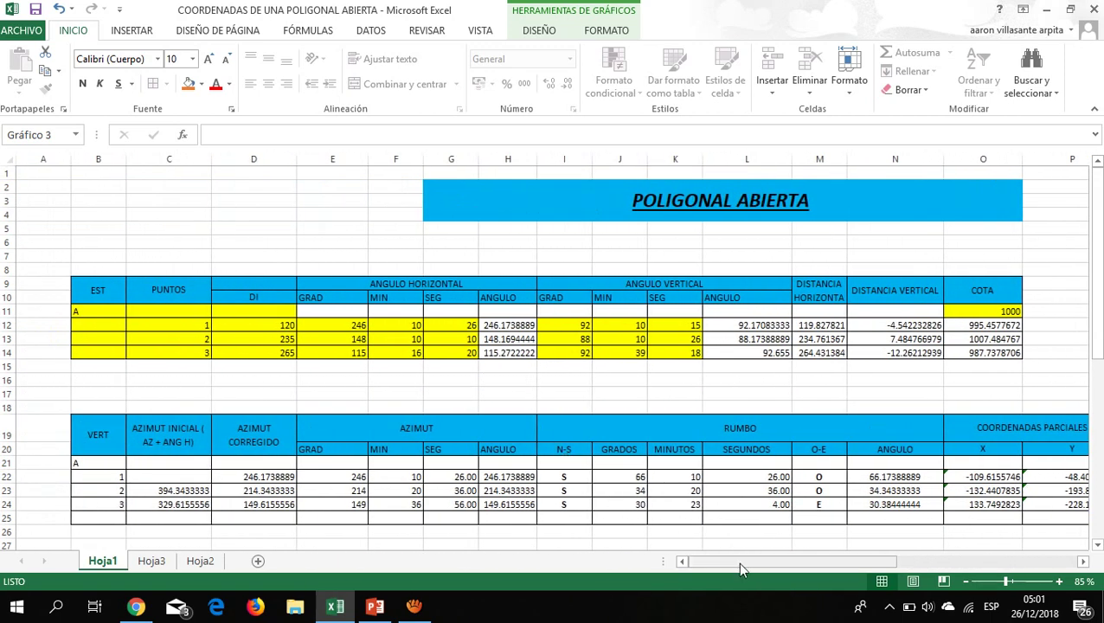
pyautogui.moveTo(737, 561); pyautogui.dragTo(742, 564)
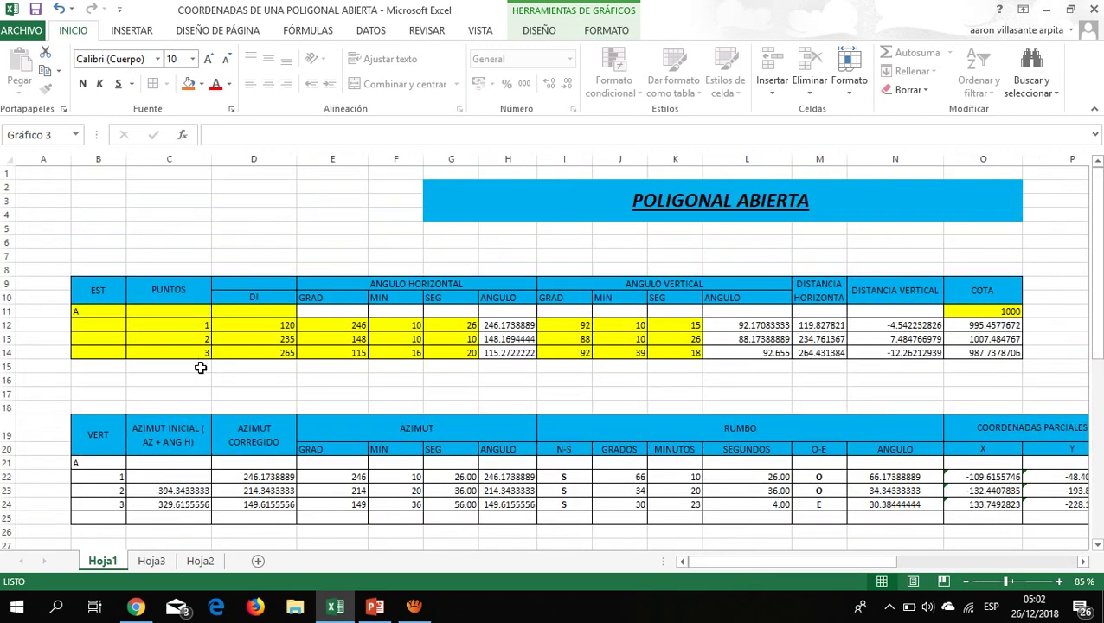
pyautogui.click(189, 366)
pyautogui.moveTo(188, 367); pyautogui.dragTo(188, 388)
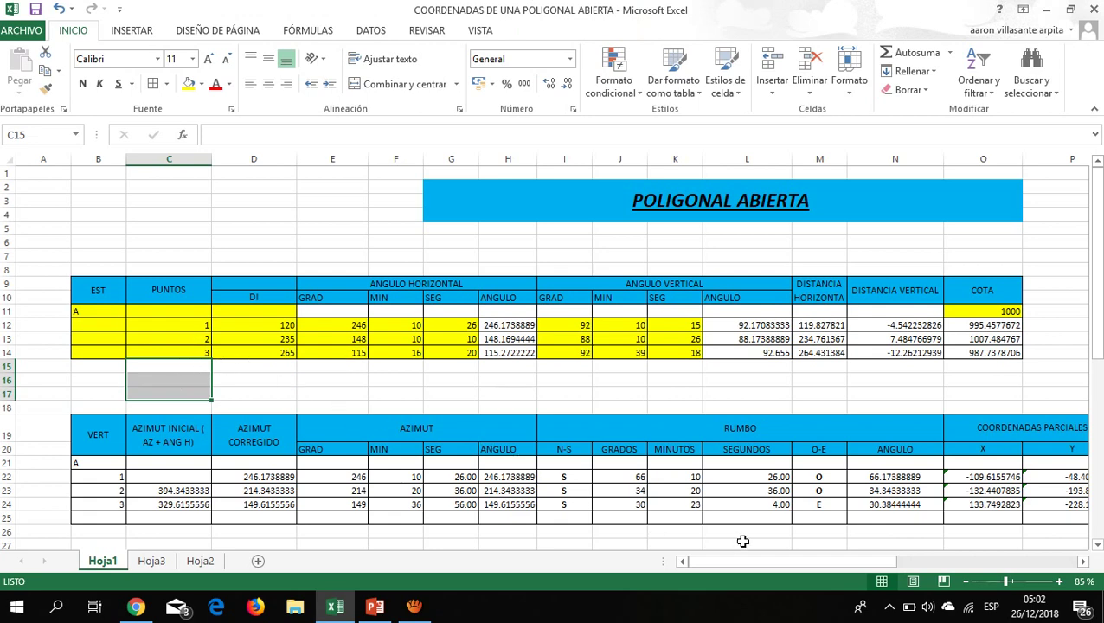
pyautogui.scroll(-1, 668, 445)
pyautogui.scroll(-1, 634, 458)
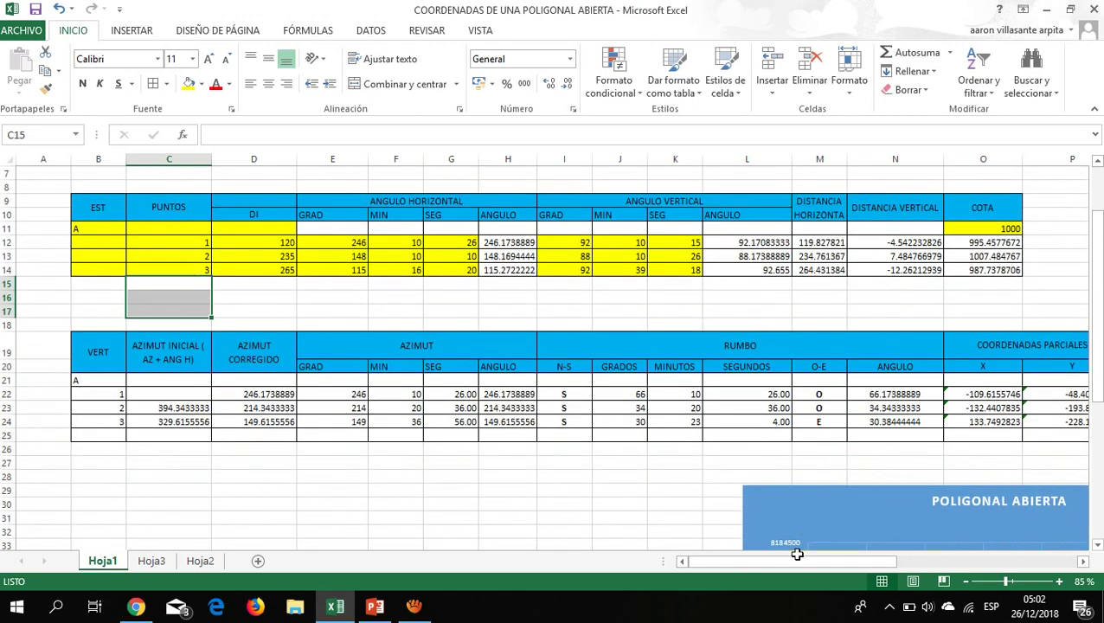
pyautogui.moveTo(812, 571); pyautogui.dragTo(908, 564)
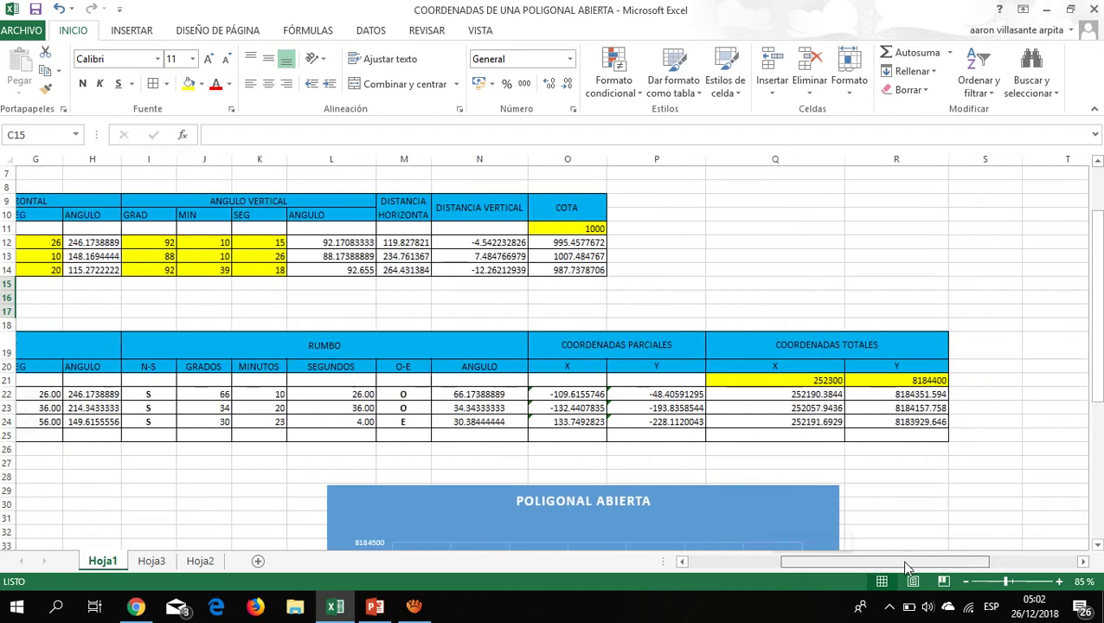
pyautogui.scroll(-2, 569, 388)
pyautogui.scroll(-4, 569, 388)
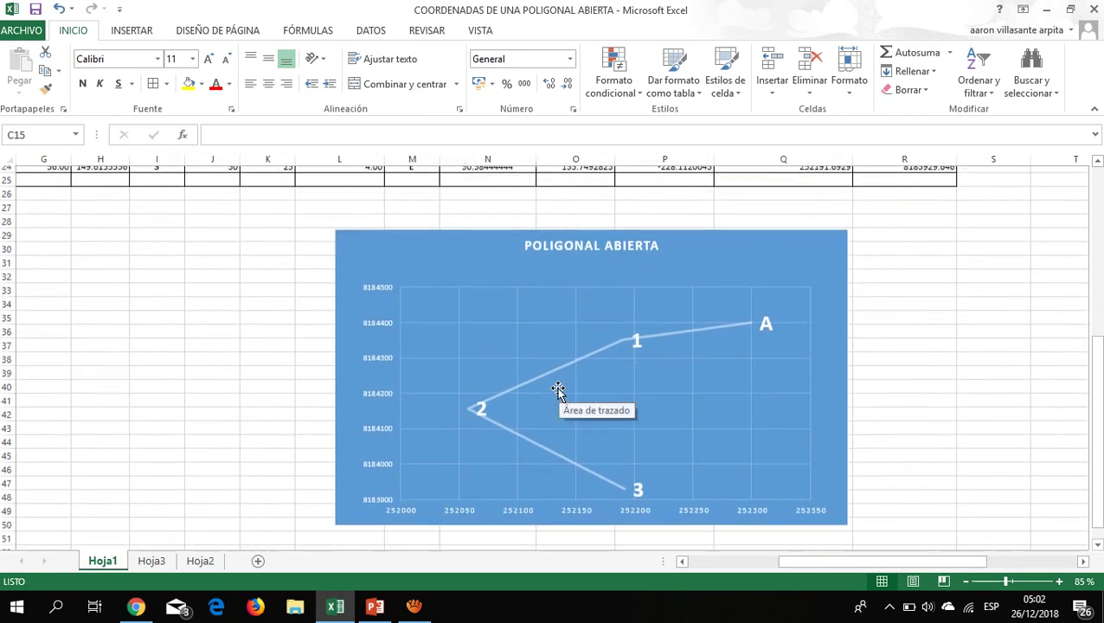